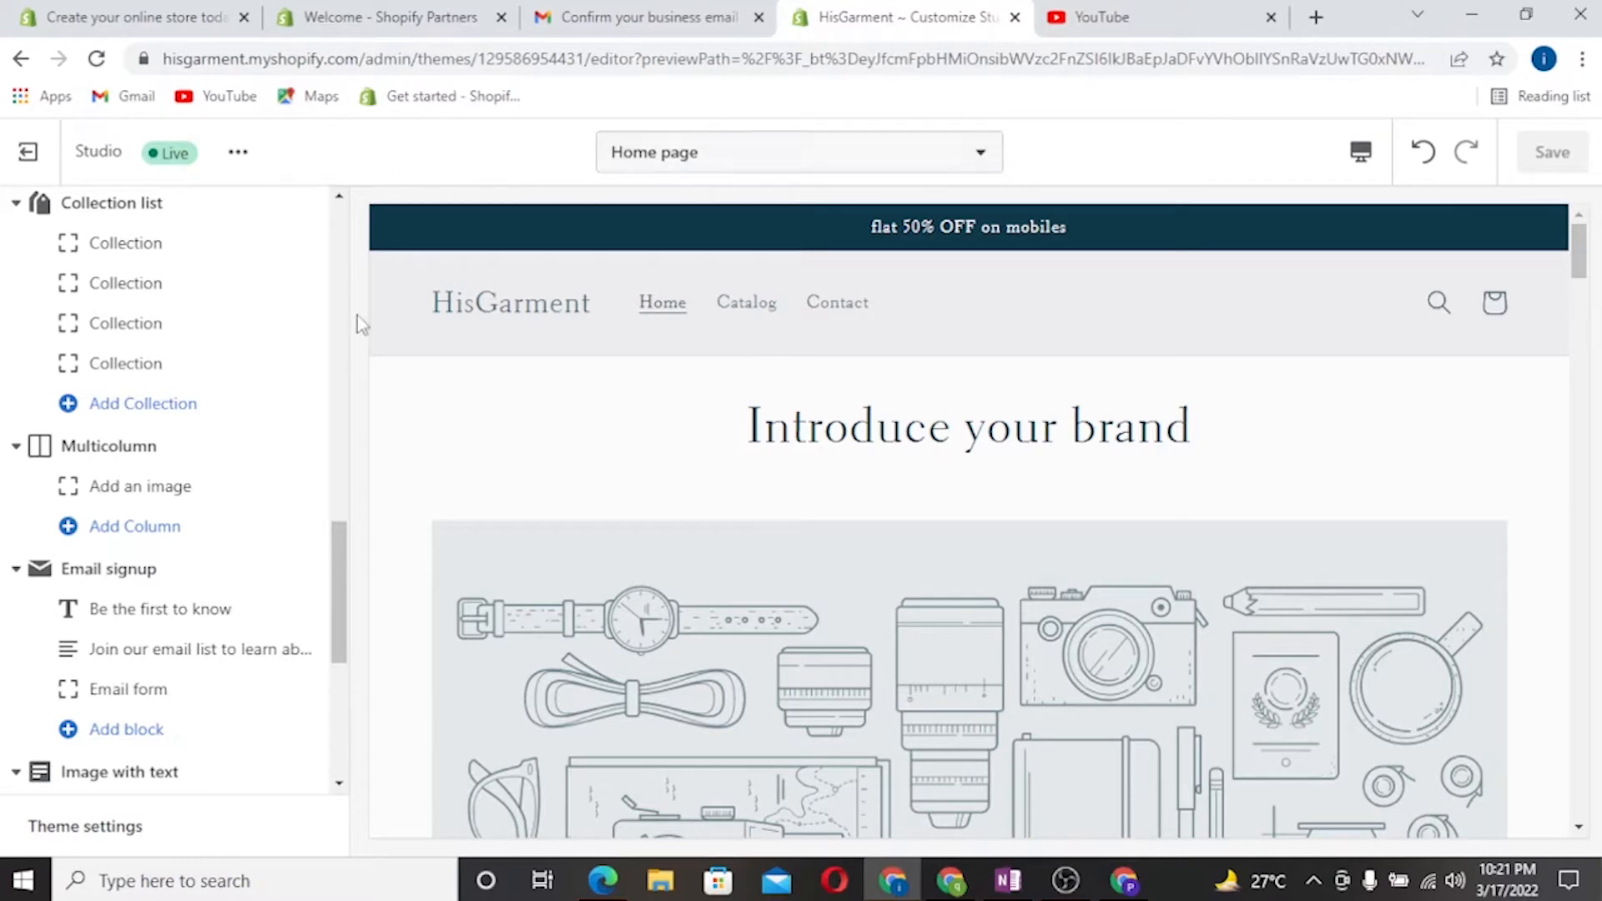
Step: Look through the home page's section list and scroll the store preview to review its sections
scroll(264, 456, "up", 10)
scroll(261, 455, "up", 4)
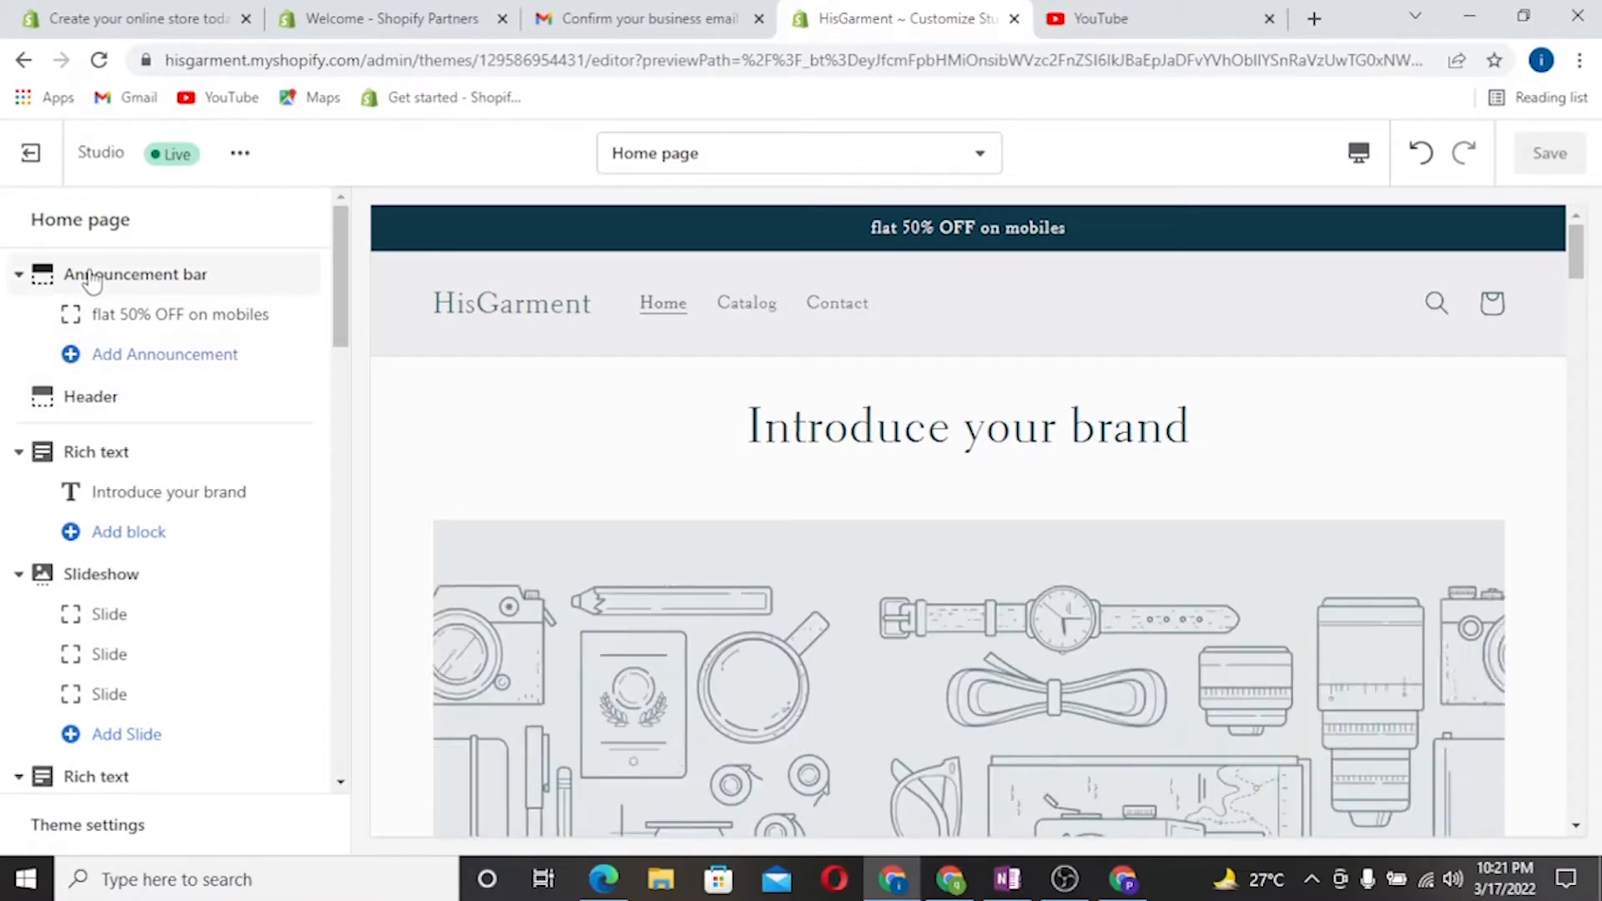
scroll(104, 254, "down", 3)
scroll(121, 242, "up", 3)
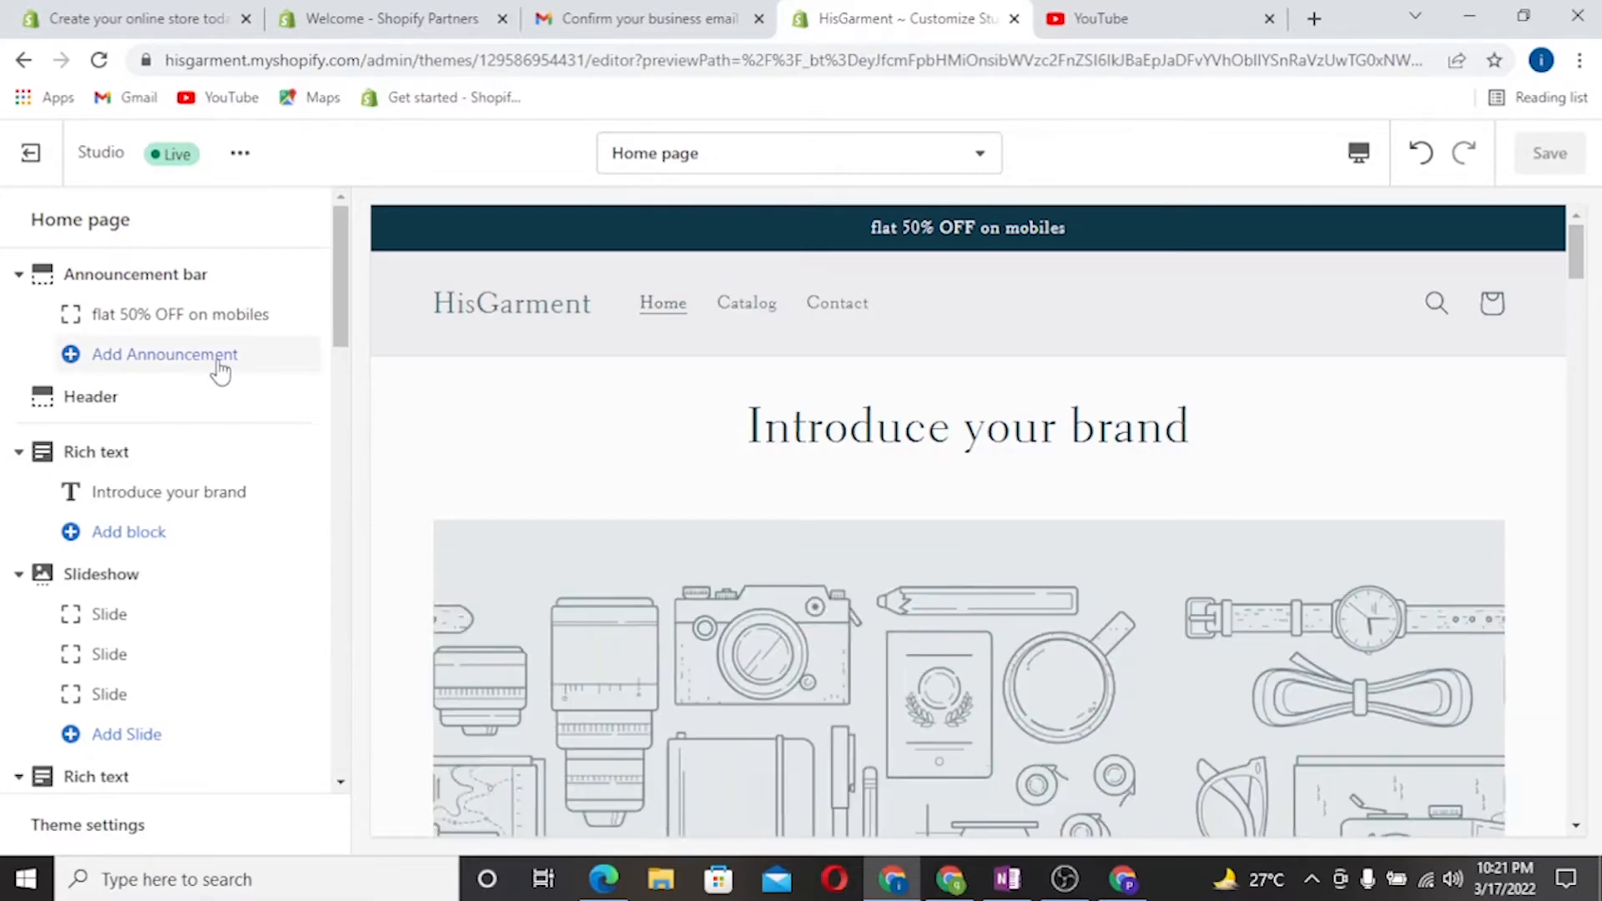
scroll(157, 512, "down", 3)
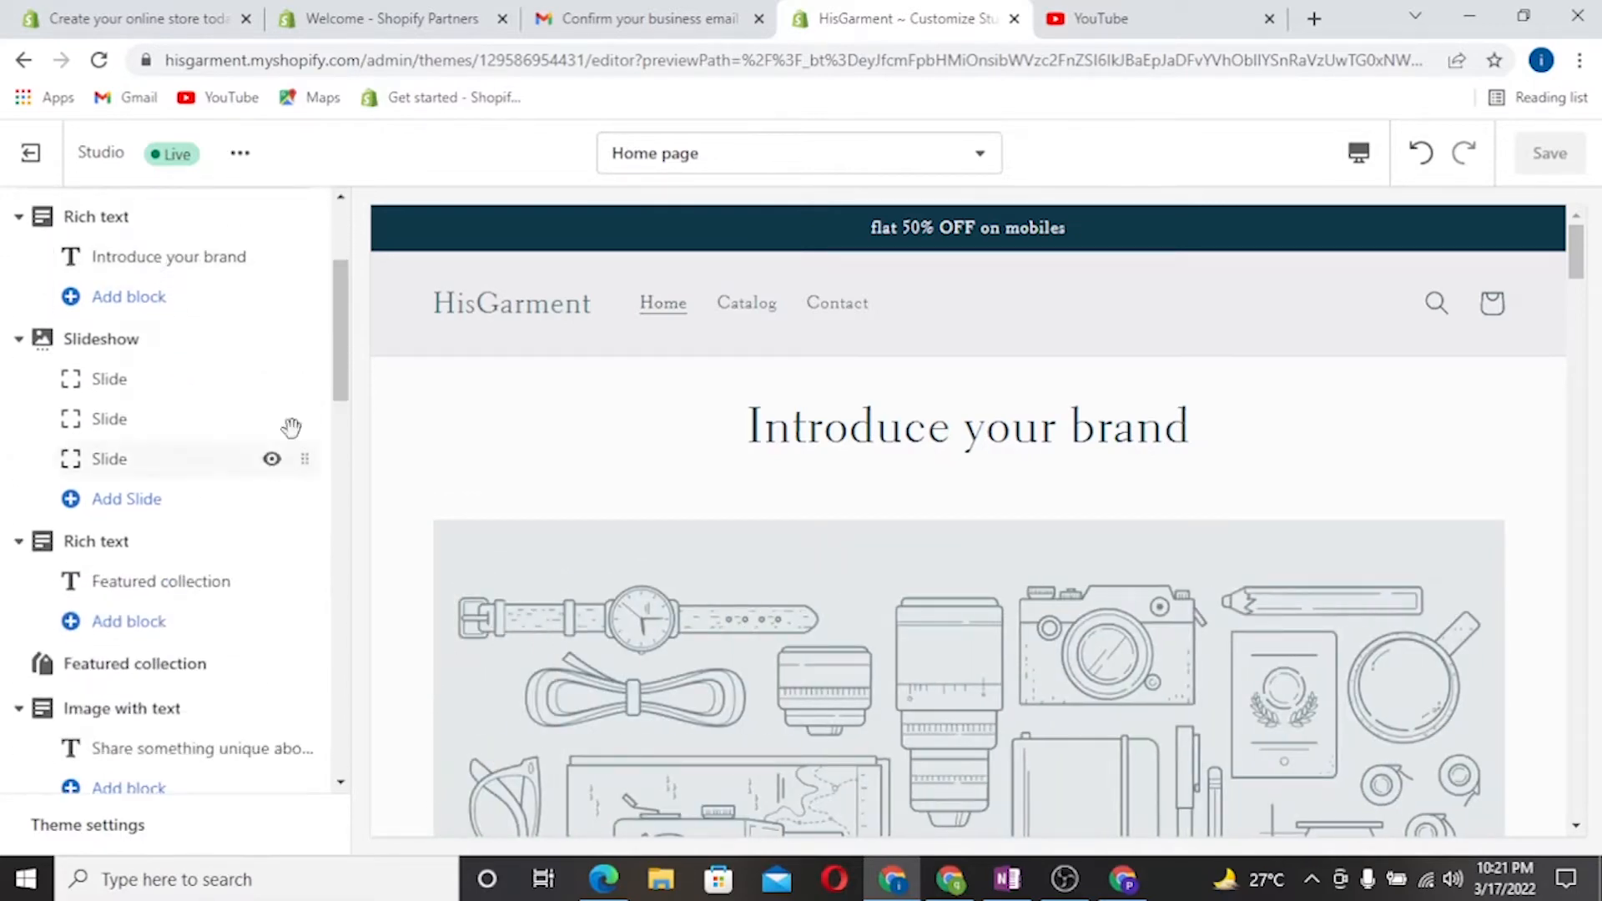
scroll(655, 523, "down", 10)
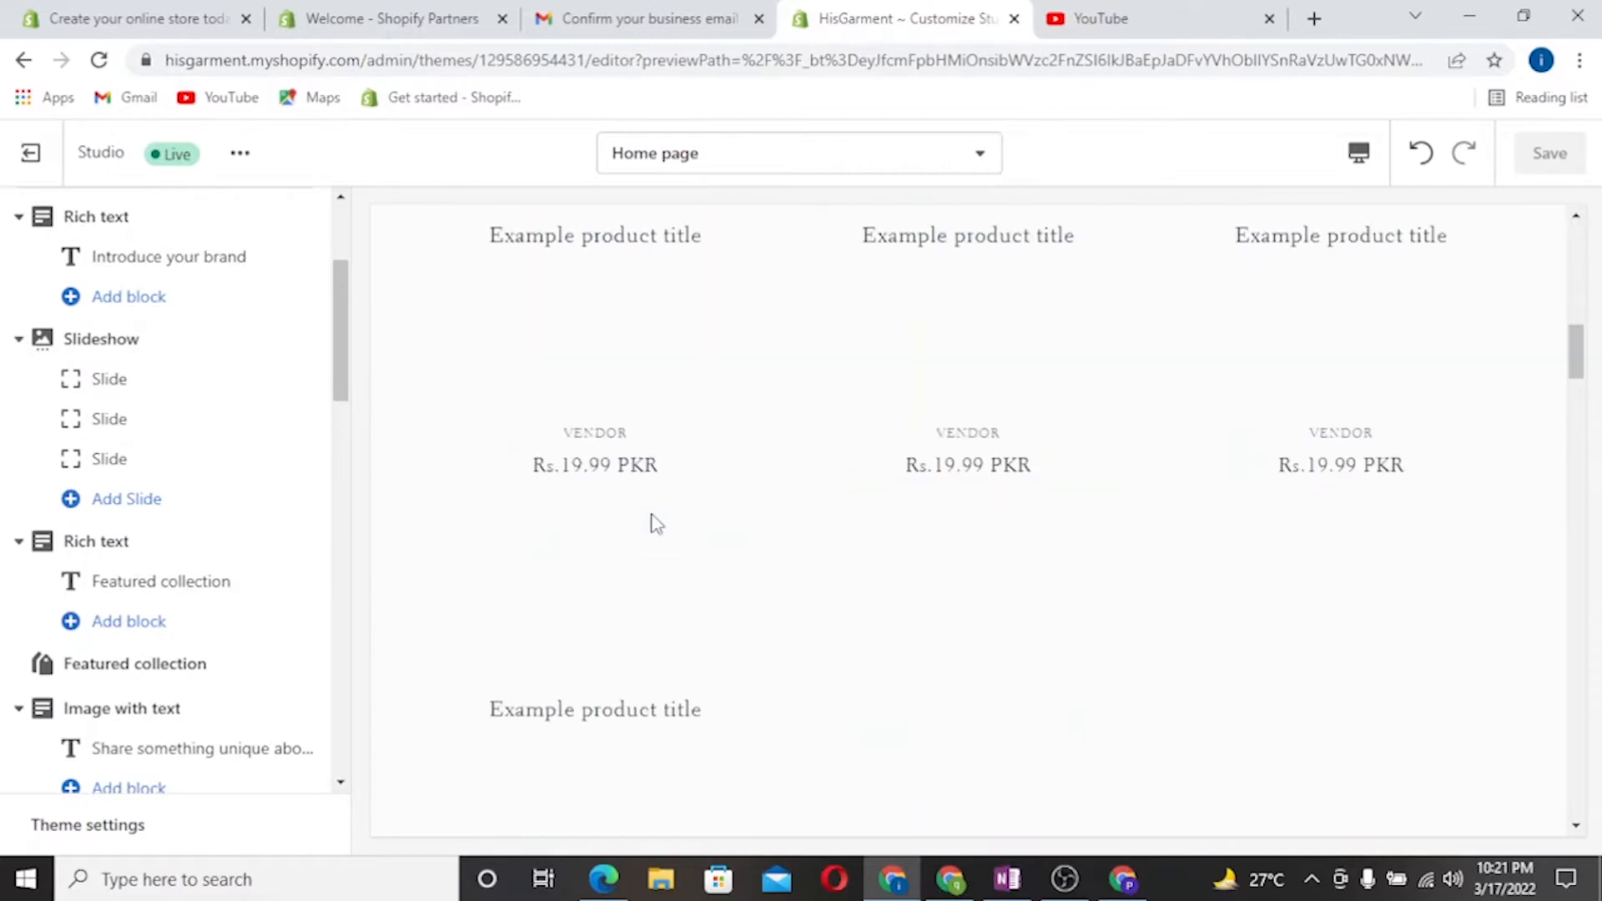
scroll(755, 433, "down", 10)
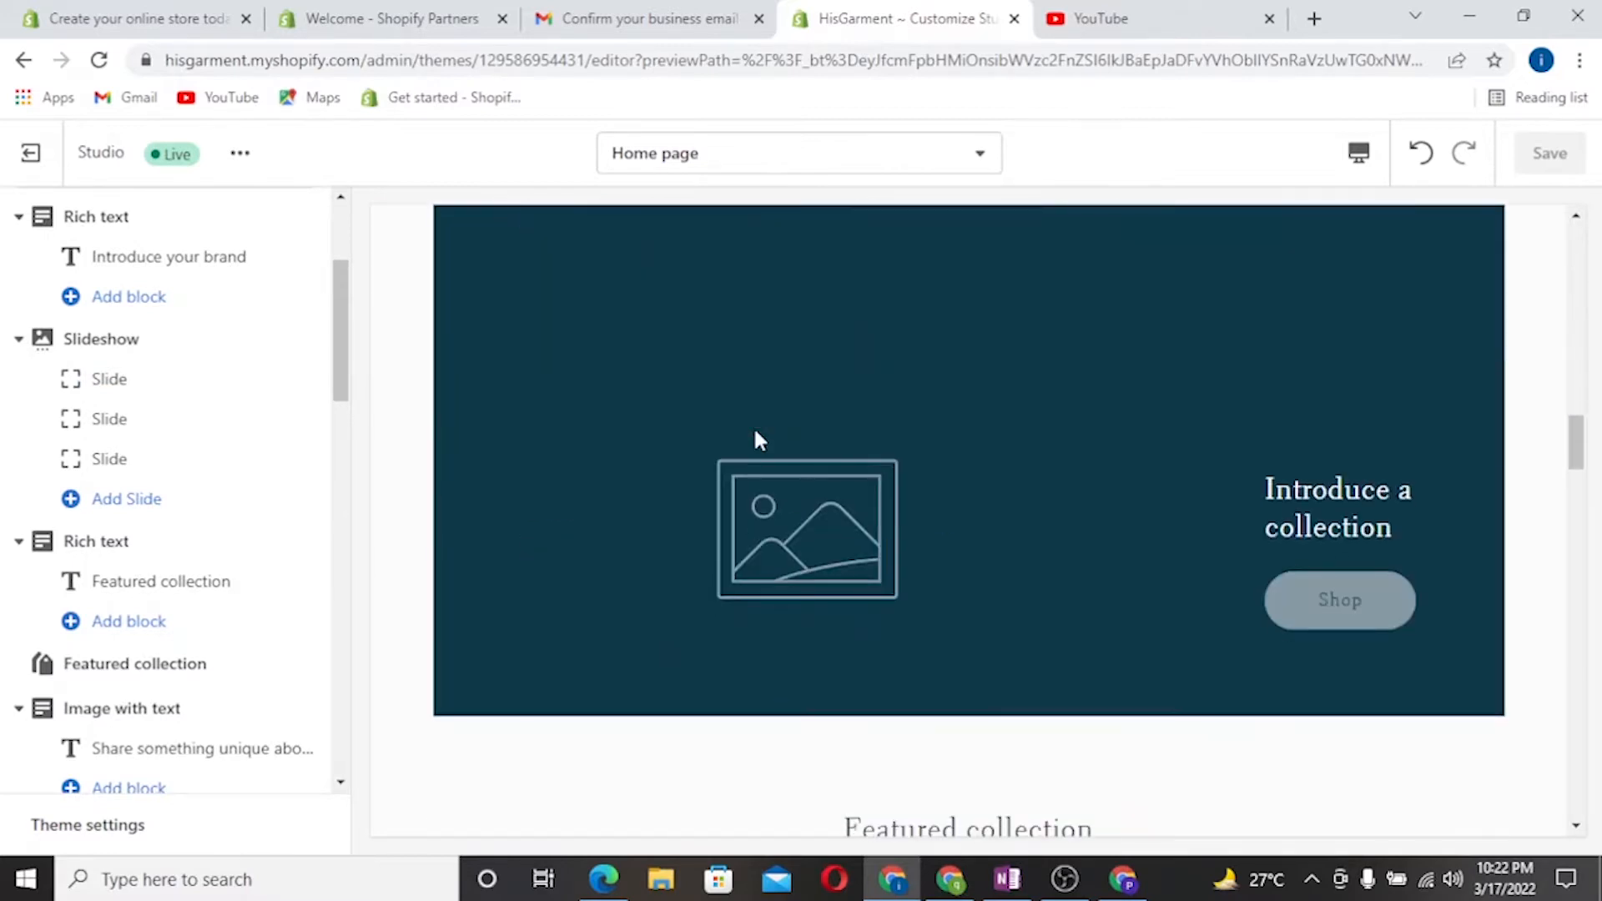
scroll(758, 440, "down", 3)
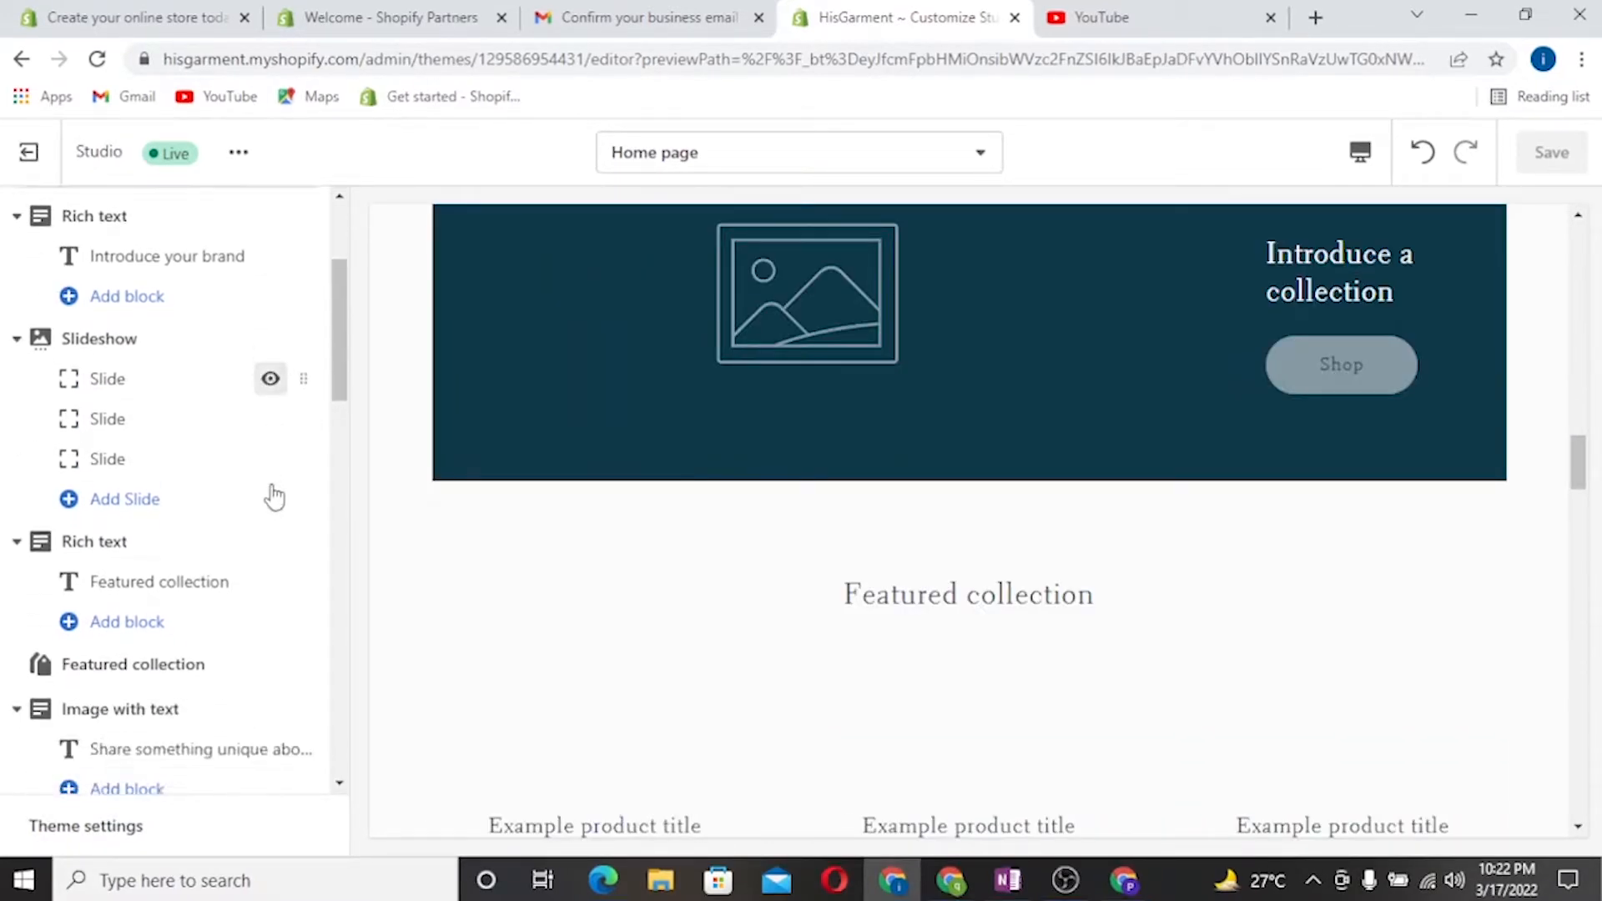
scroll(272, 497, "up", 3)
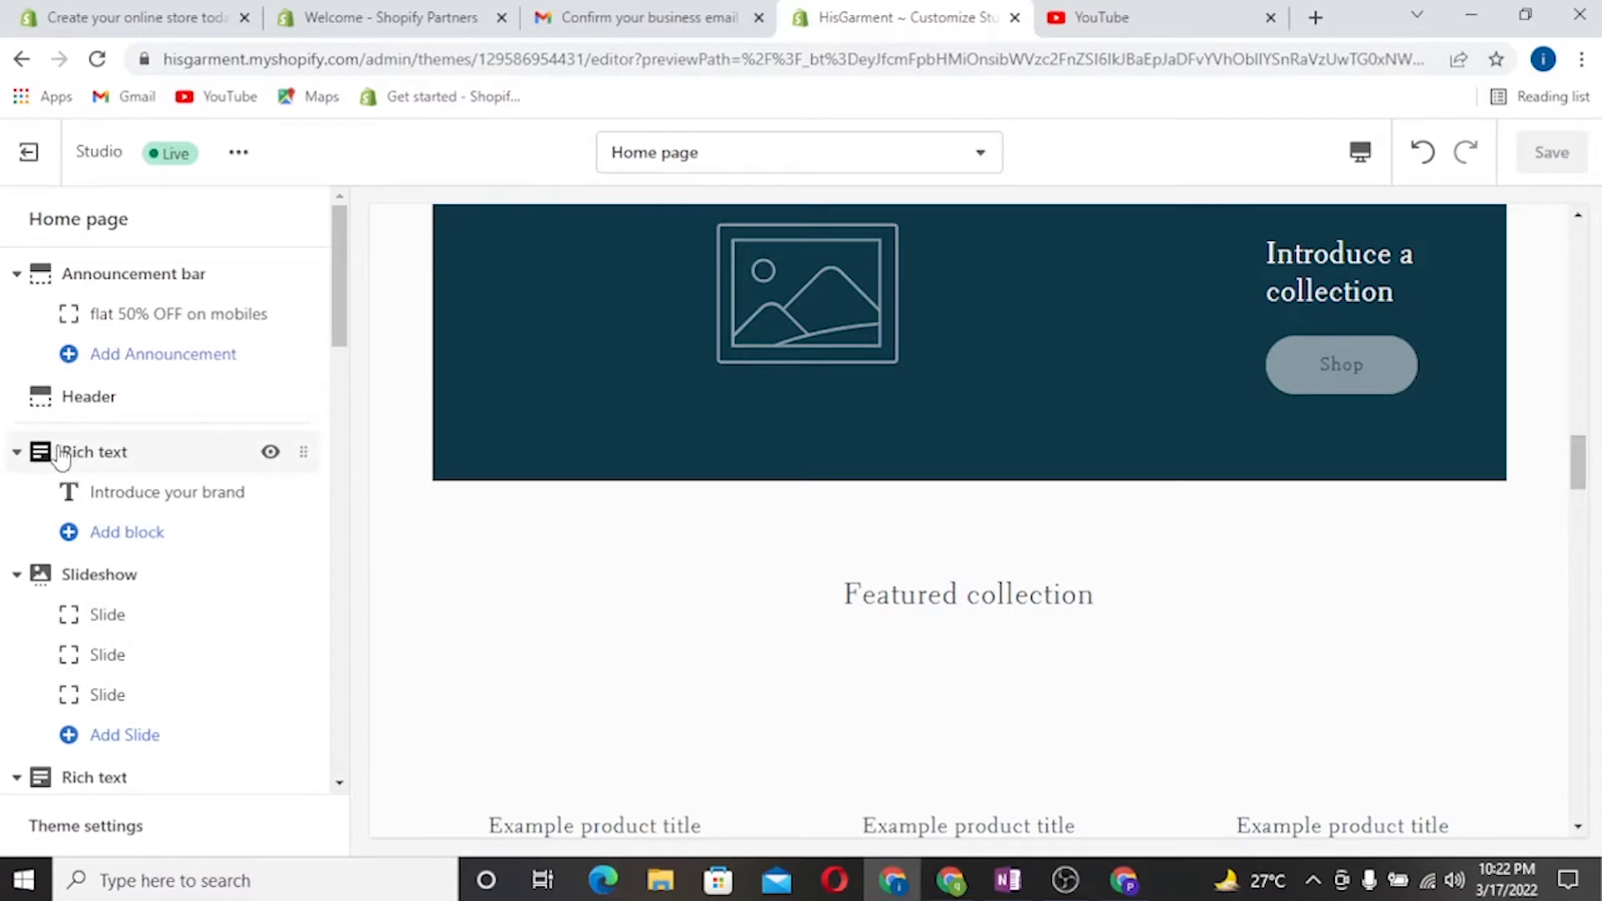
Step: Set the color scheme of the Rich text section above the slideshow to Inverse and its top padding to 24 px
left_click(73, 455)
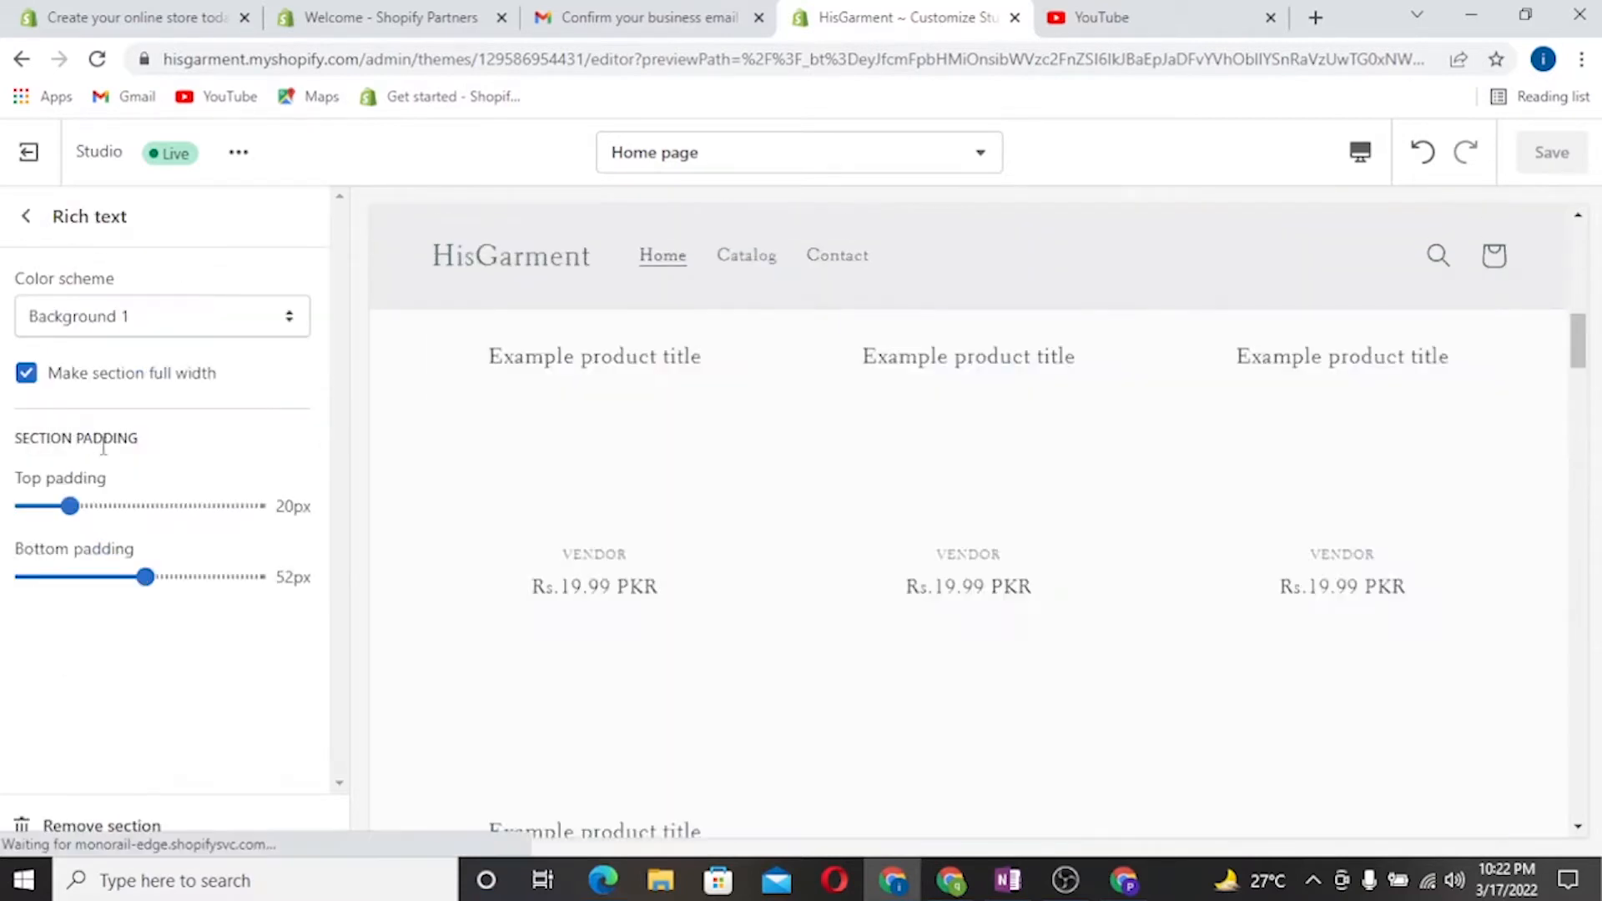
left_click(288, 325)
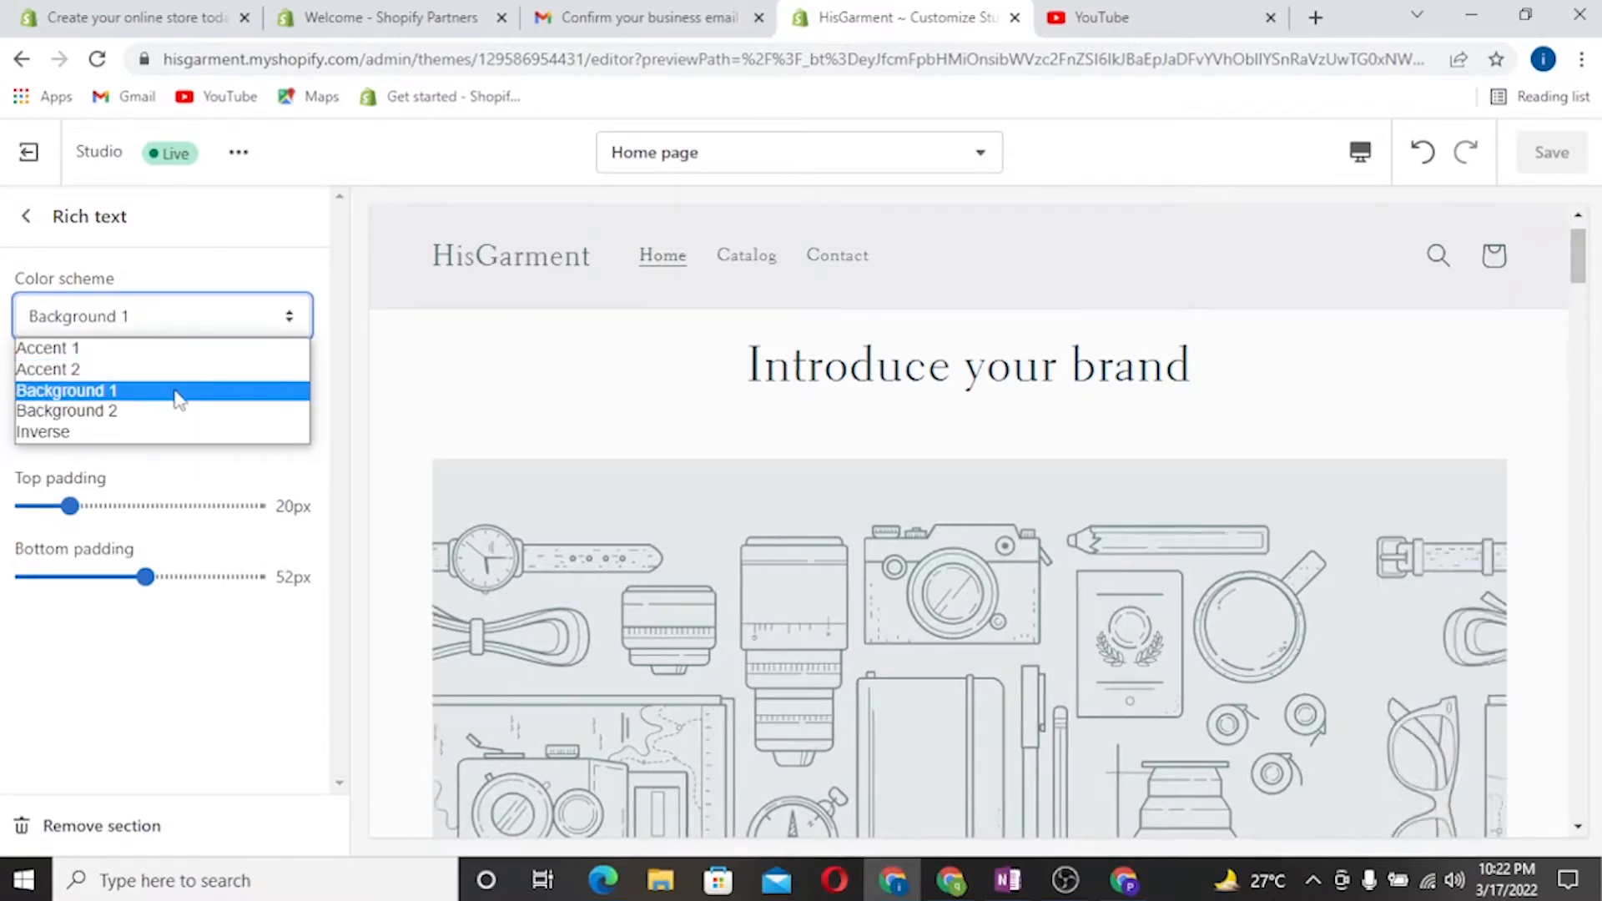
left_click(172, 411)
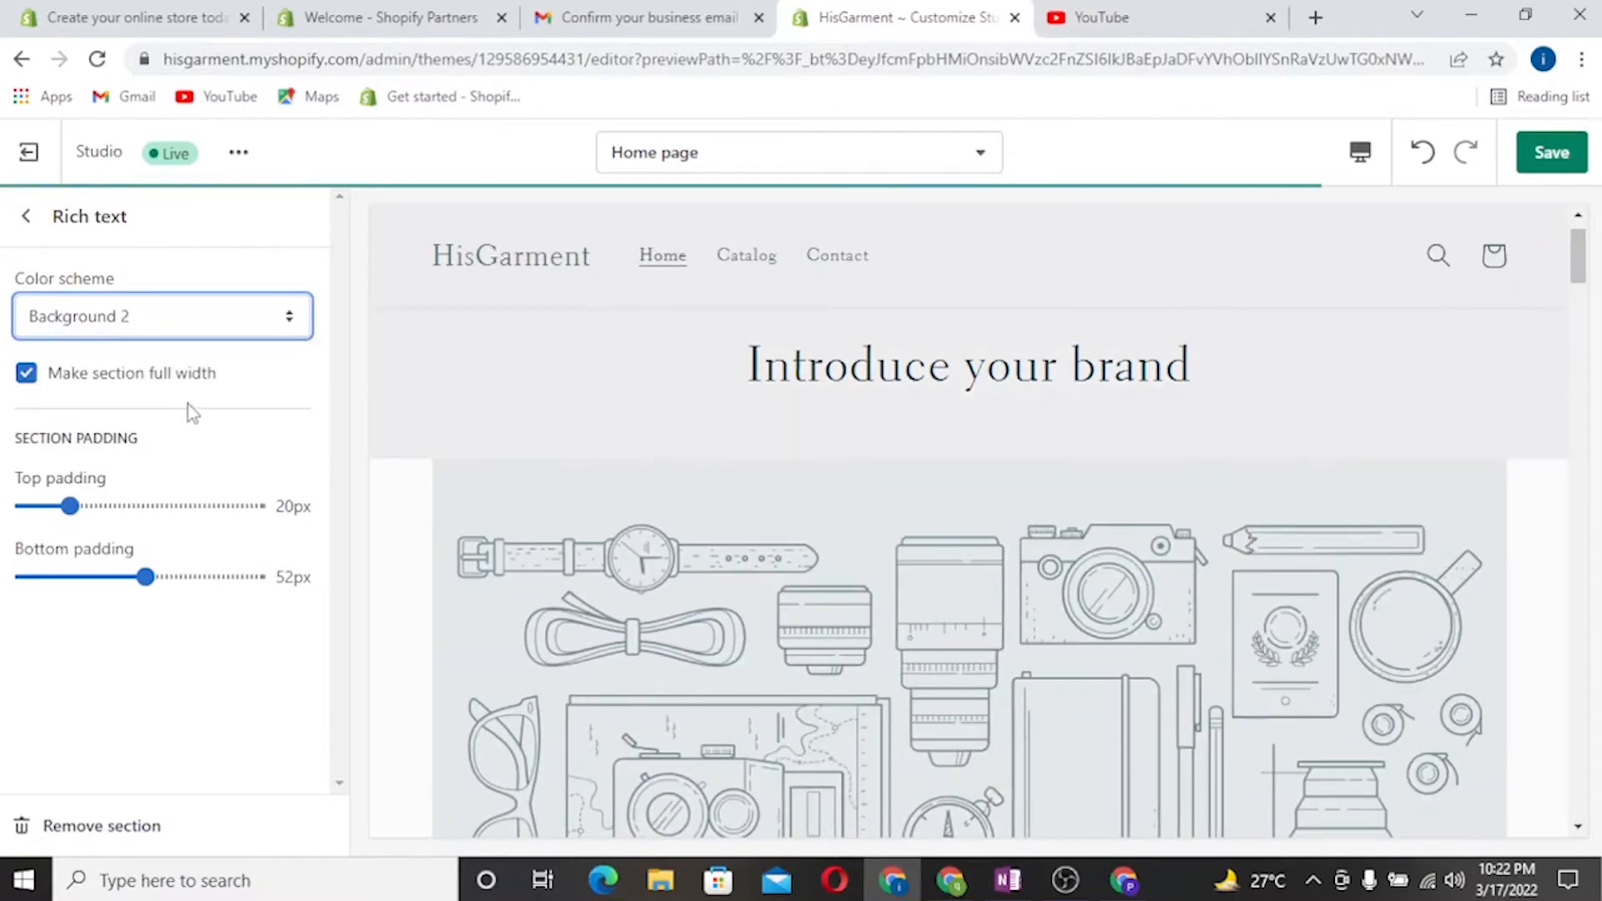
left_click(288, 318)
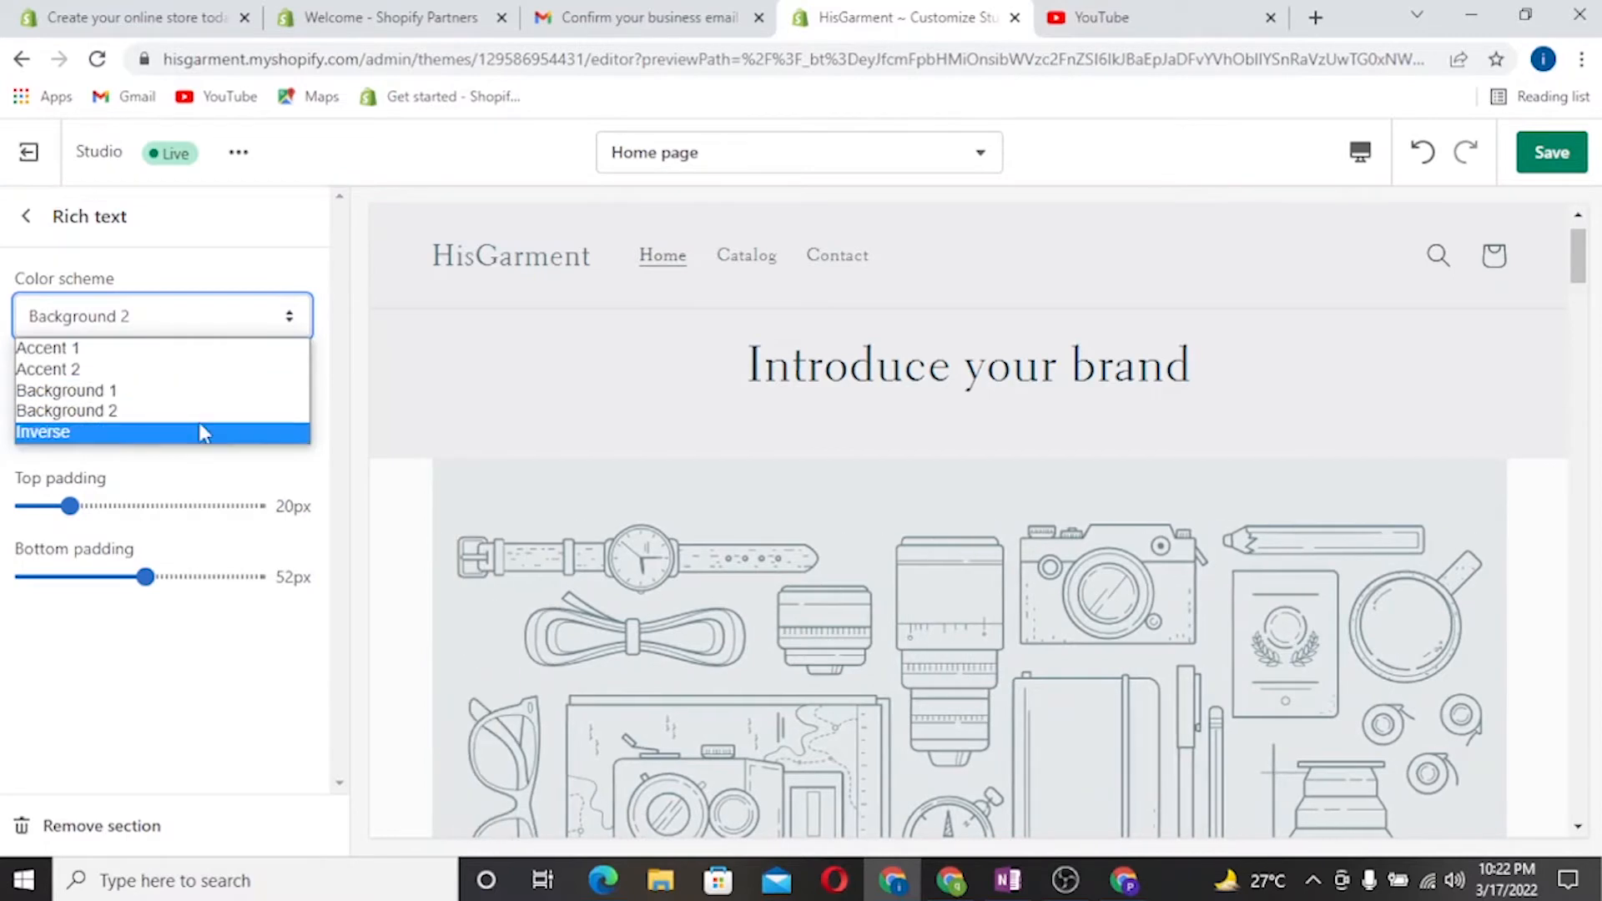
left_click(203, 433)
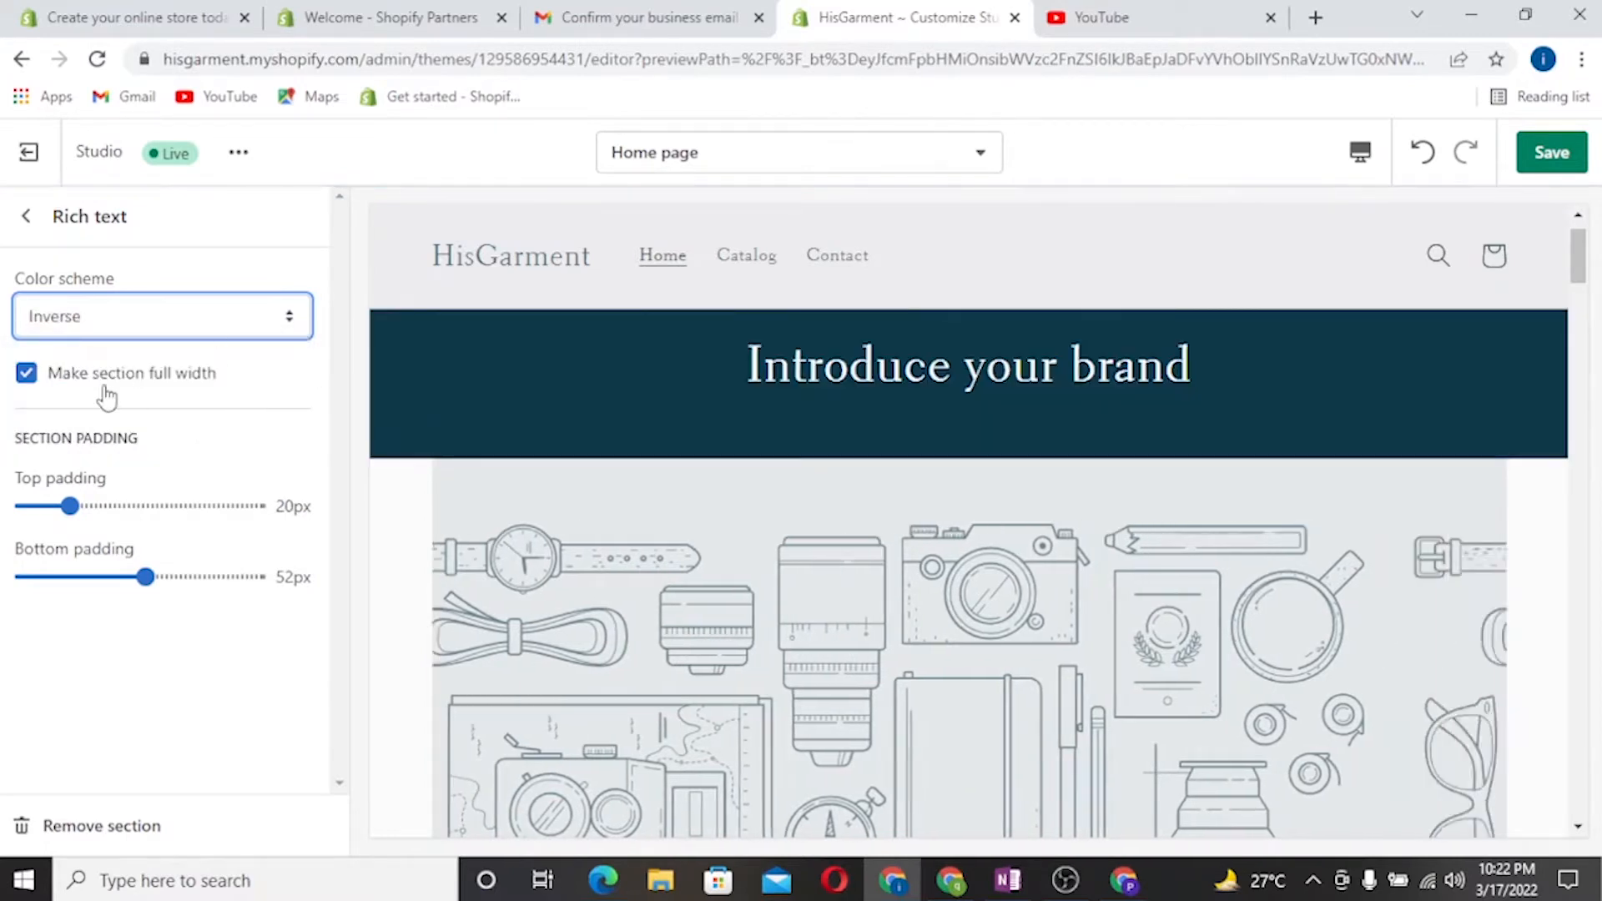
mouse_move(65, 507)
left_mouse_down()
mouse_move(179, 506)
mouse_move(25, 506)
mouse_move(78, 505)
left_mouse_up()
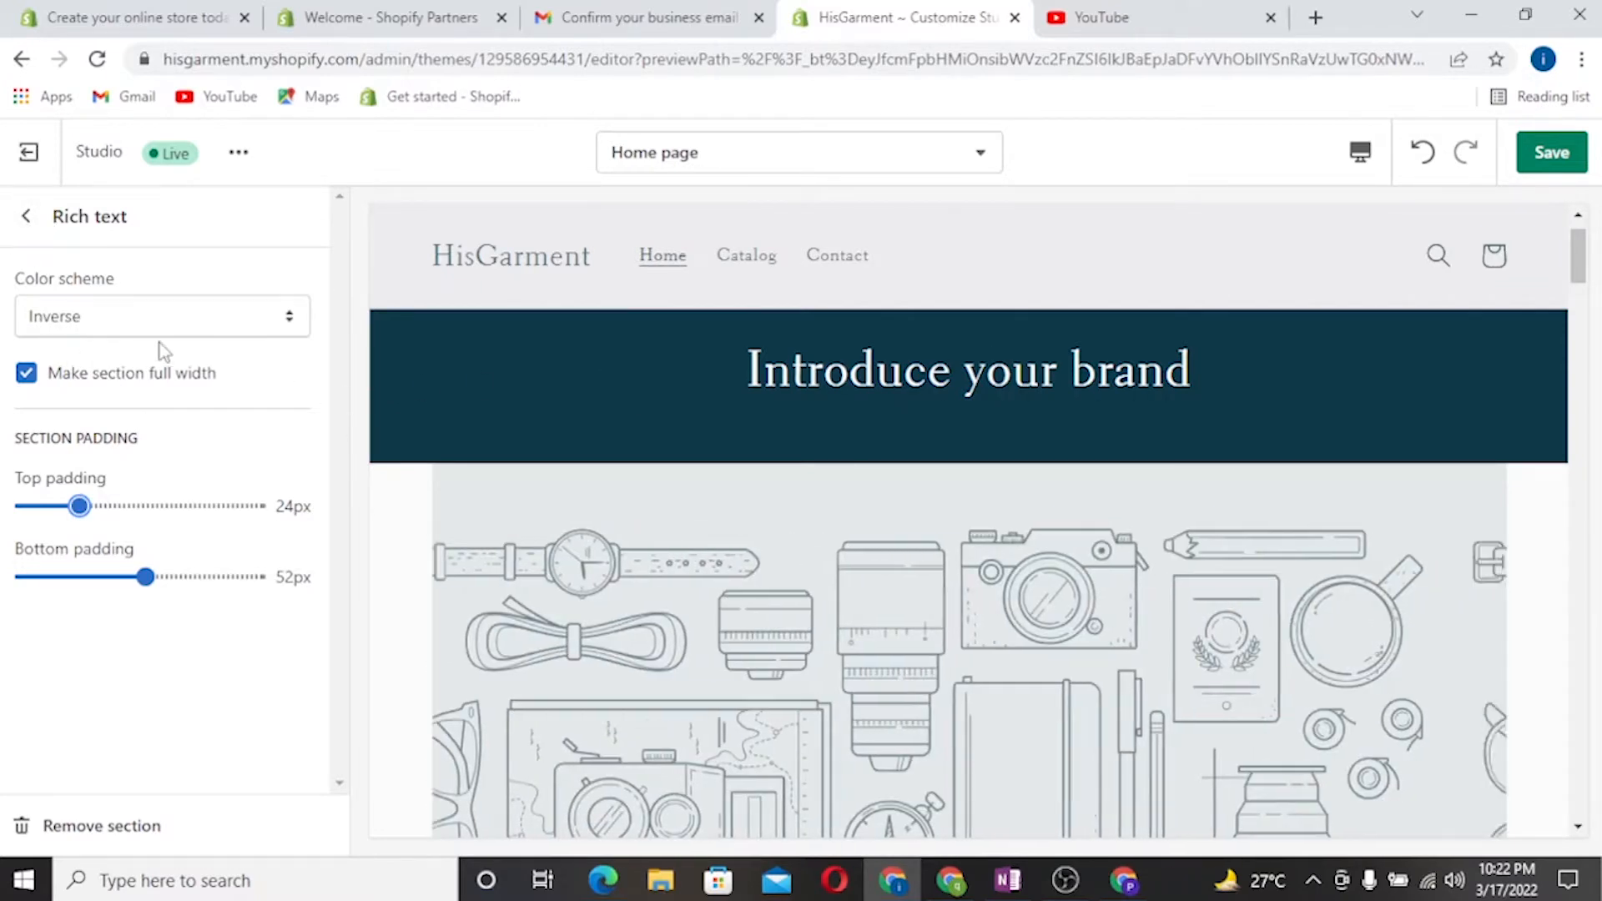
left_click(26, 216)
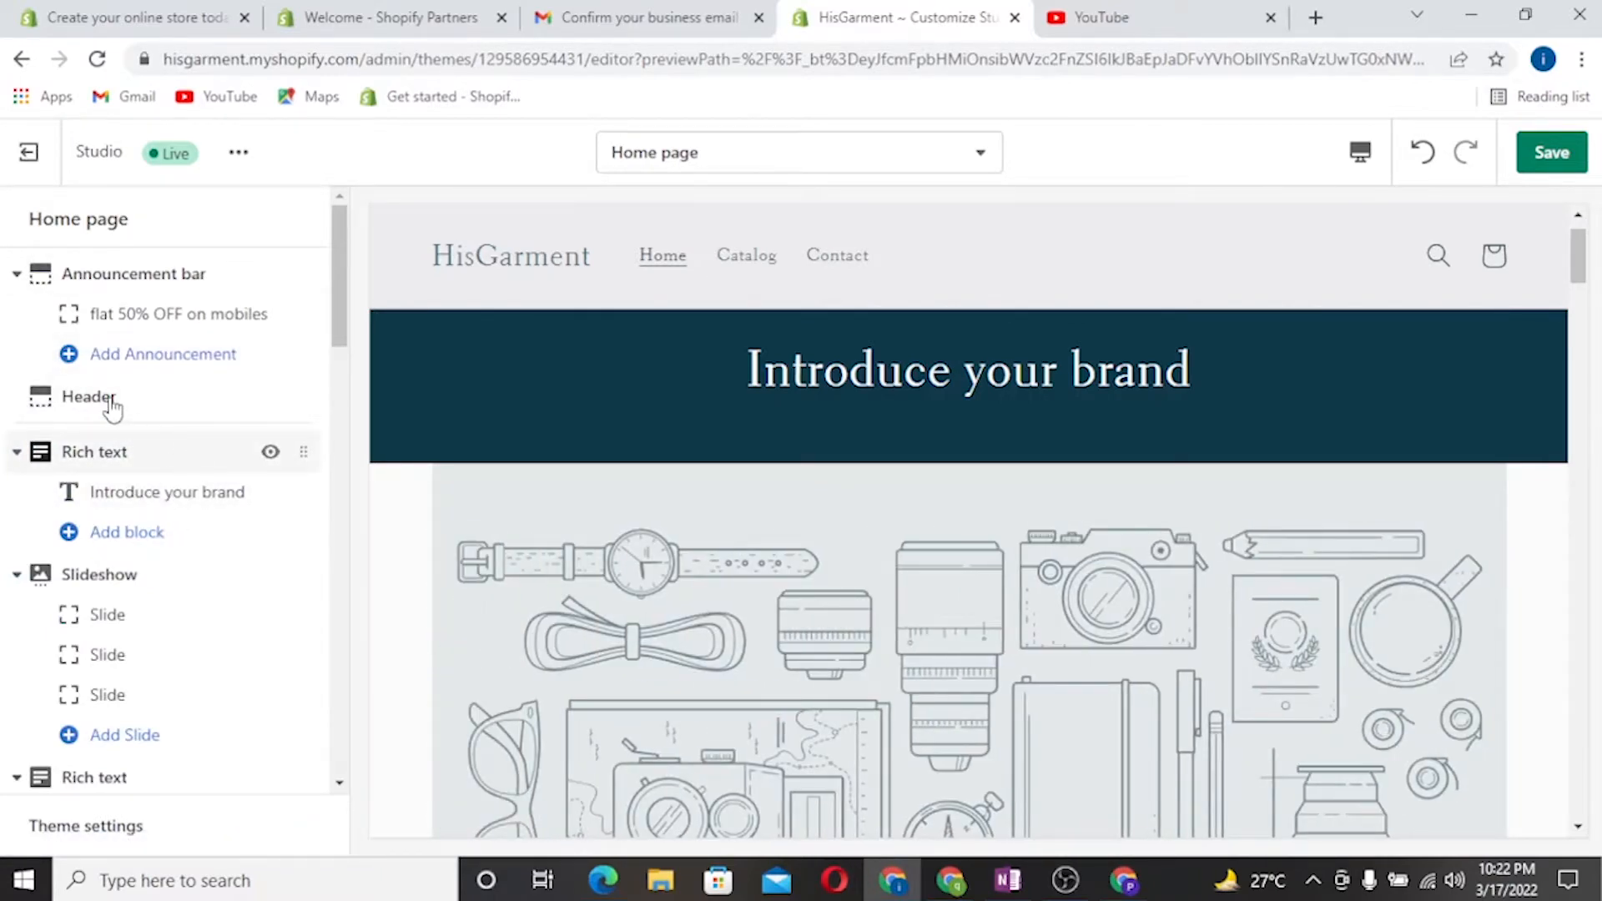
Step: Replace the "Introduce your brand" heading text with "we have vast varity of male garments"
left_click(132, 494)
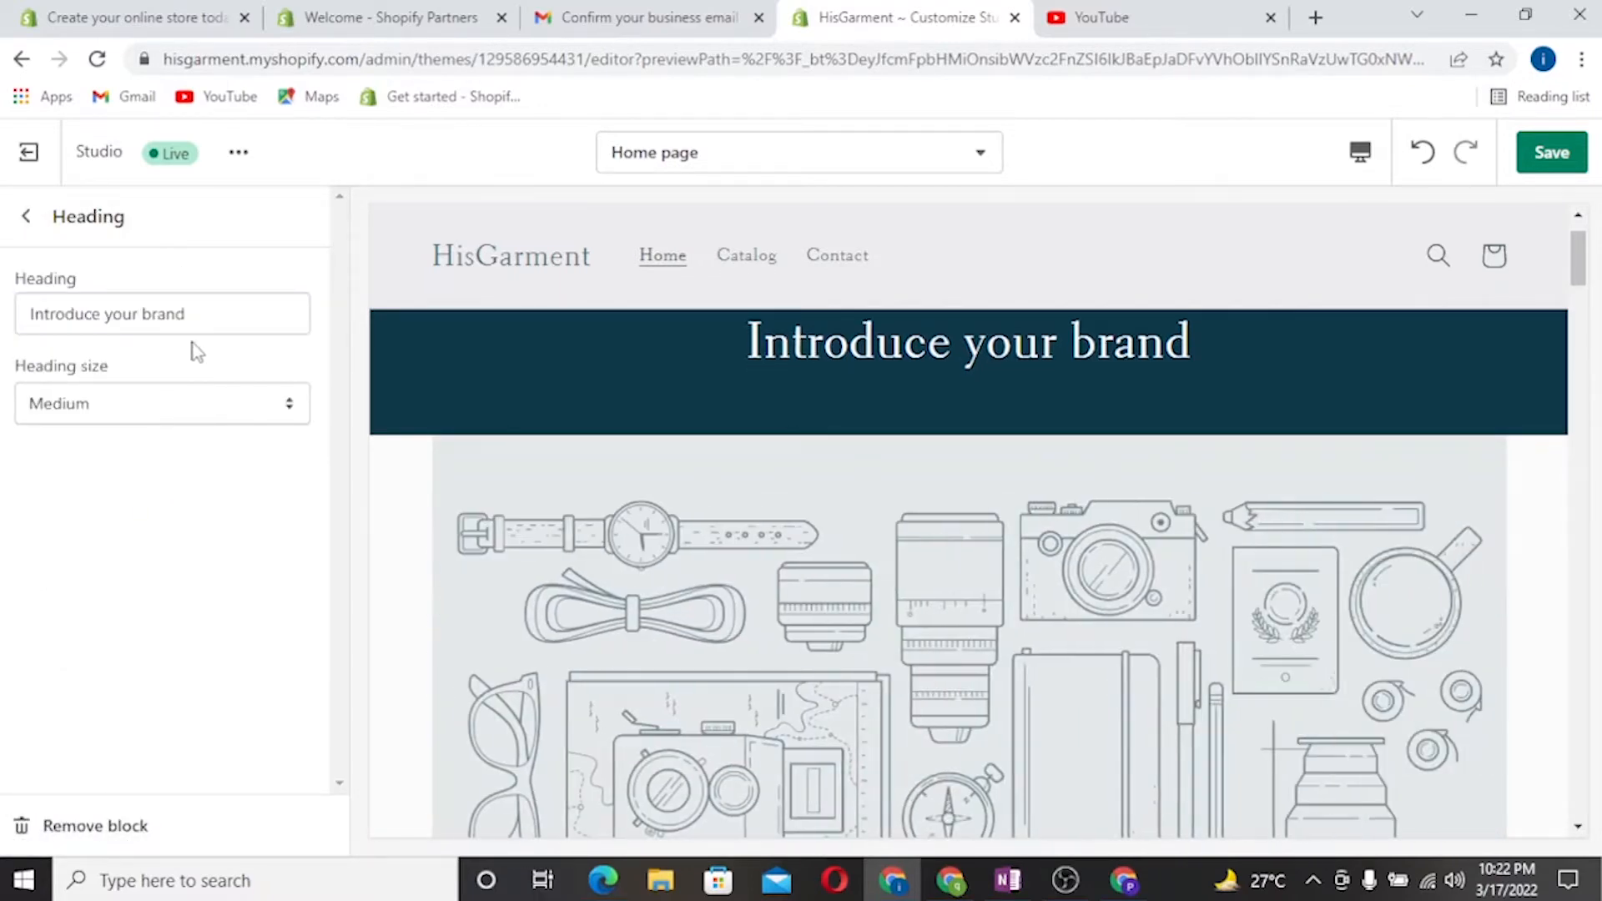
left_click(224, 313)
key("BackSpace")
key("BackSpace")
key("BackSpace")
key("BackSpace")
key("BackSpace")
key("BackSpace")
key("BackSpace")
key("BackSpace")
key("BackSpace")
key("BackSpace")
key("BackSpace")
key("BackSpace")
key("BackSpace")
key("BackSpace")
key("BackSpace")
key("BackSpace")
key("BackSpace")
key("BackSpace")
key("BackSpace")
key("BackSpace")
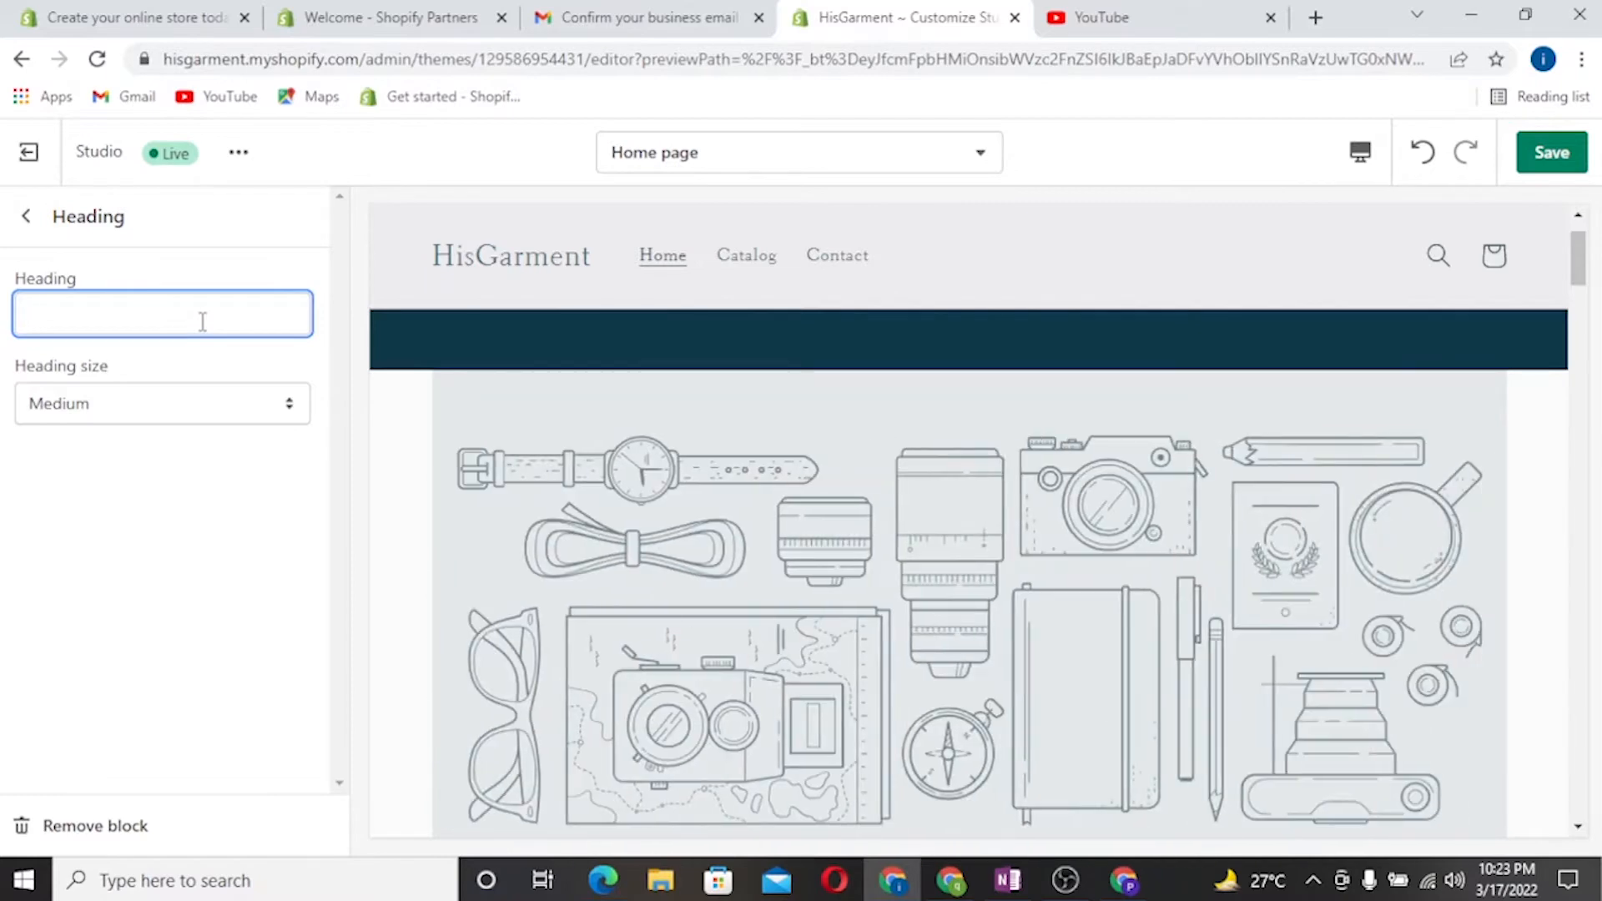
type("e")
key("BackSpace")
type("we ")
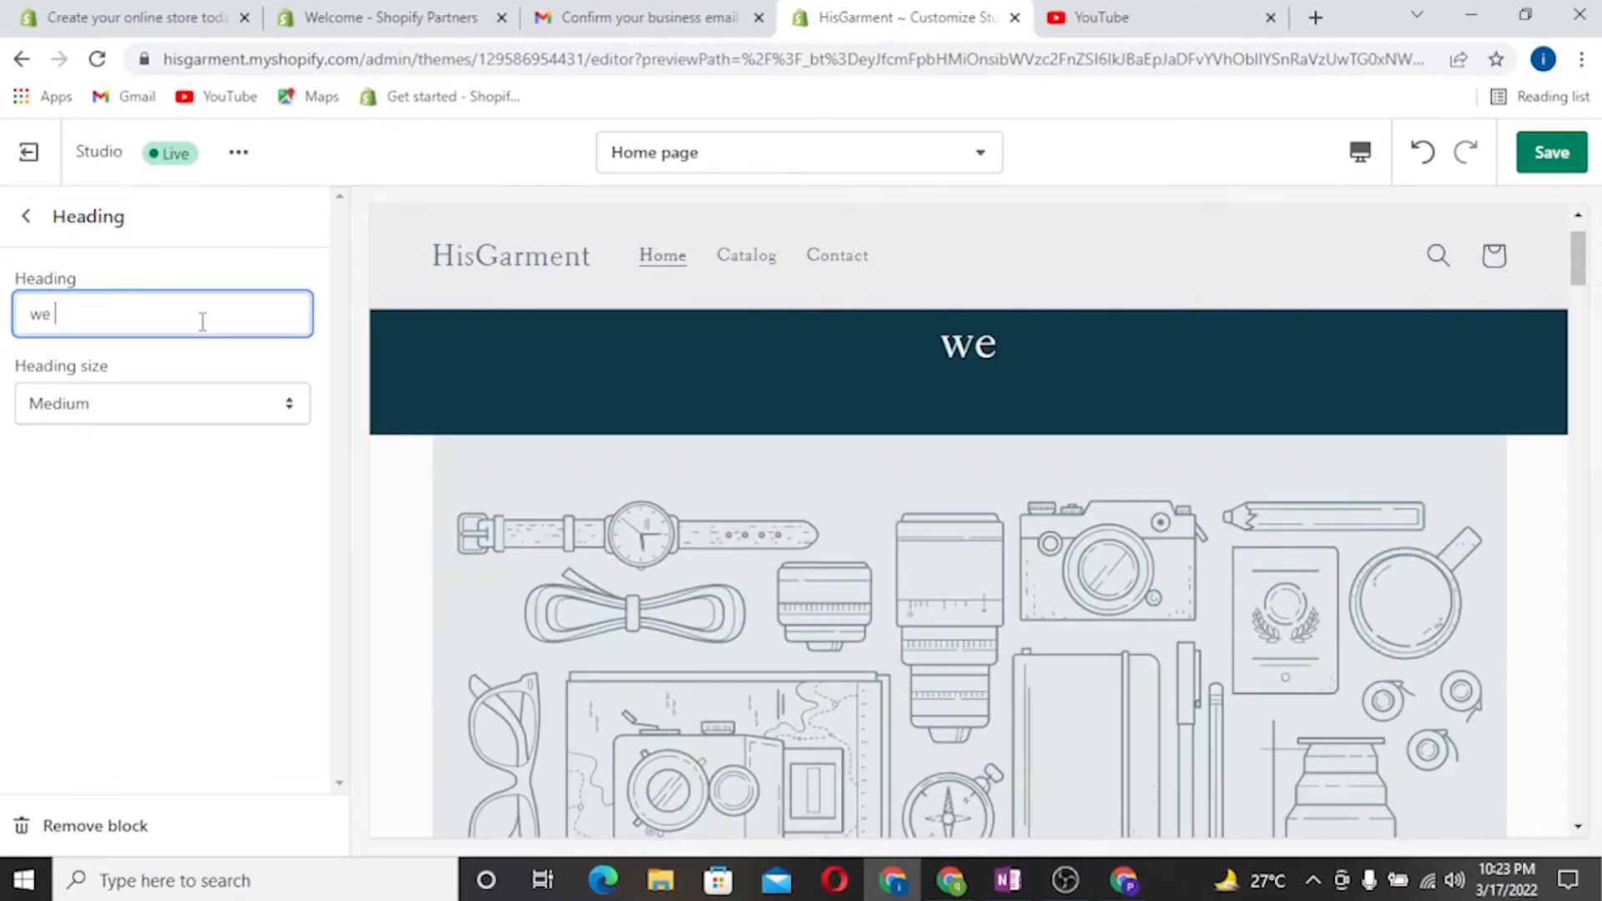
type("have vas")
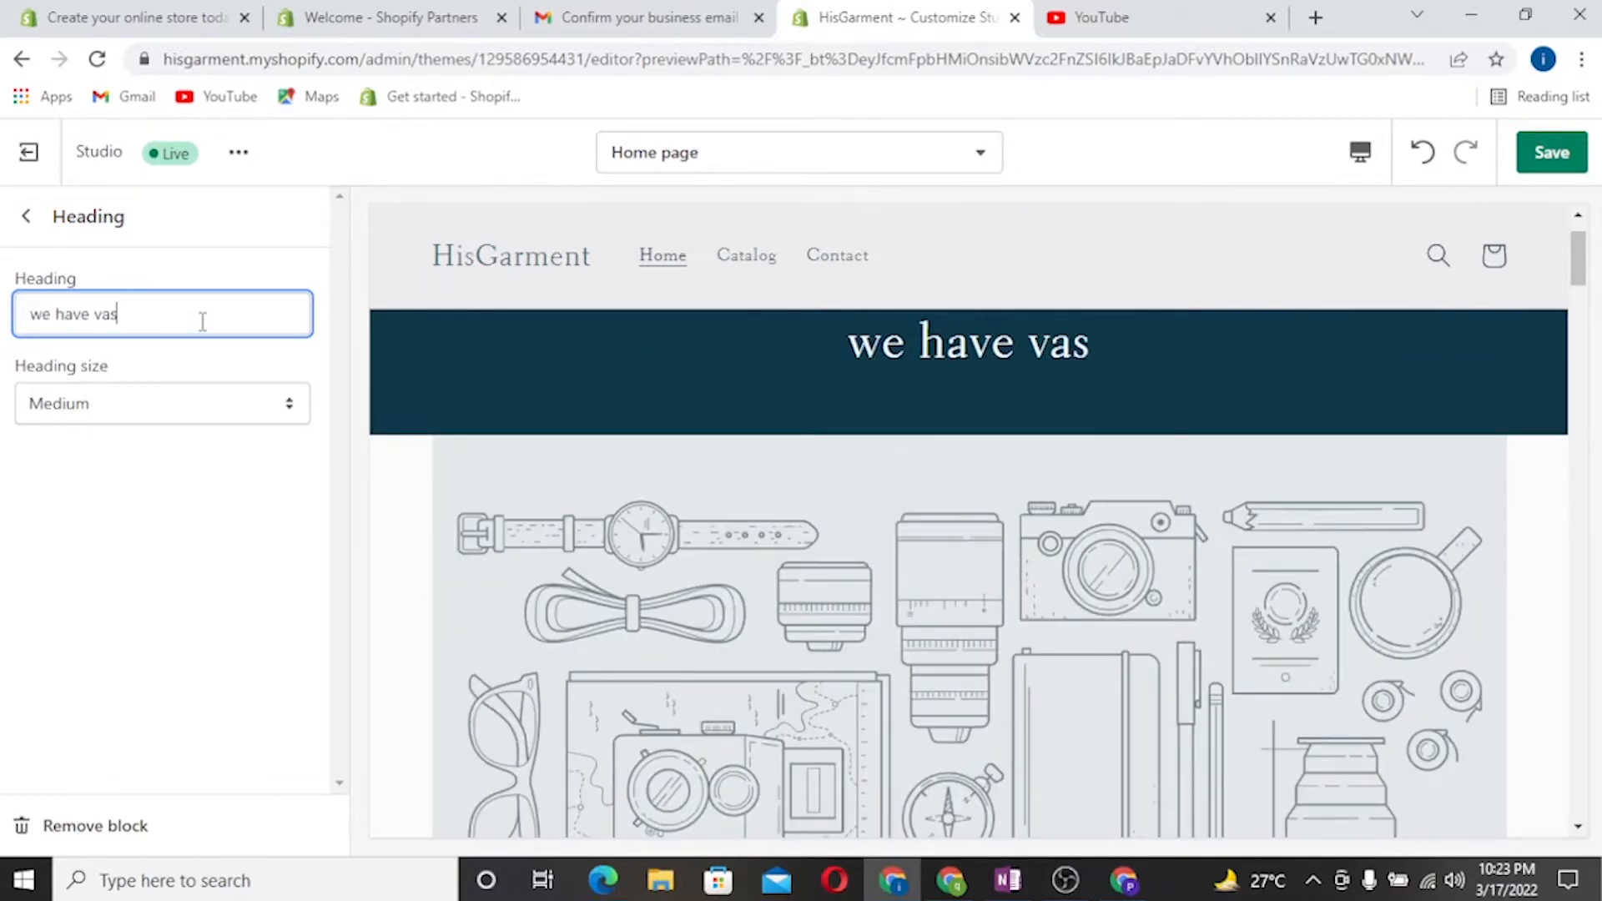
type("t var")
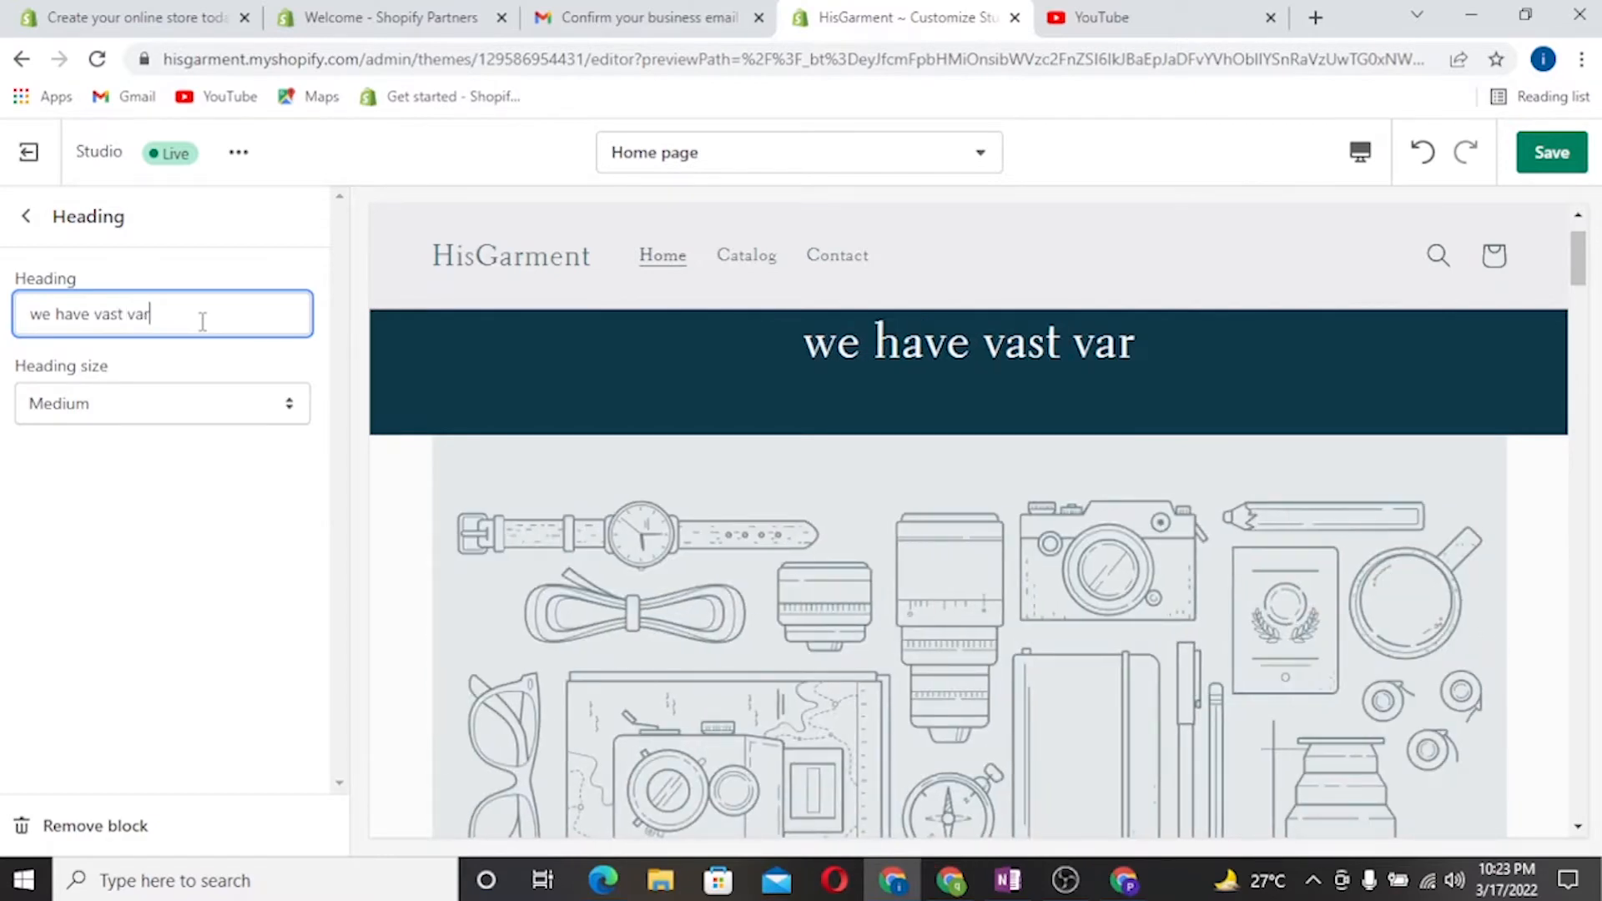
type("ity of ")
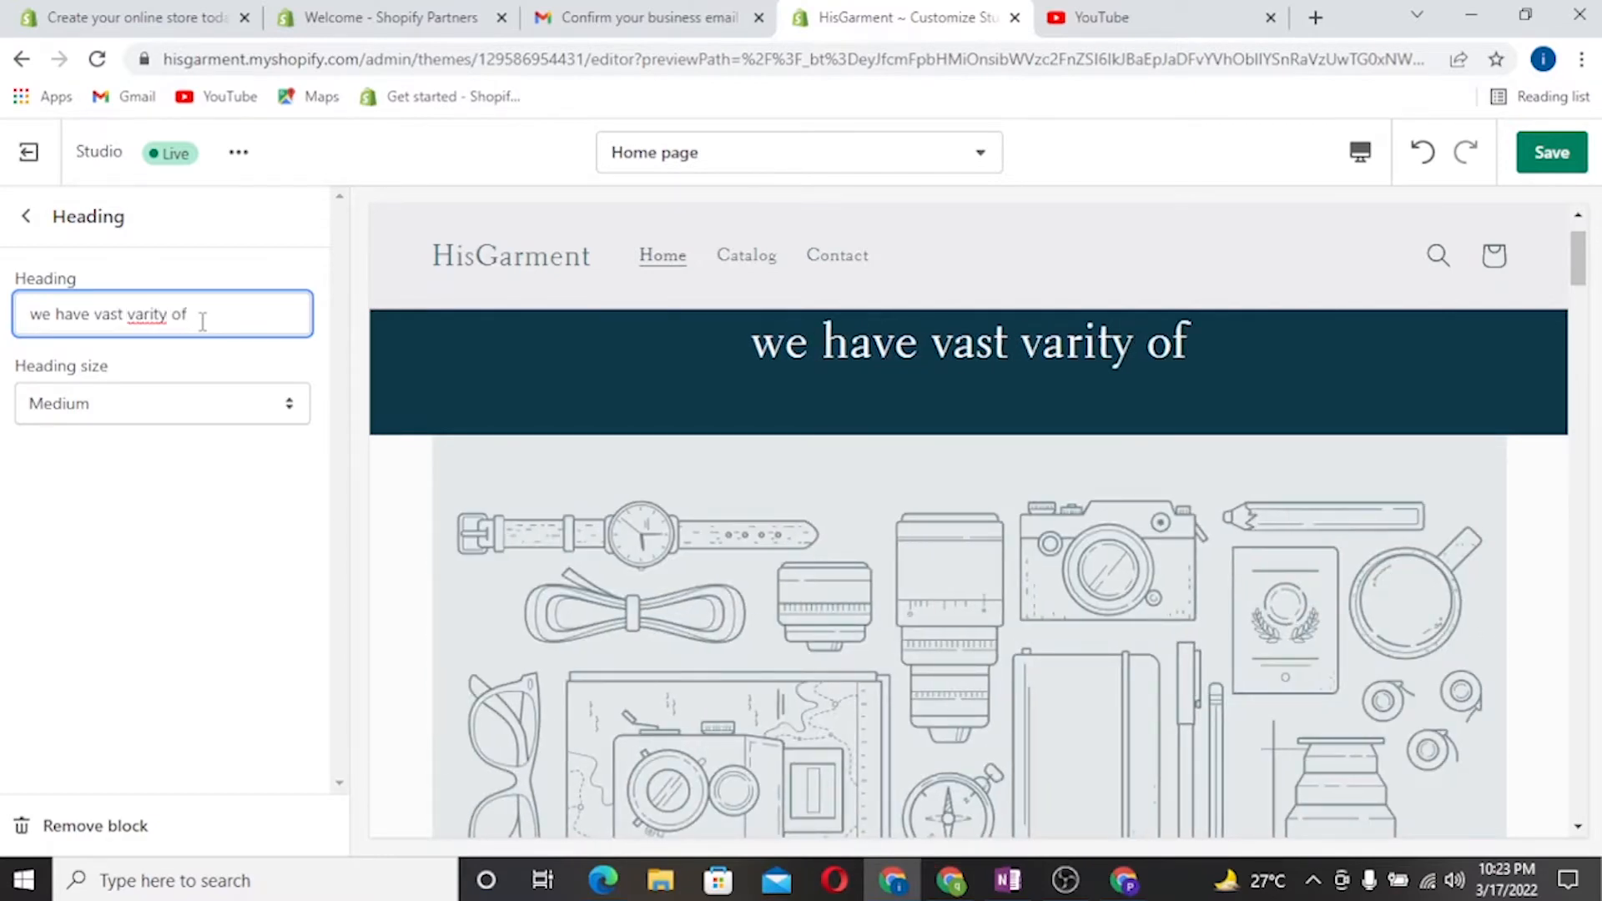
type("male ga")
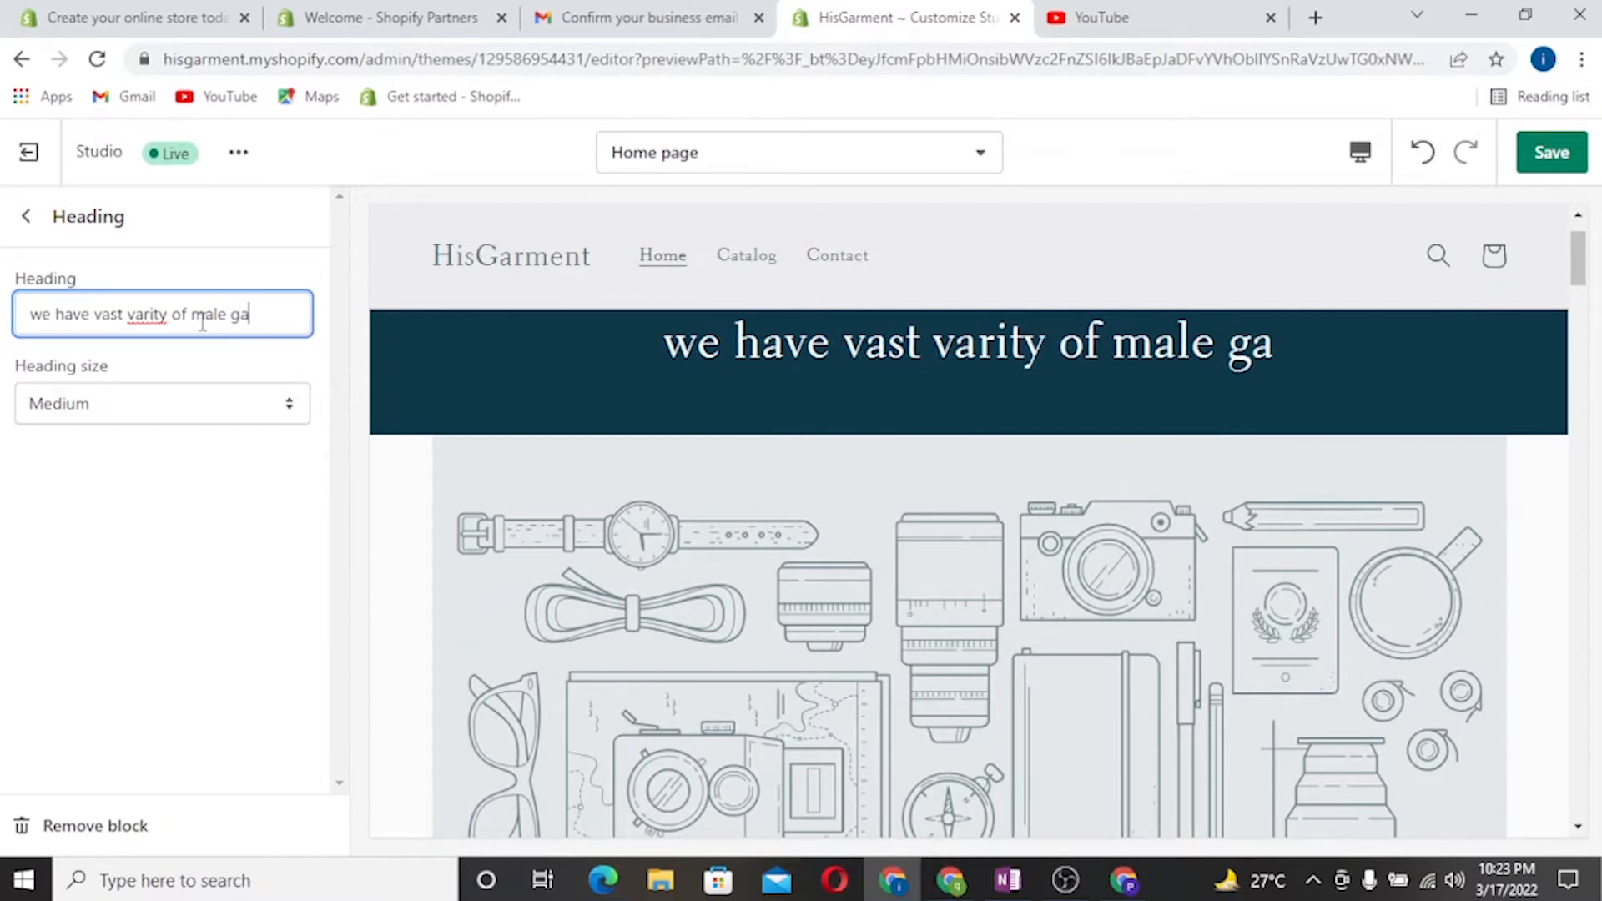
type("e")
key("BackSpace")
type("rments")
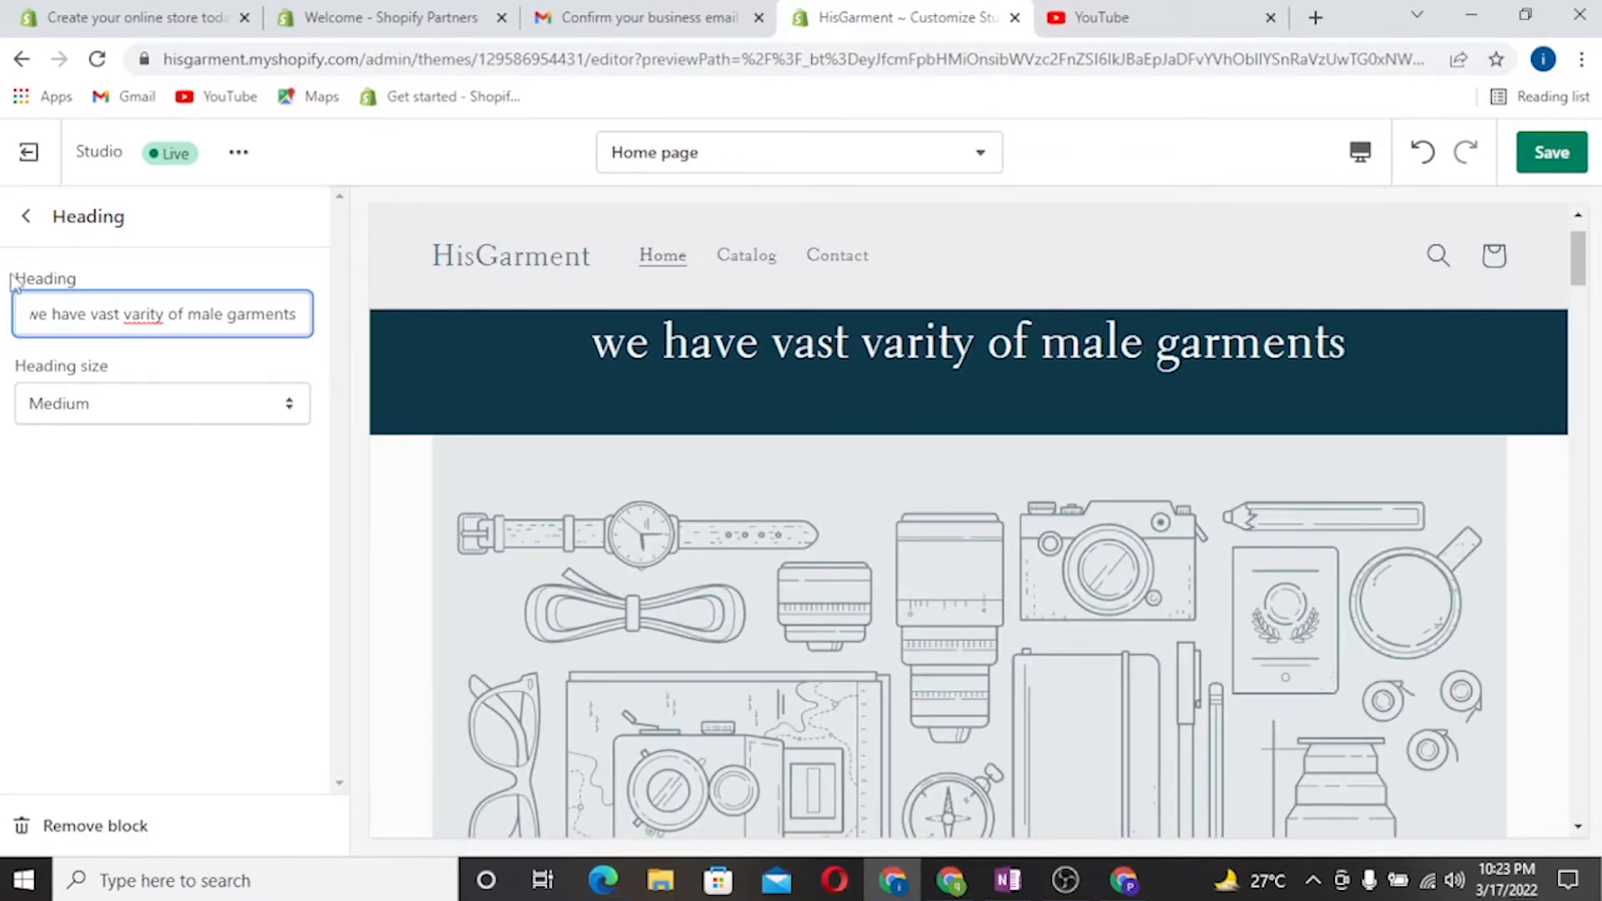
Step: Set the heading size of the Rich text section's heading to Large and return to the section list
left_click(291, 407)
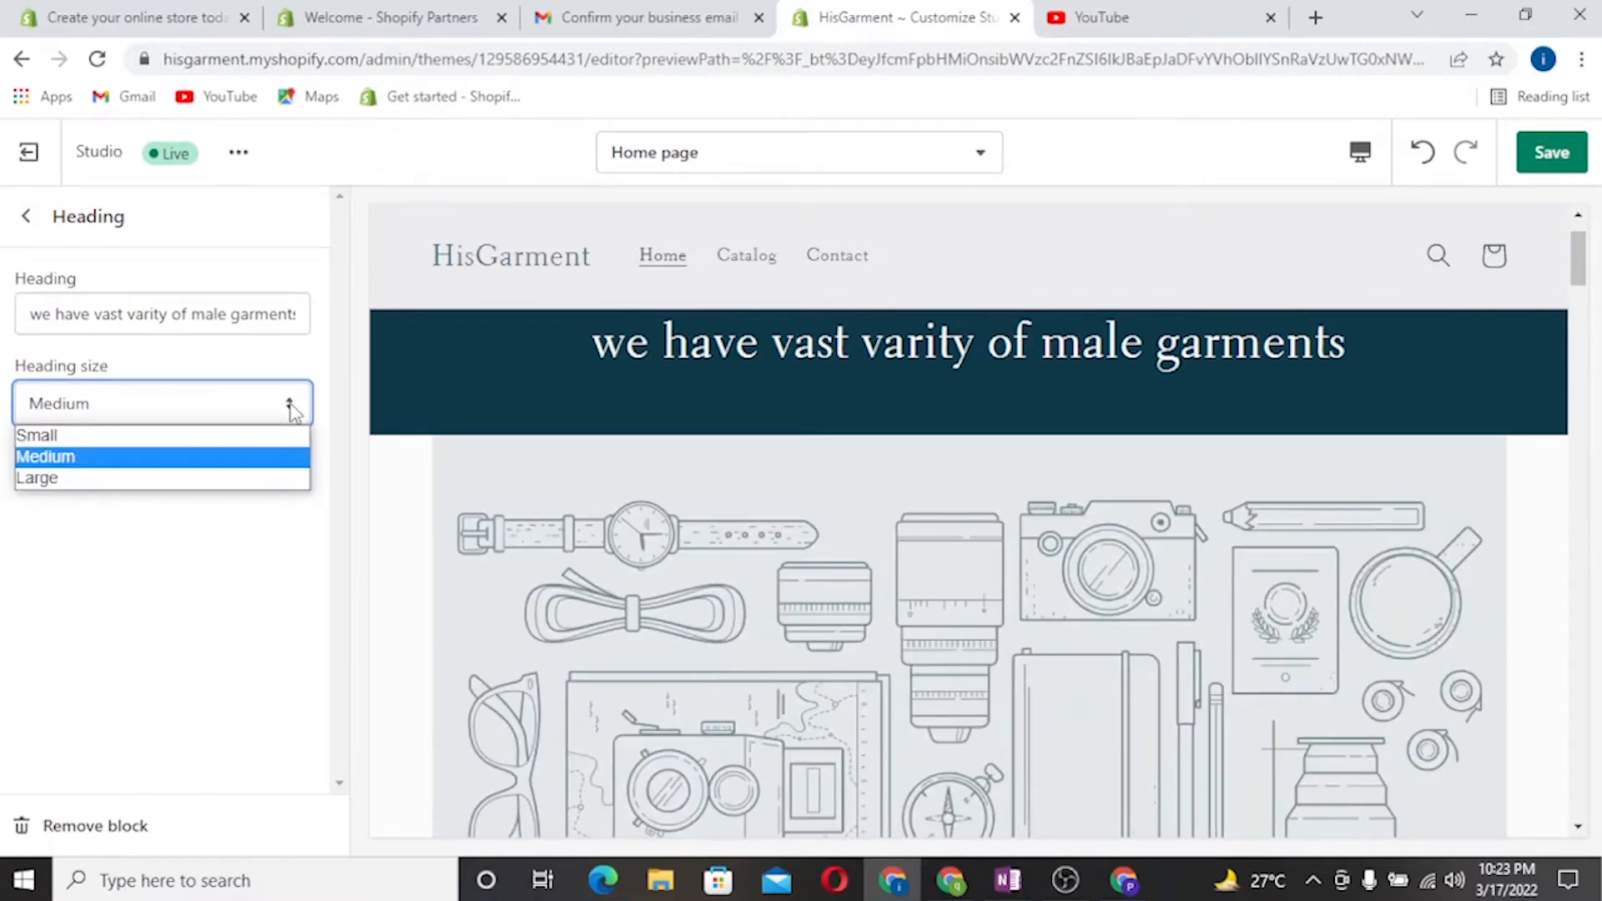
left_click(252, 480)
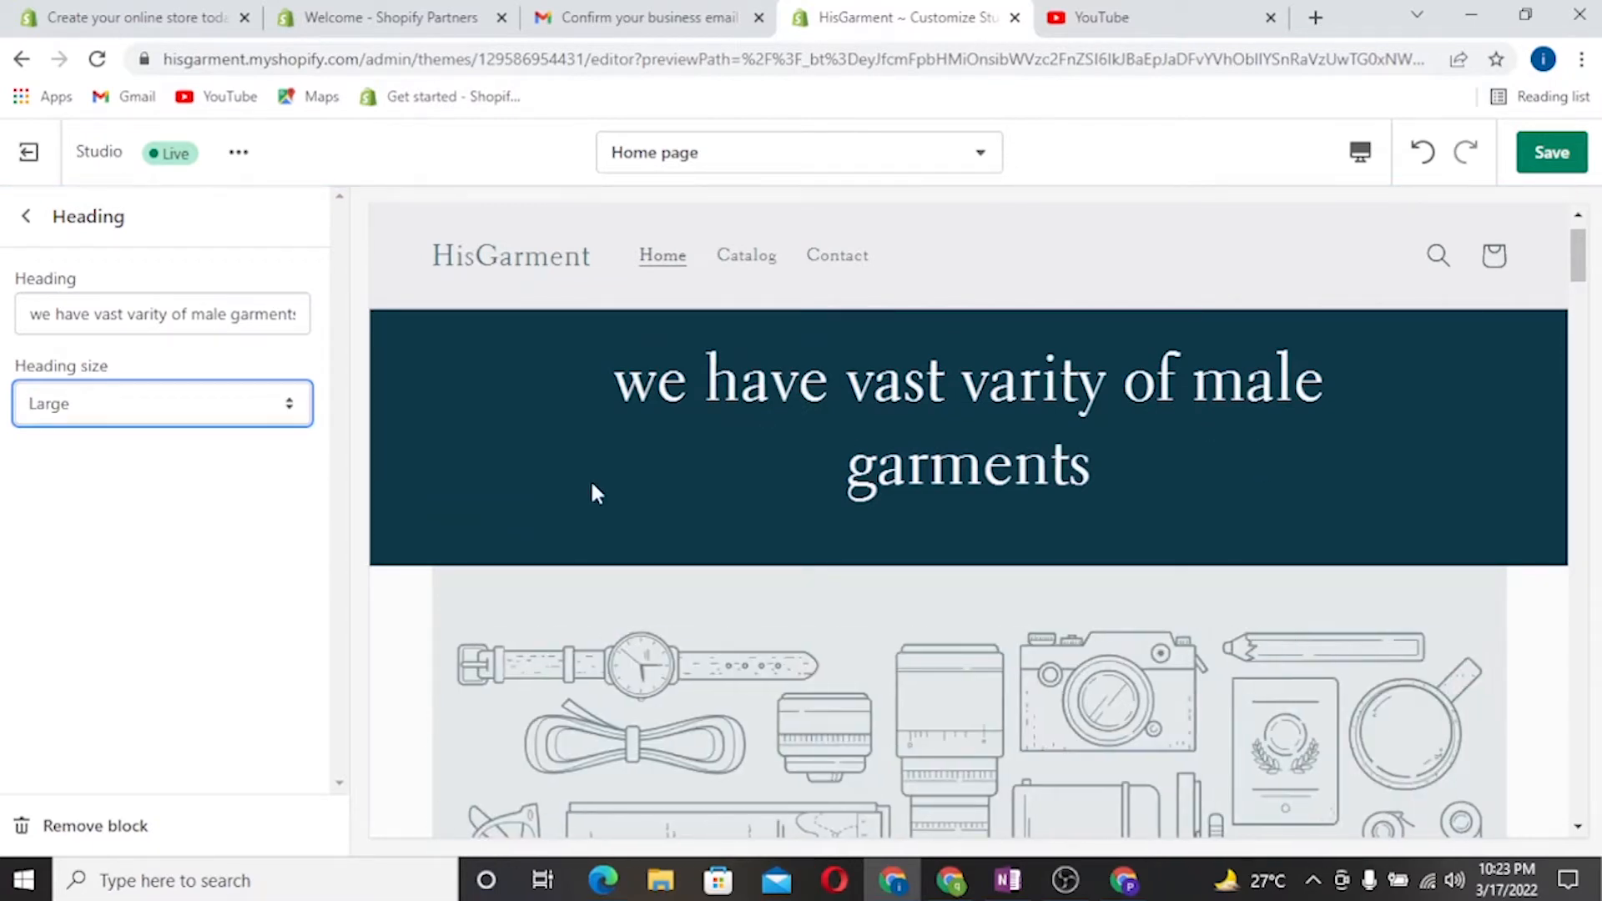
left_click(23, 216)
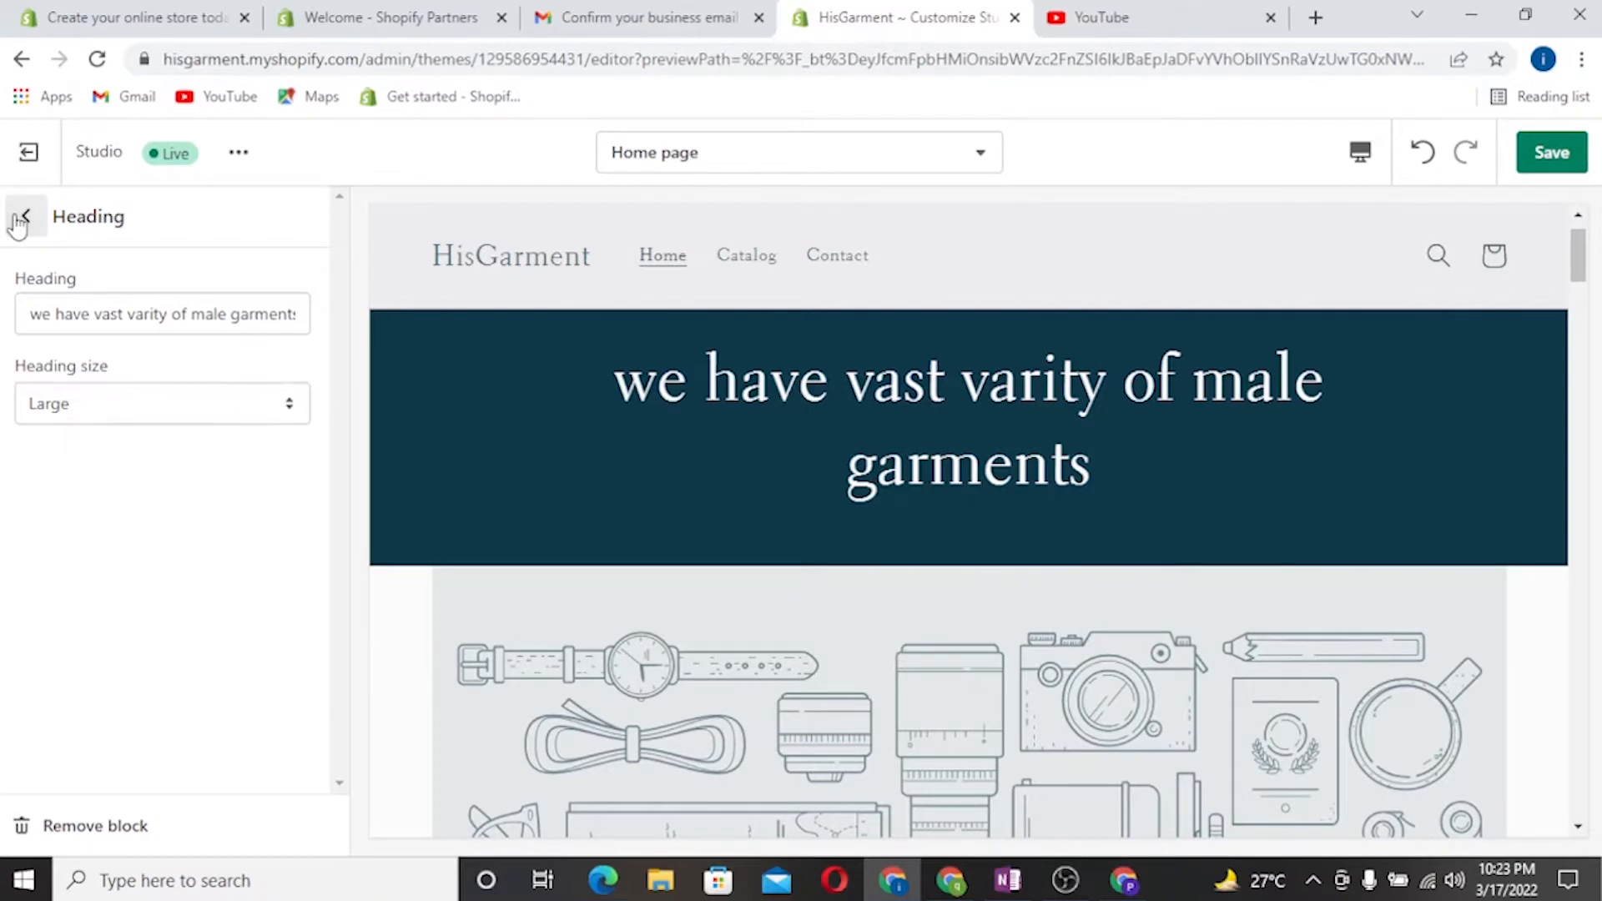
Step: Add a button block under the Rich text heading, link it to the Contact page and enable the outline button style
left_click(117, 534)
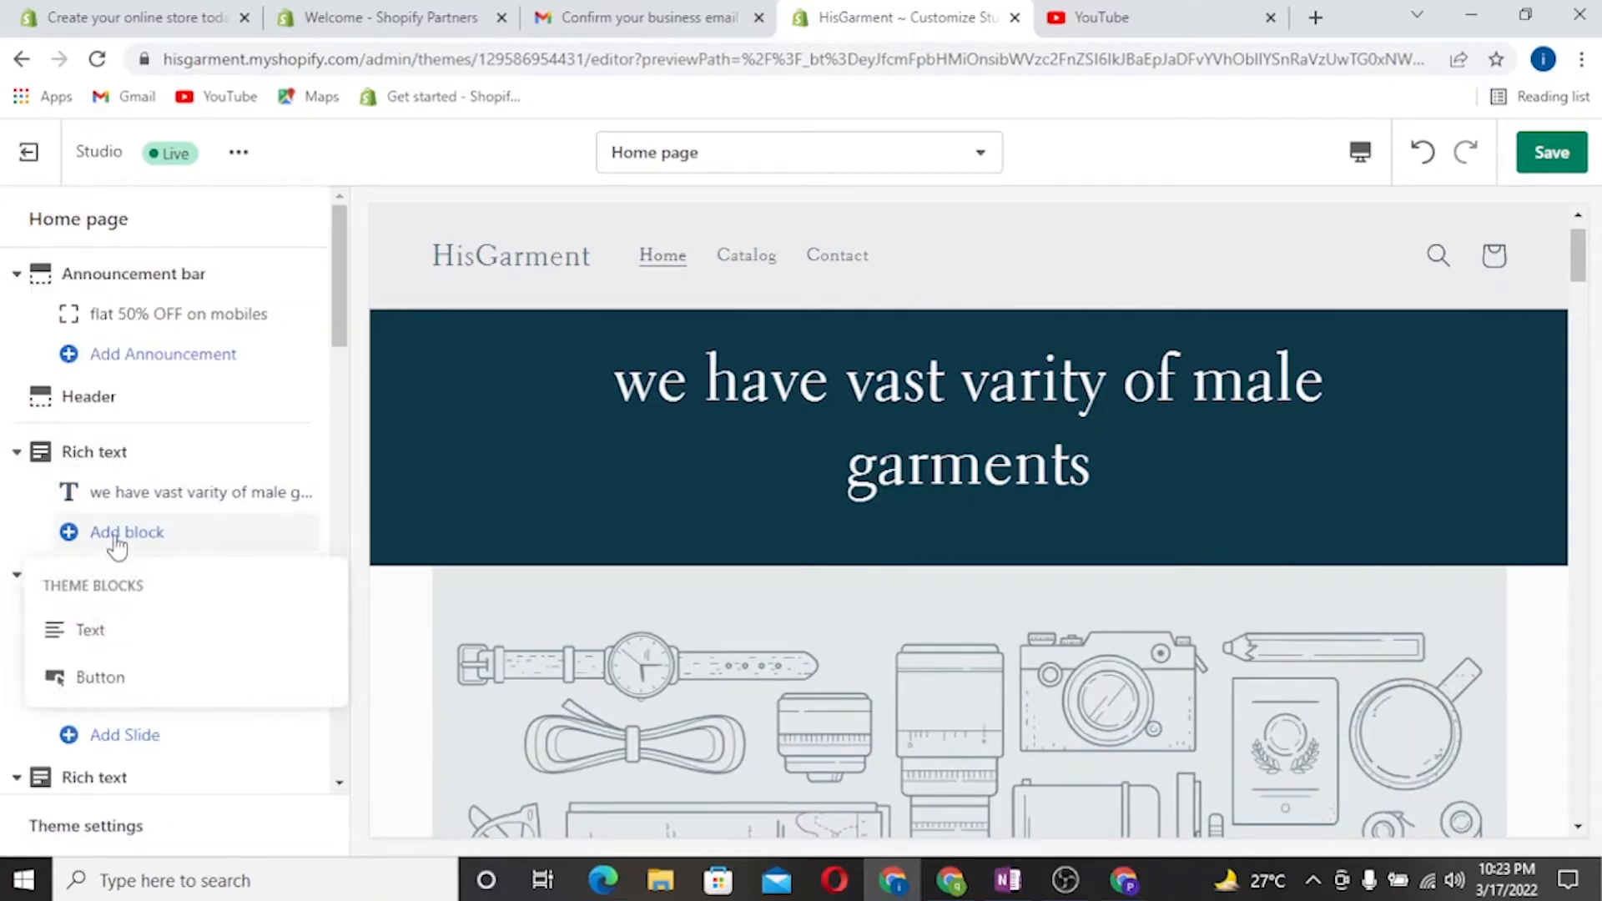
left_click(100, 677)
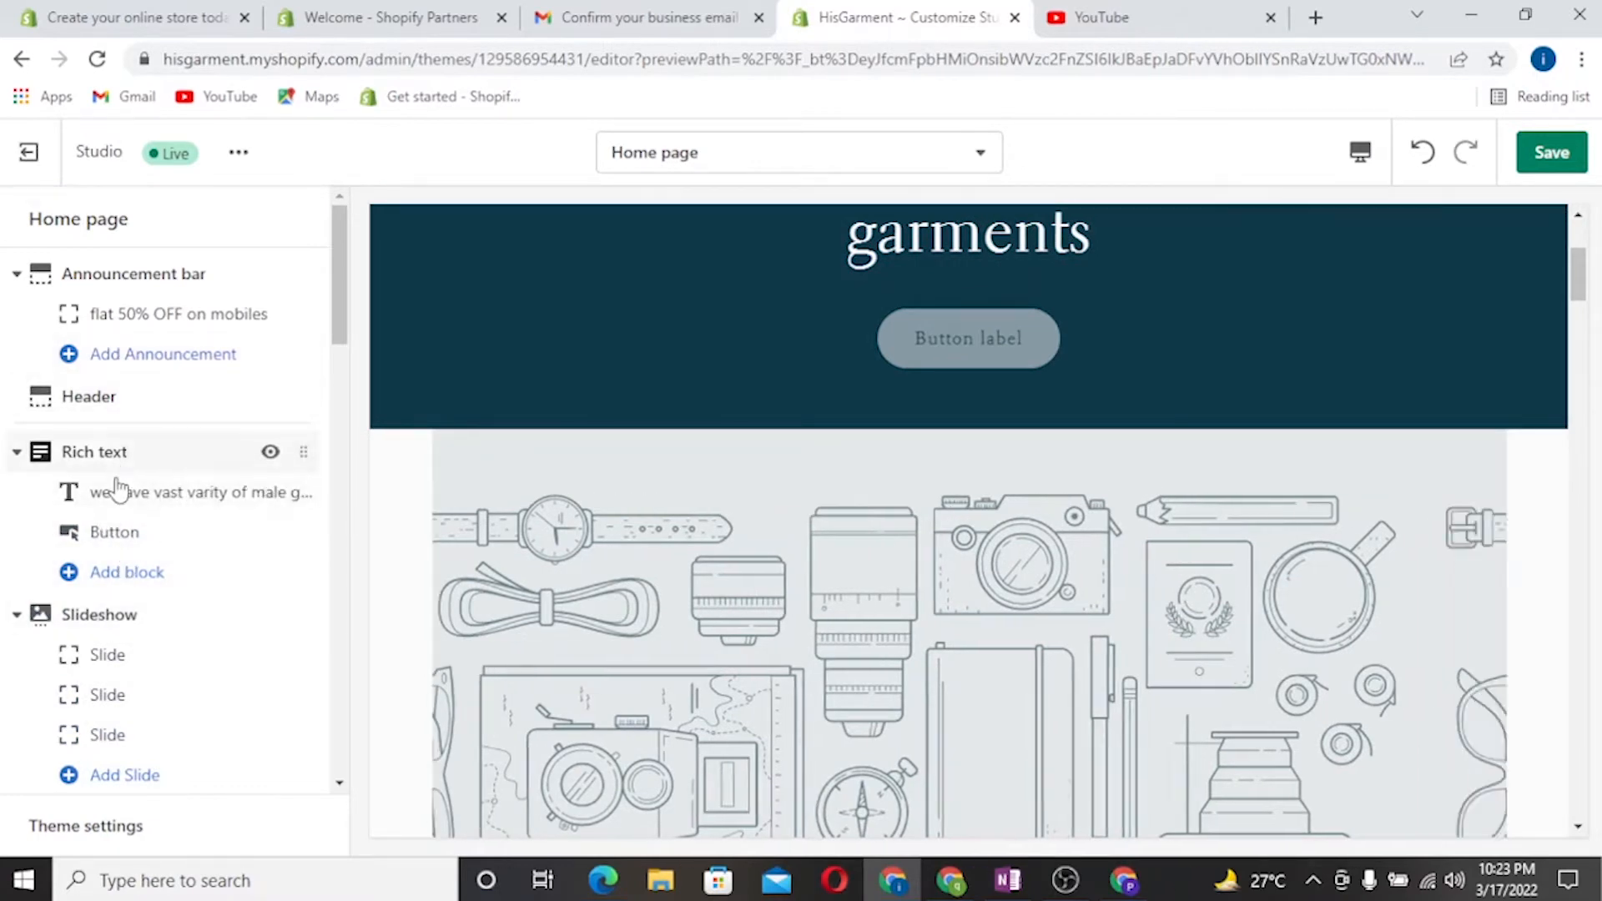
left_click(88, 532)
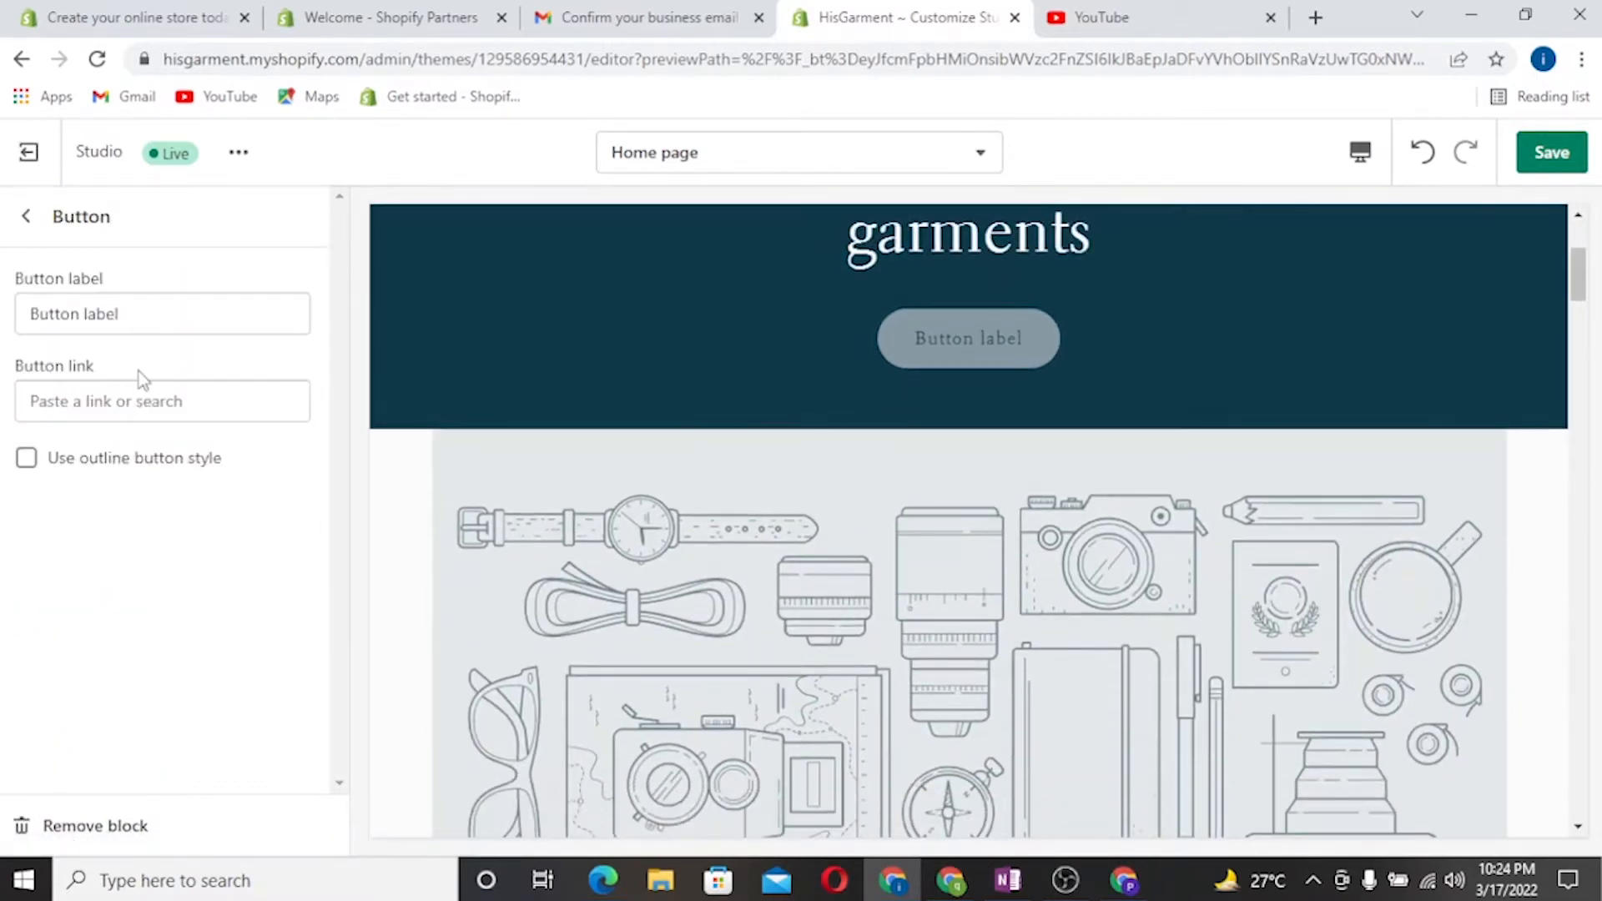
left_click(142, 401)
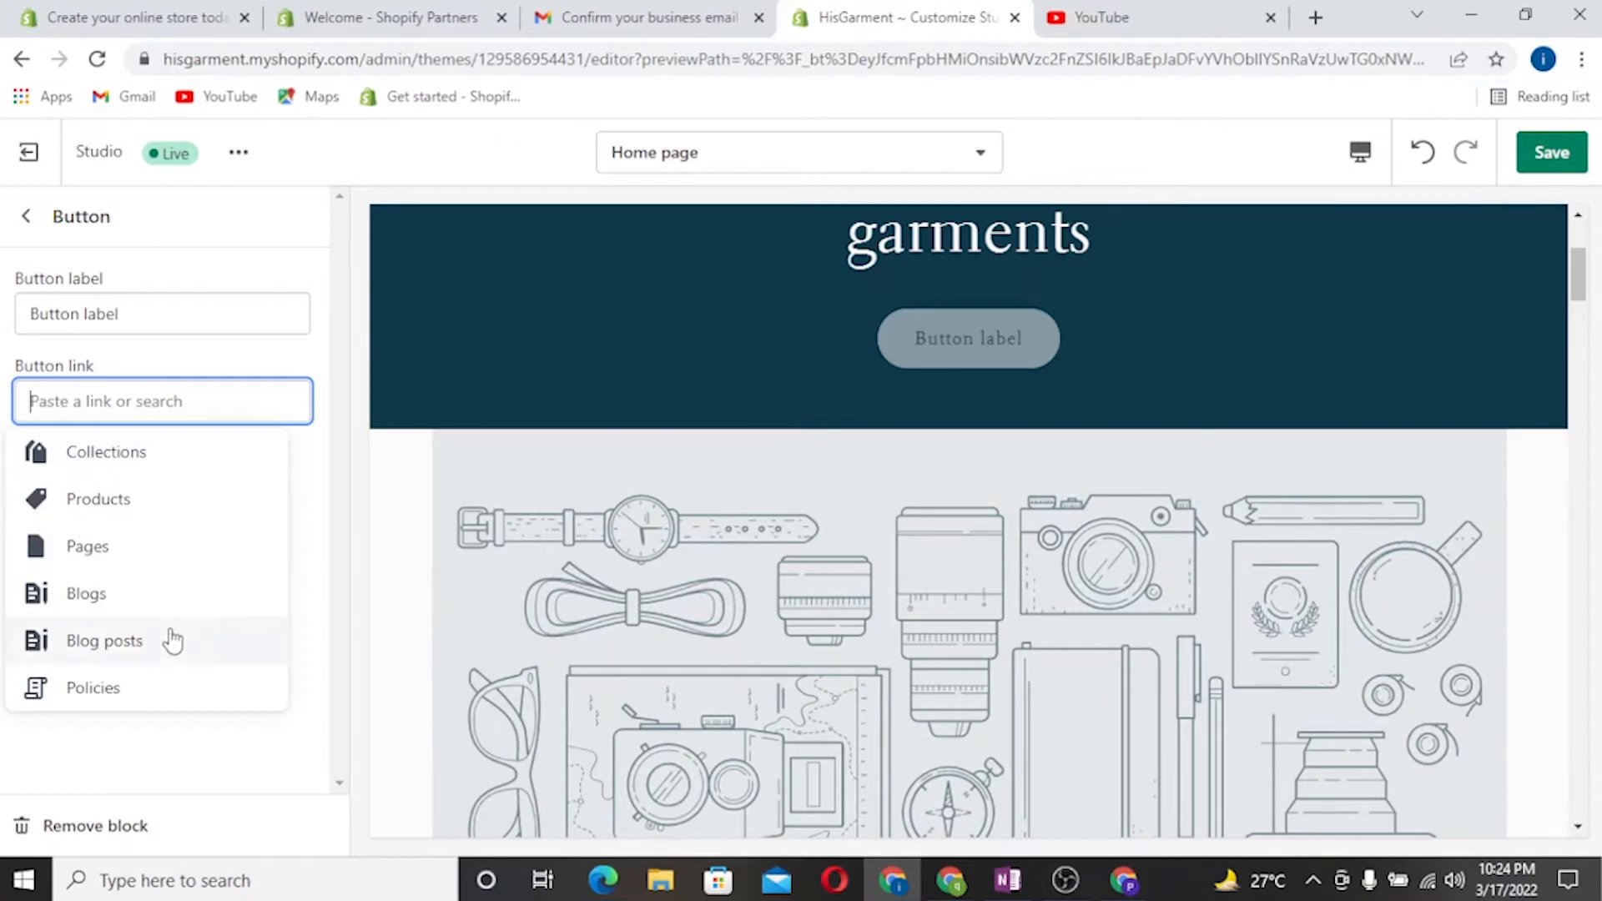
left_click(88, 546)
left_click(96, 354)
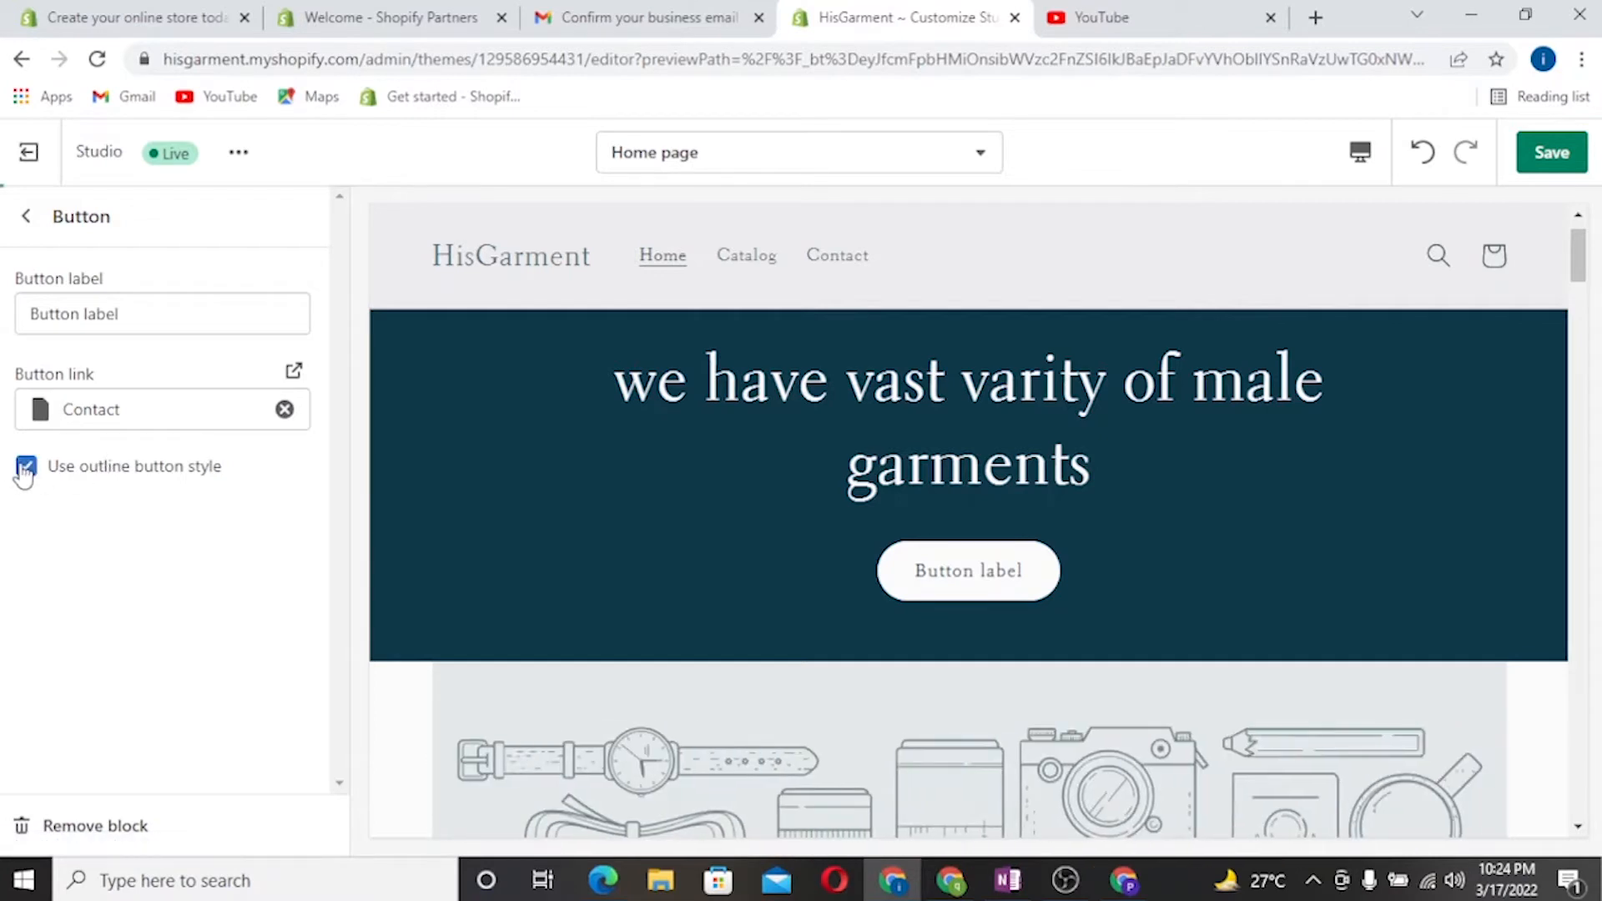
Step: Test the new button's link to the Contact page in the preview and return to the home page
left_click(966, 583)
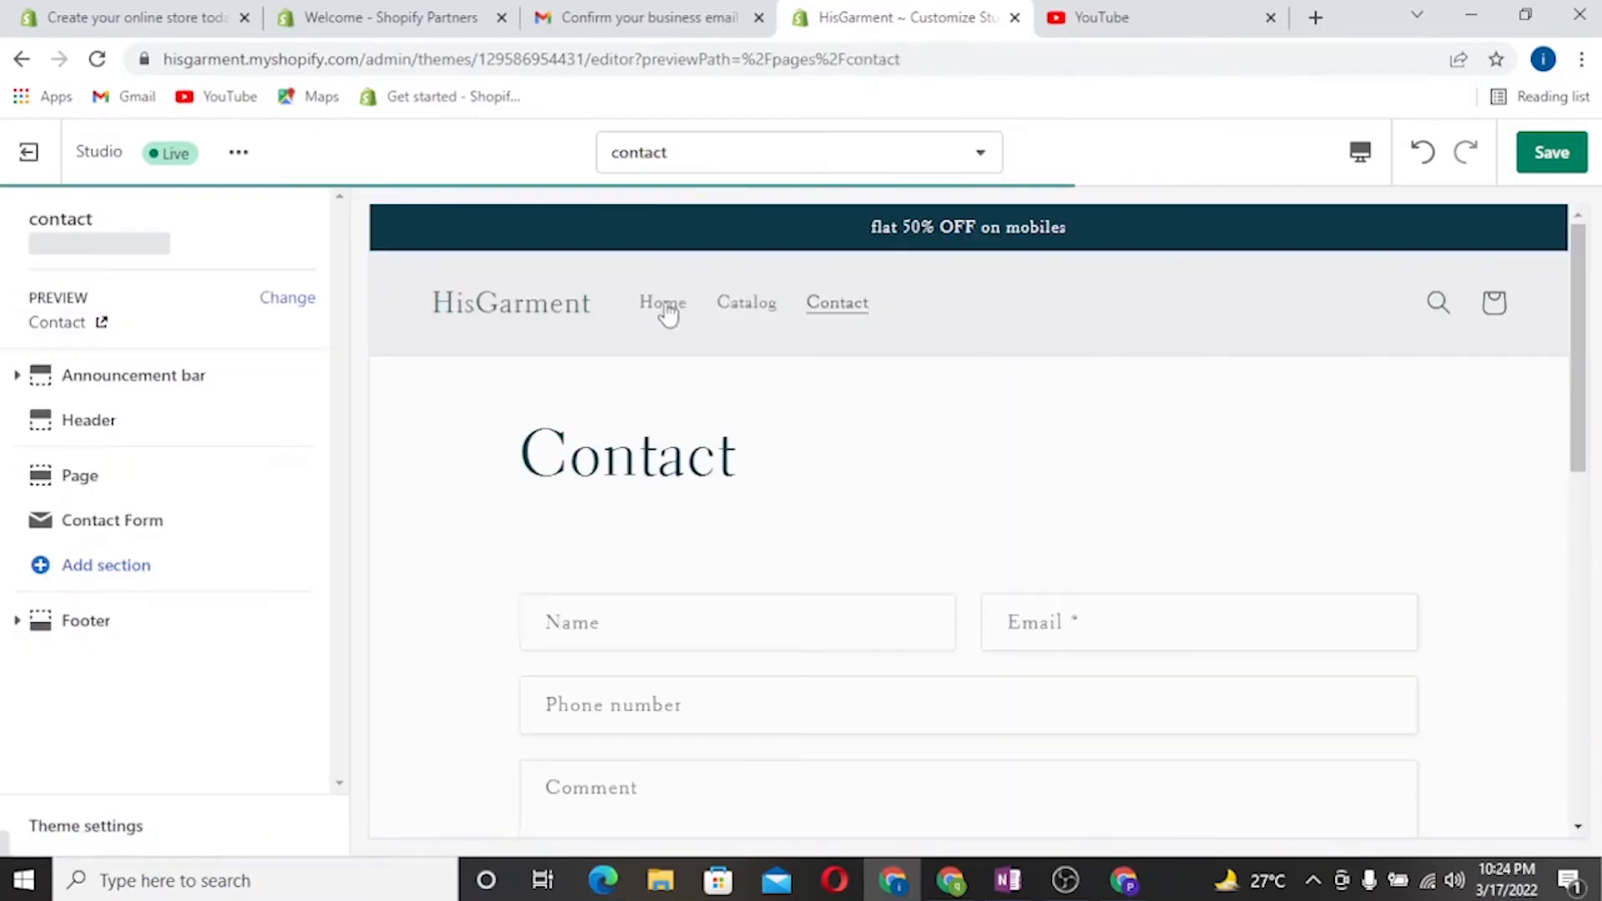
left_click(667, 316)
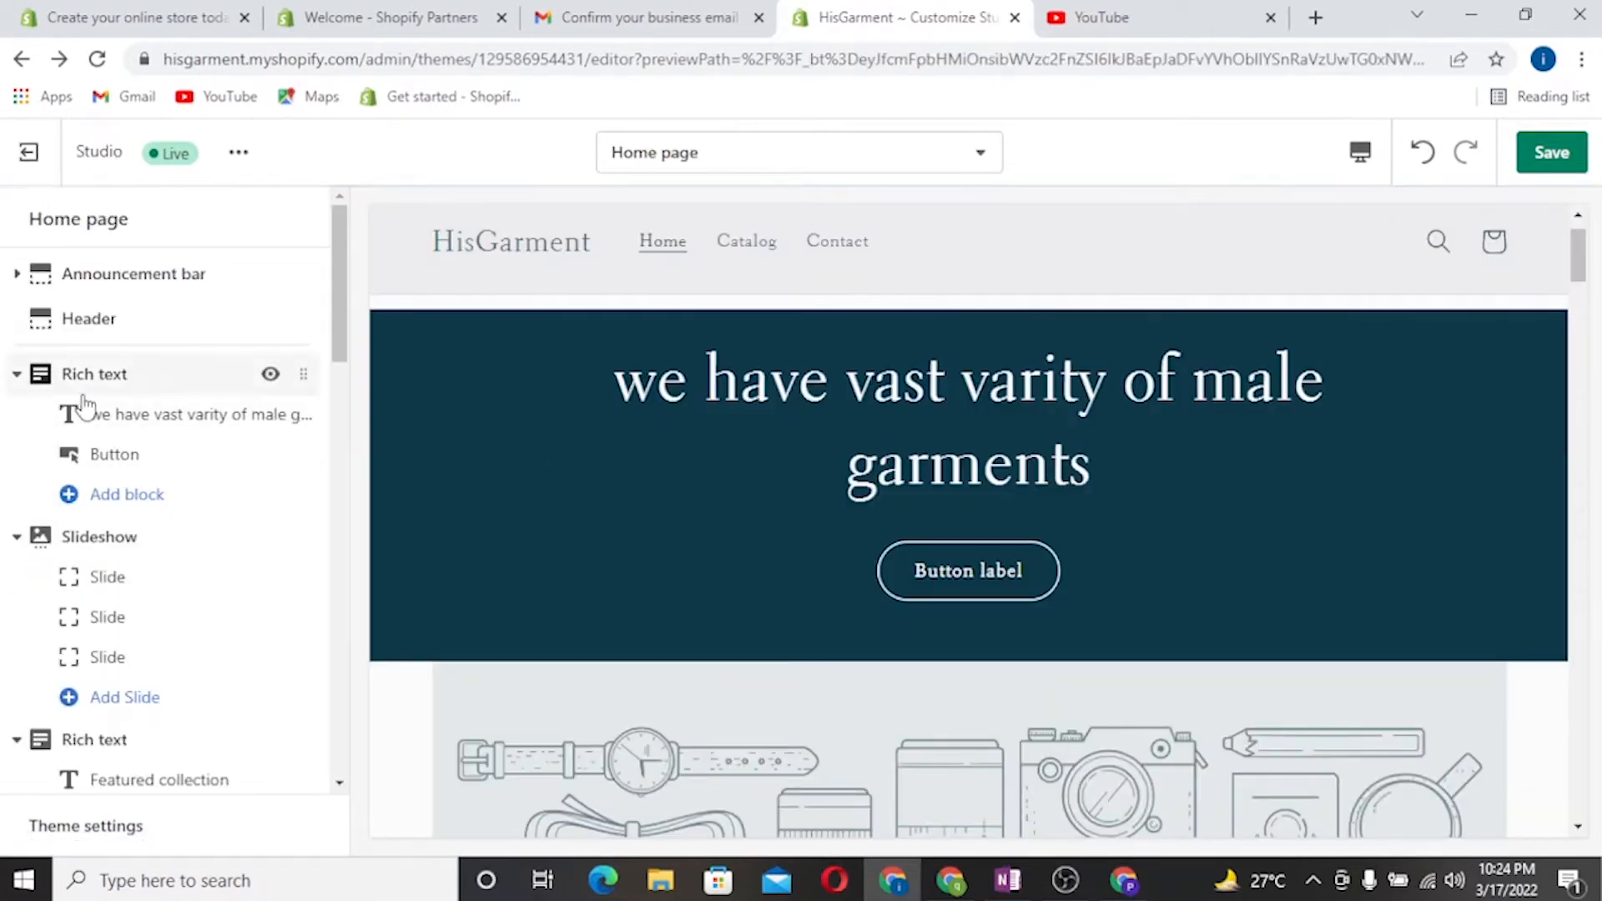
Step: Set the Slideshow section's layout to Full width
scroll(84, 407, "down", 1)
left_click(108, 417)
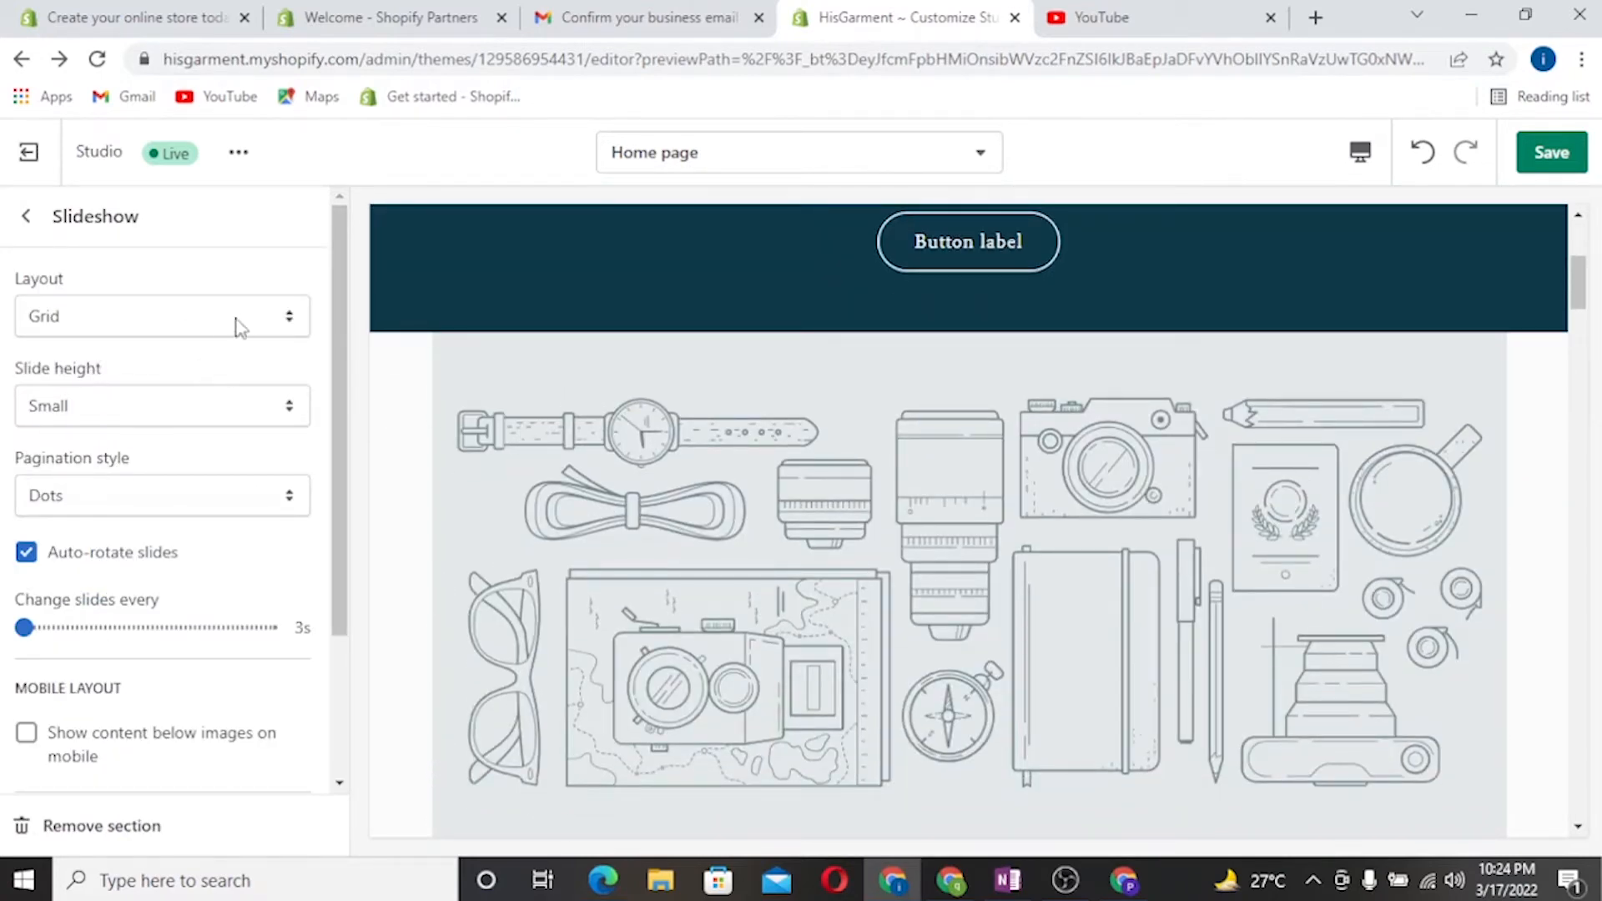
left_click(278, 318)
left_click(262, 347)
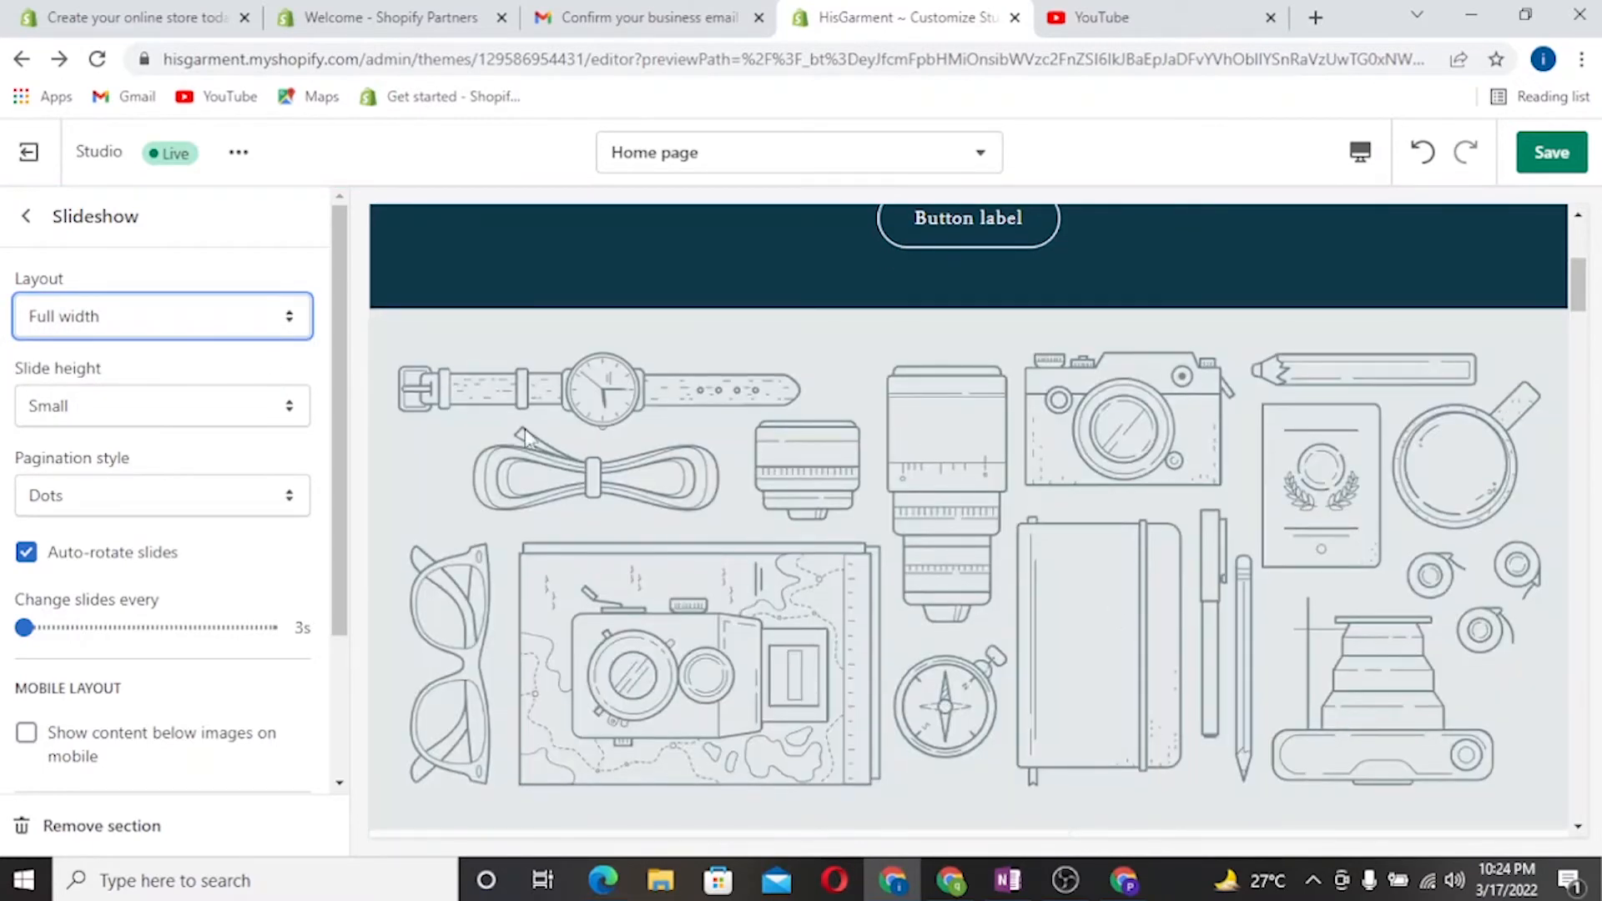
Step: Set the slideshow's slide height to Adapt to first image and its pagination style to Counter
left_click(279, 409)
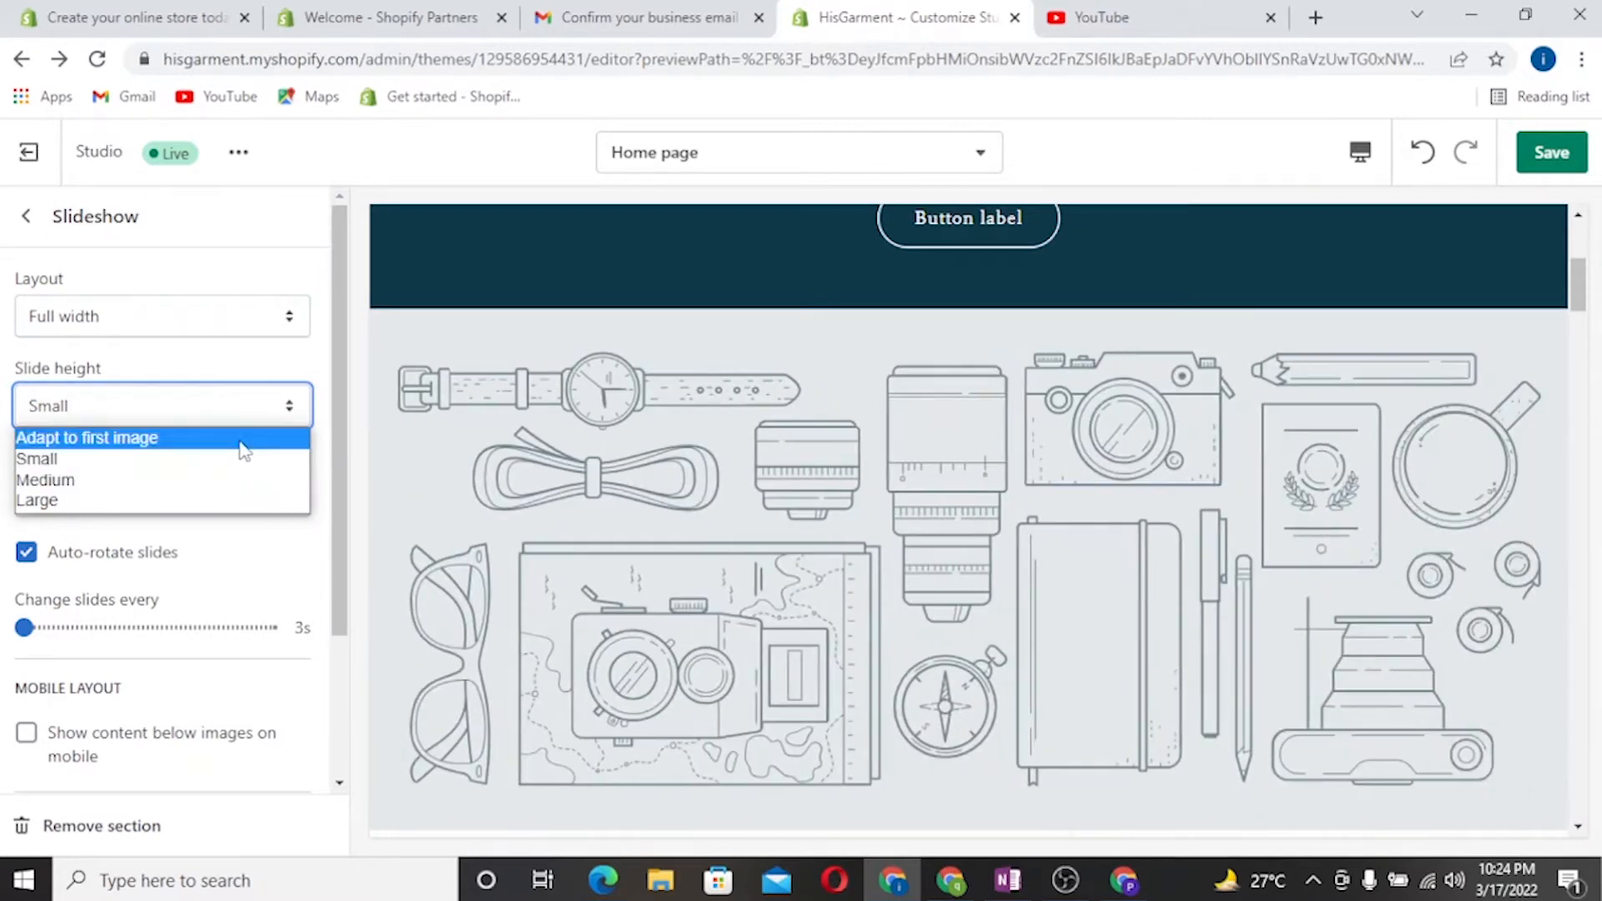
left_click(244, 439)
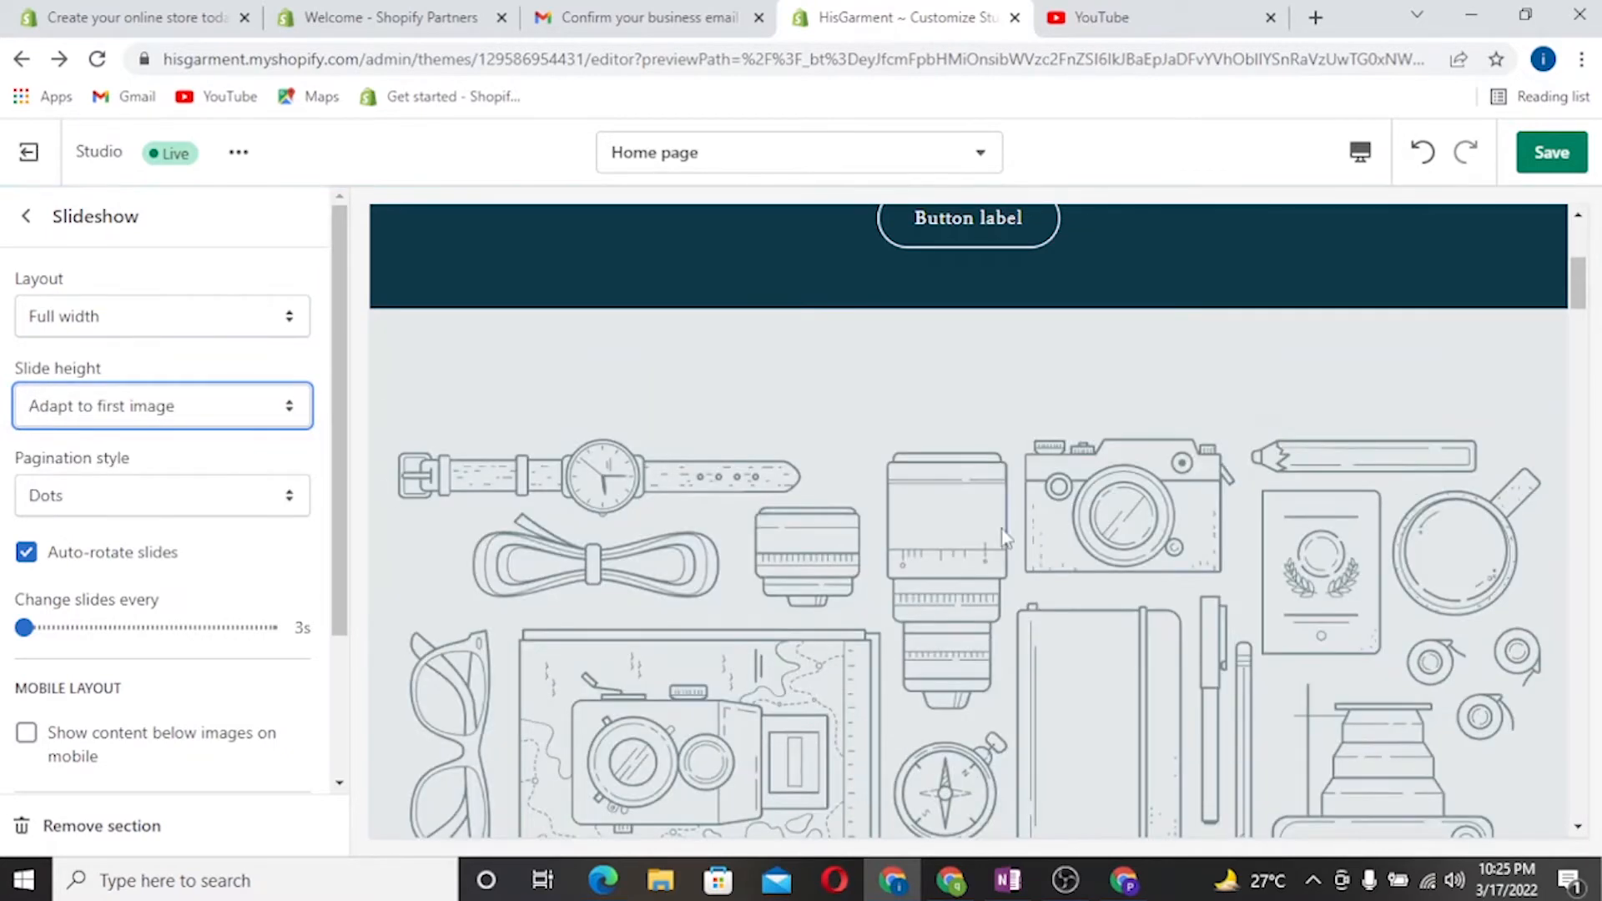
scroll(826, 526, "down", 5)
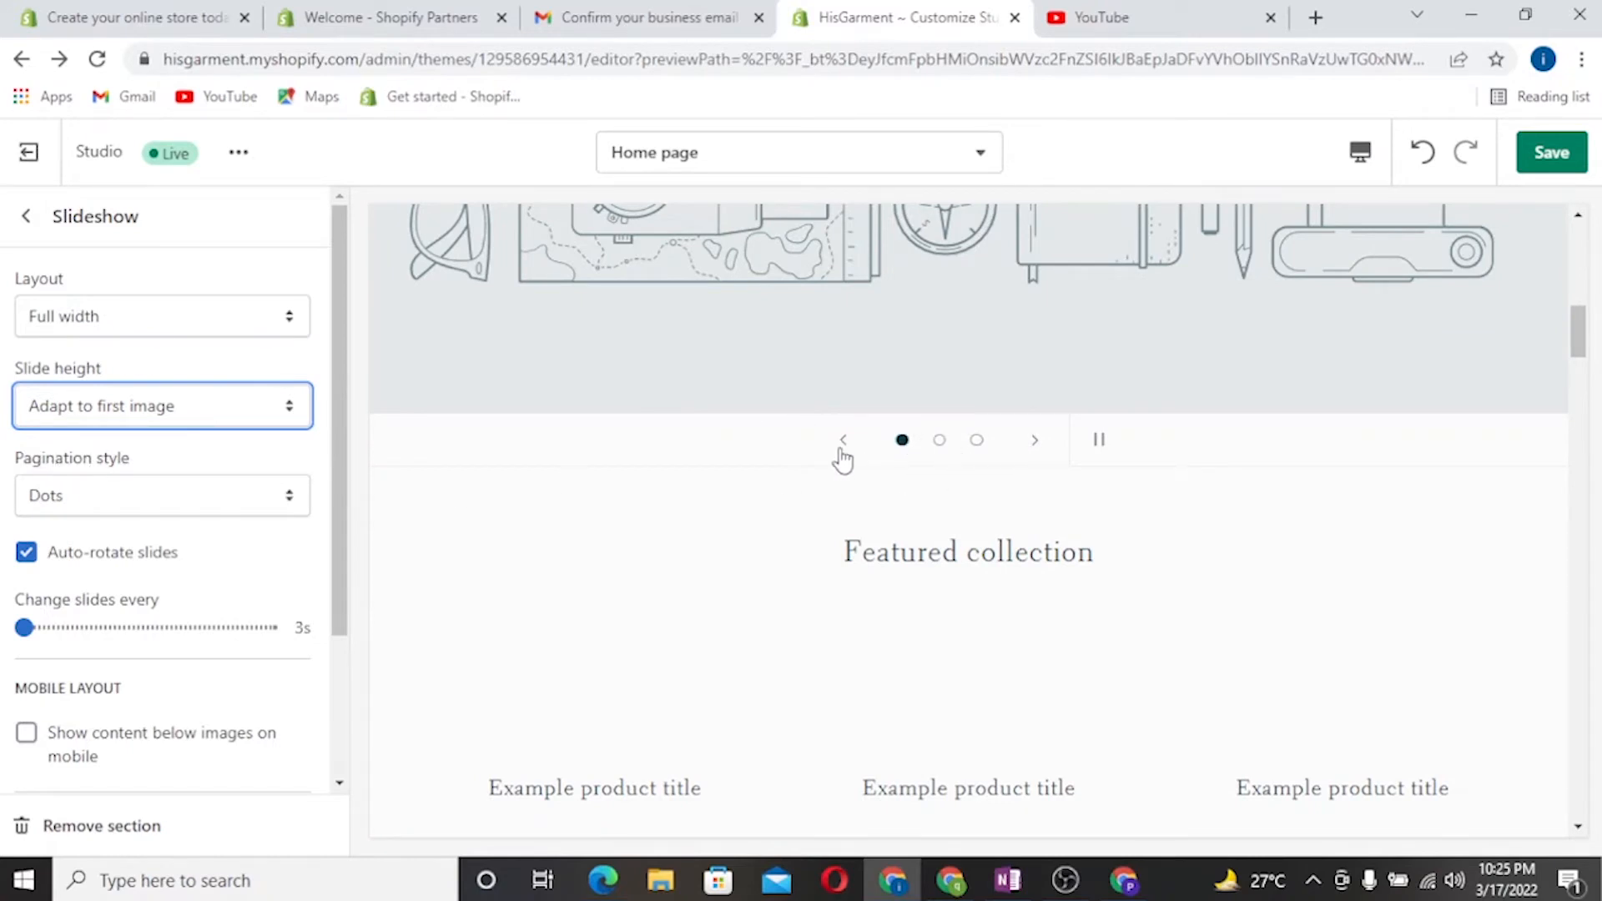
left_click(294, 499)
left_click(239, 554)
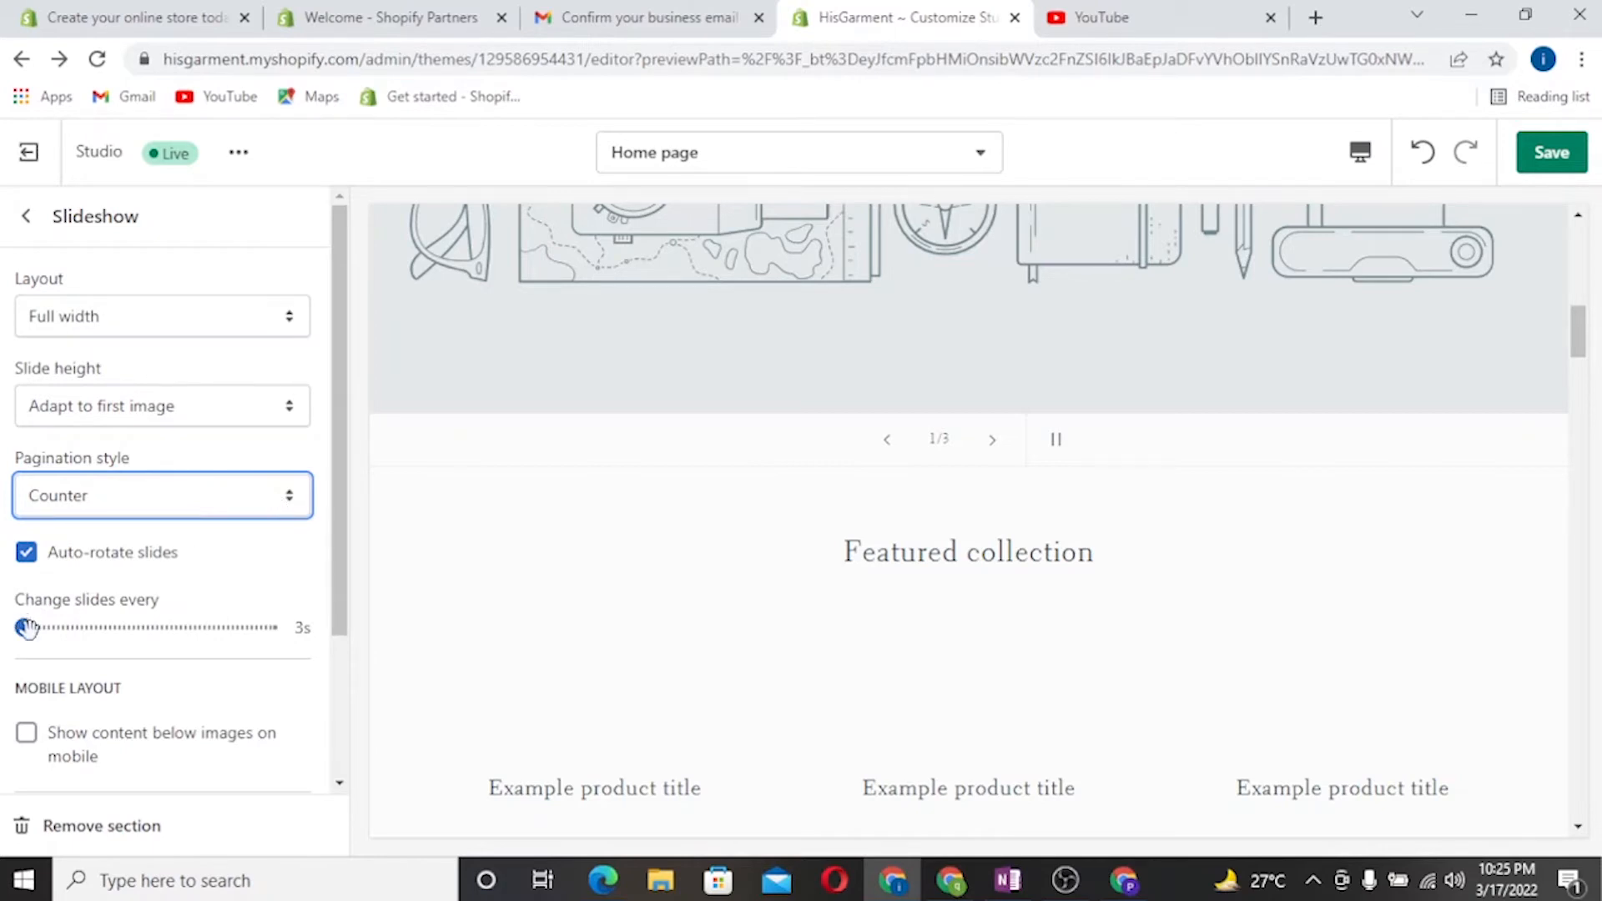
Step: Test the slideshow in the preview with auto-rotate disabled, and re-enable auto-rotating slides
left_click_drag(27, 627, 4, 668)
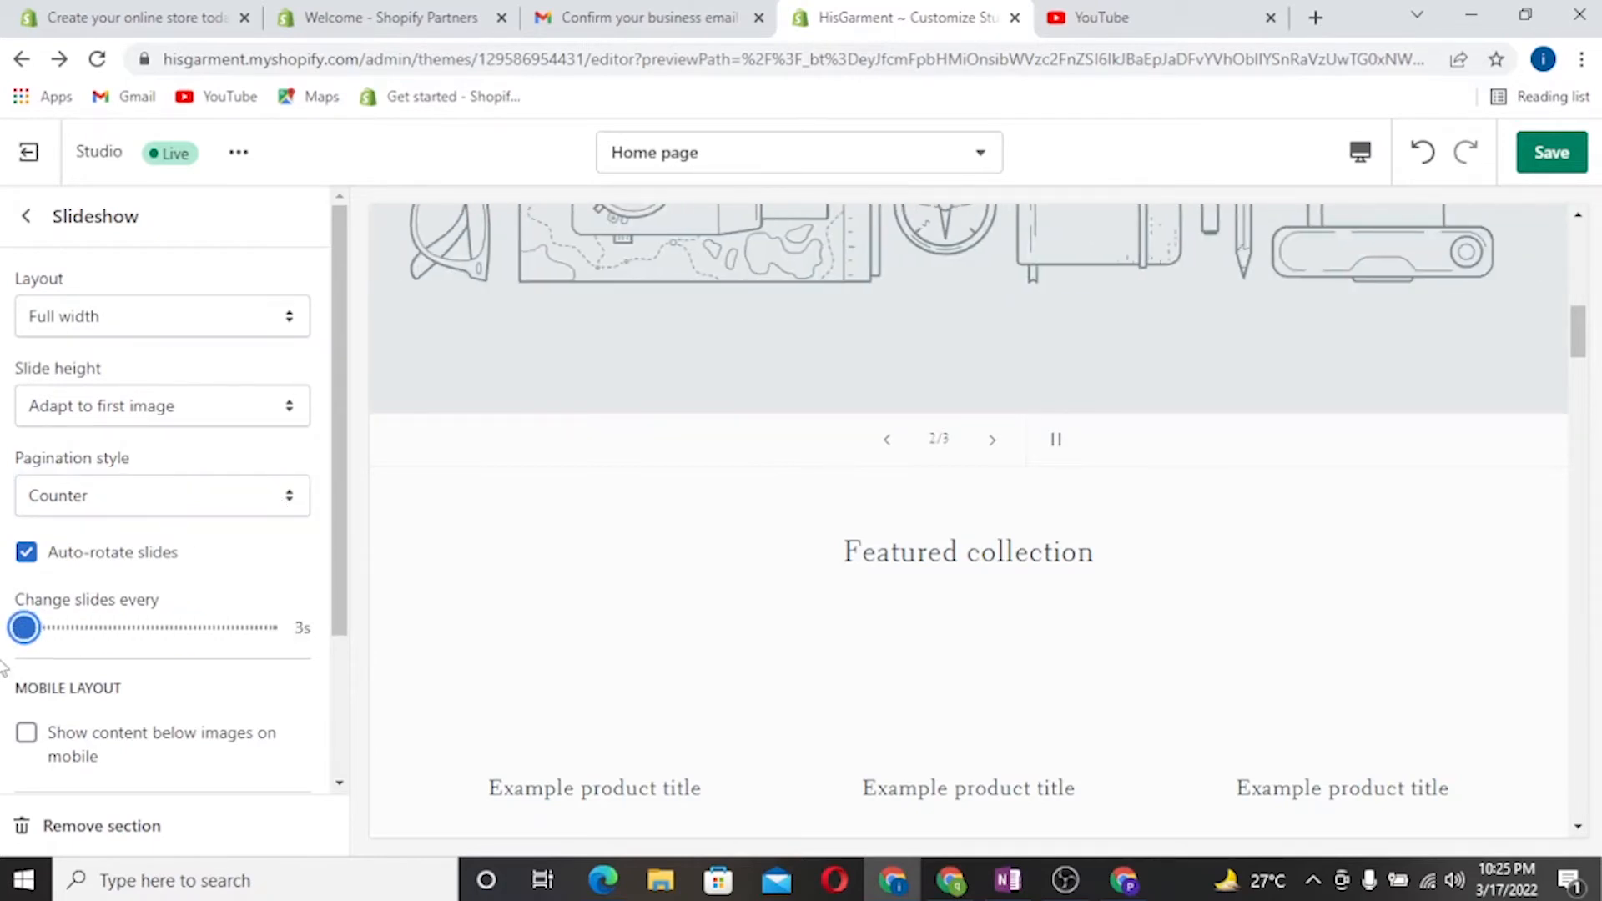
left_click(26, 552)
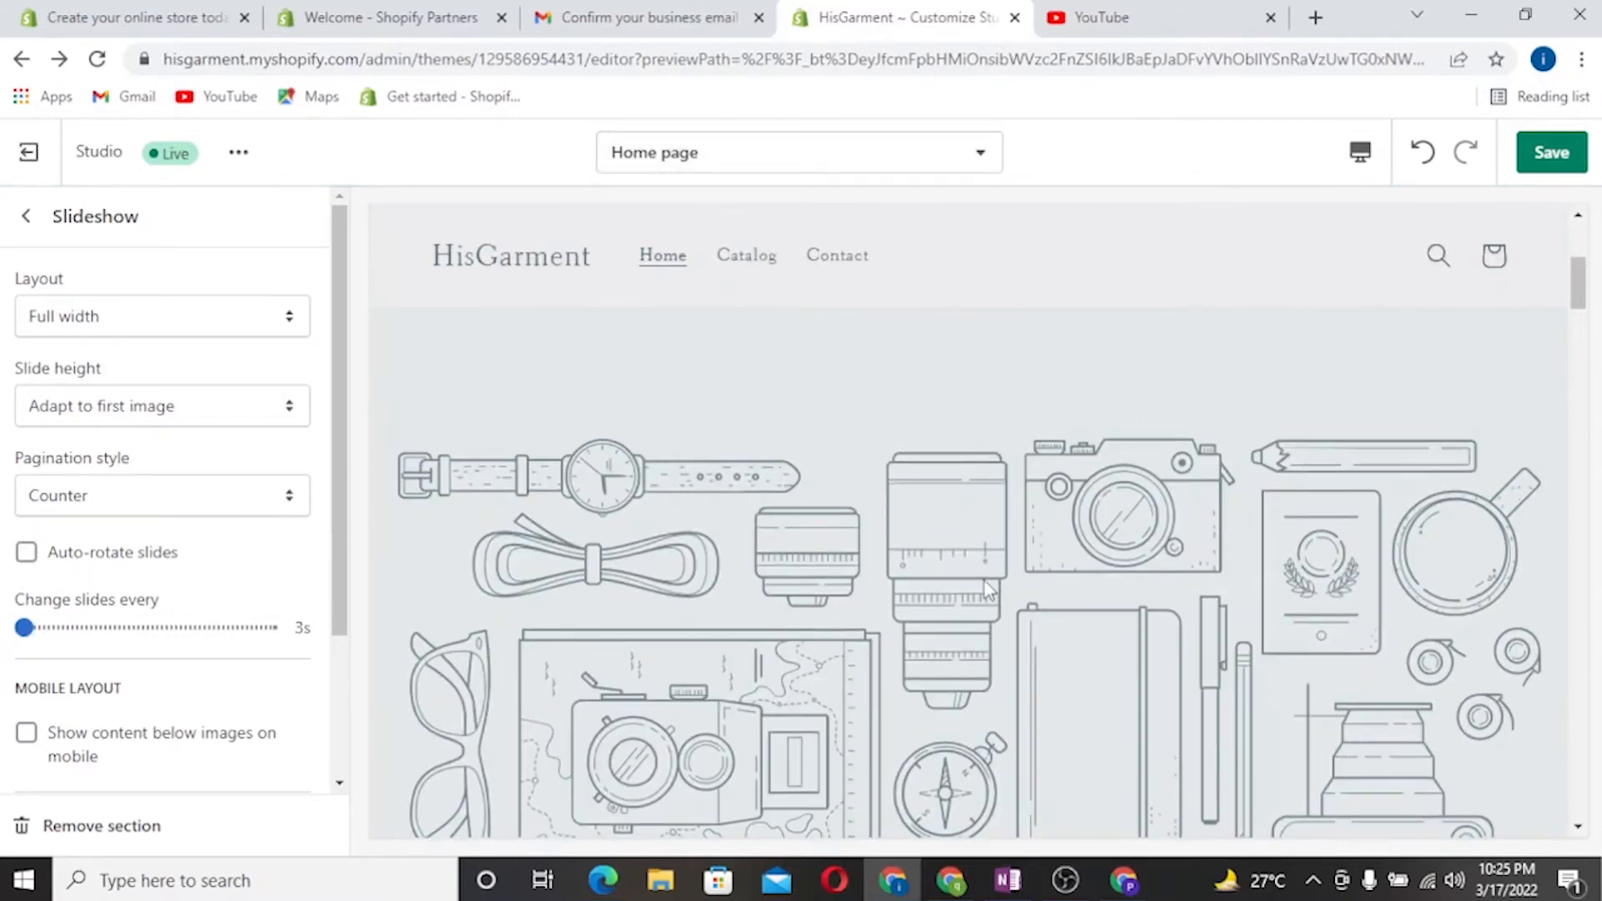
scroll(1001, 597, "down", 5)
left_click(1022, 559)
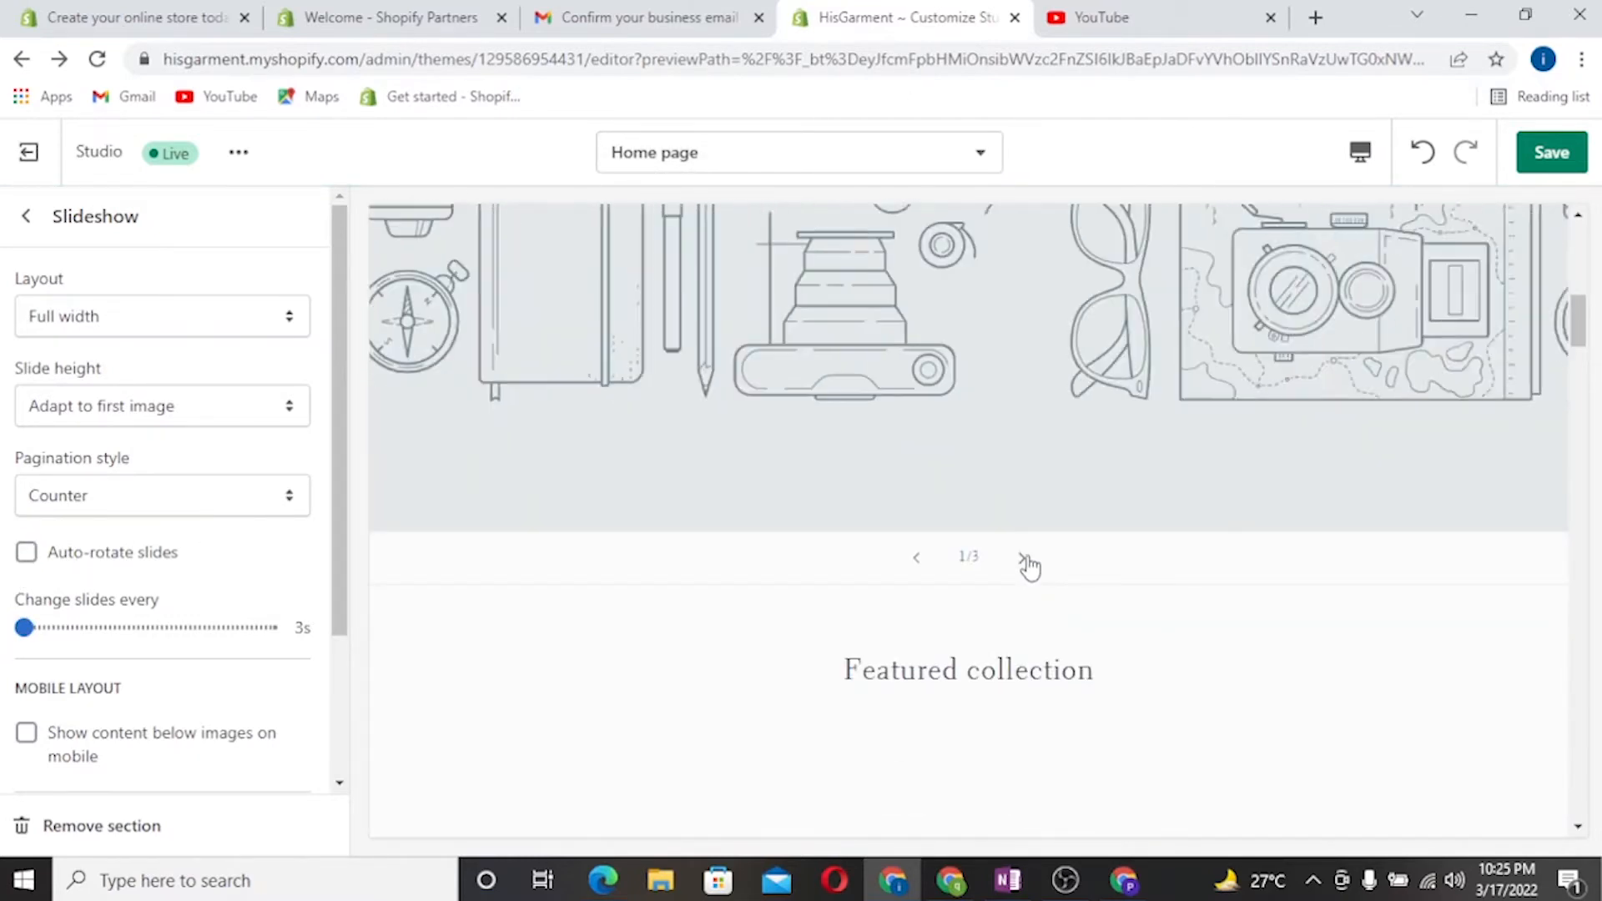
left_click(27, 552)
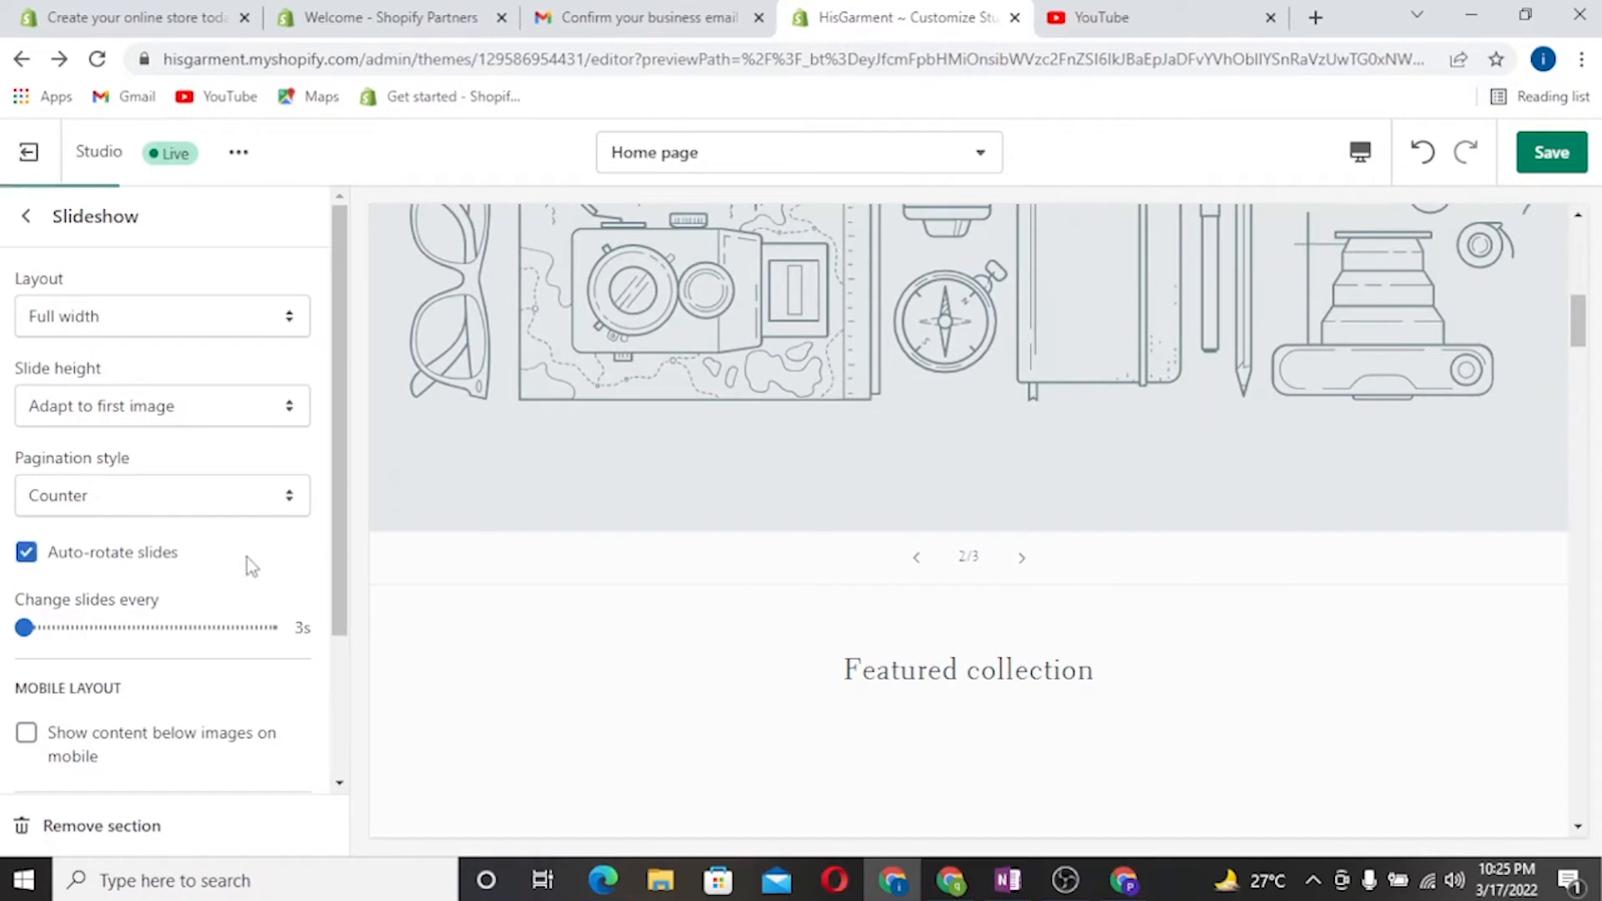
Step: Enable showing the slideshow's content below images on mobile and return to the section list
scroll(248, 559, "down", 1)
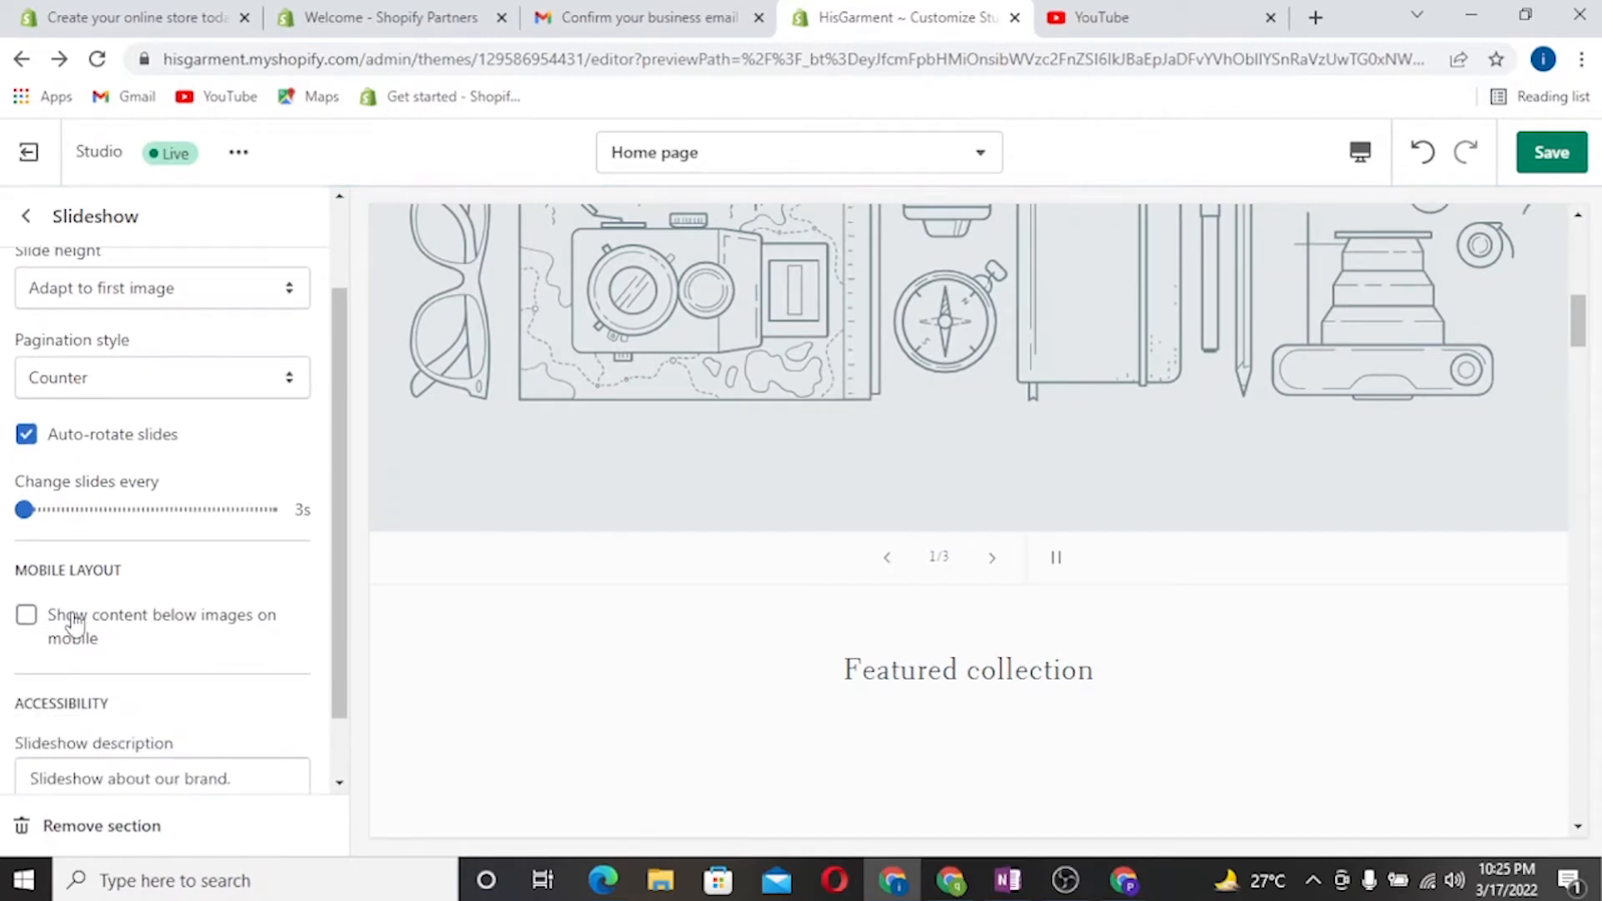
left_click(31, 624)
scroll(91, 660, "down", 1)
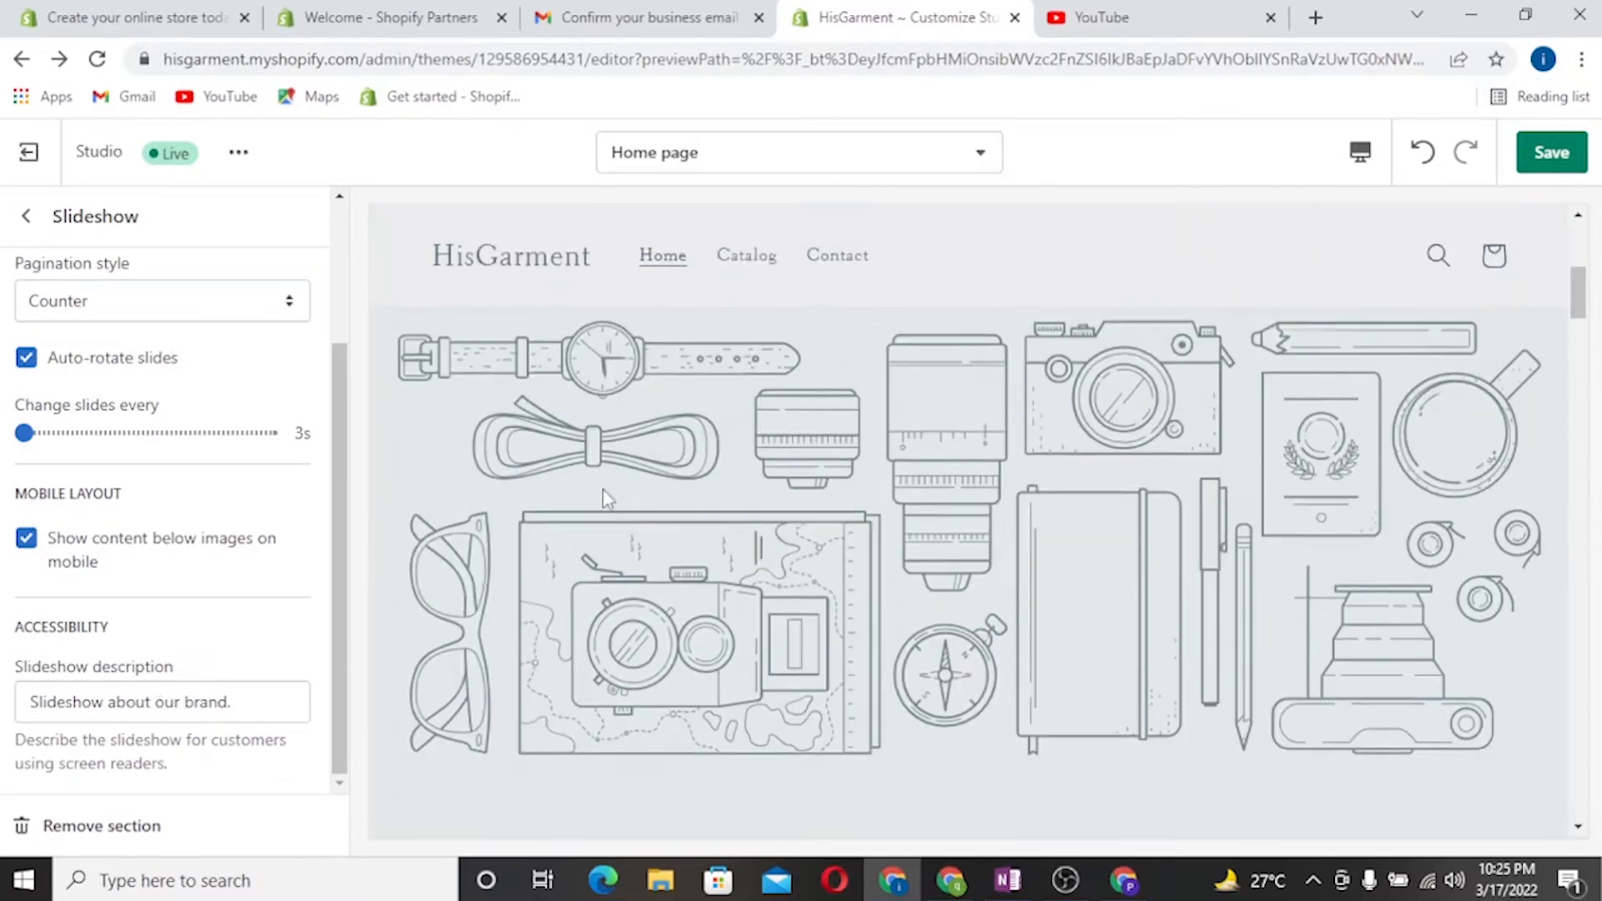
left_click(196, 705)
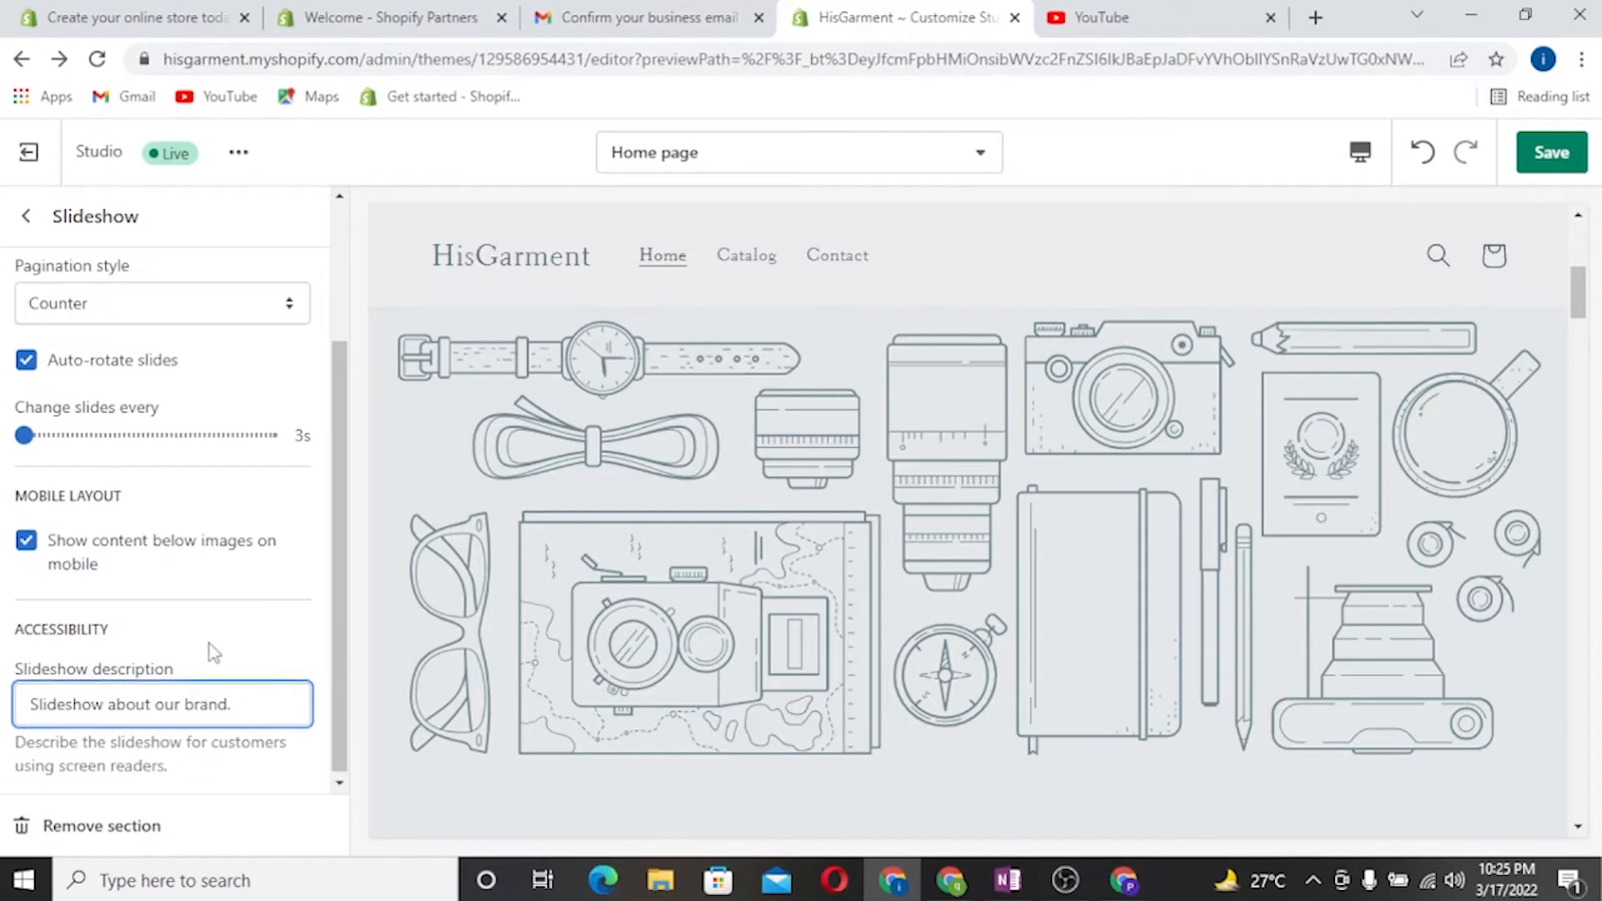
scroll(208, 647, "up", 3)
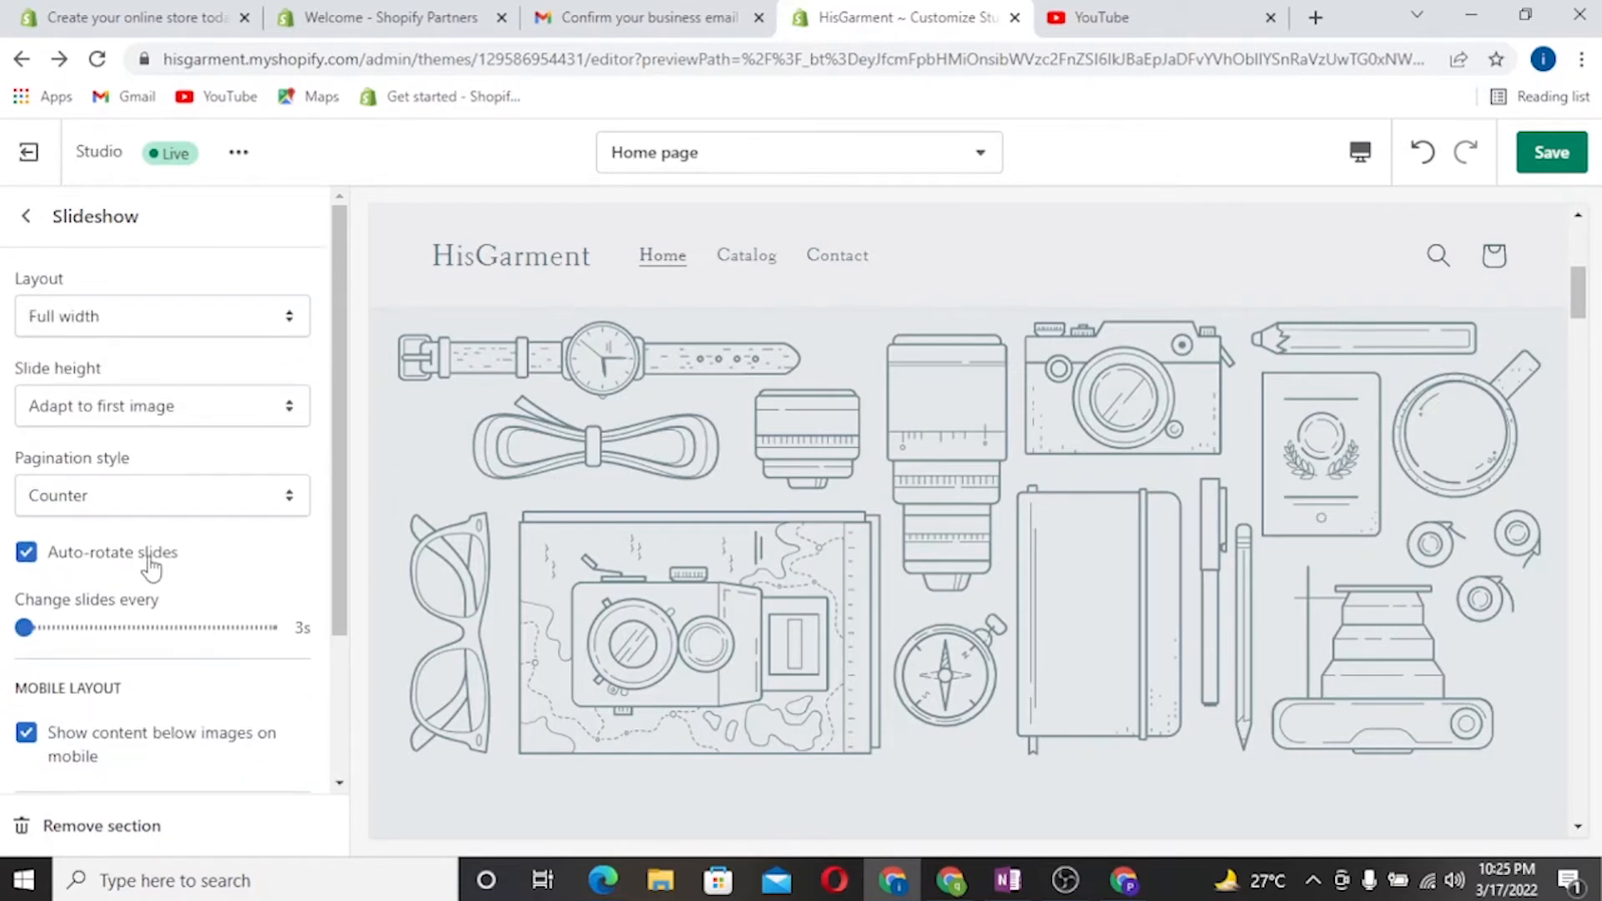
left_click(26, 215)
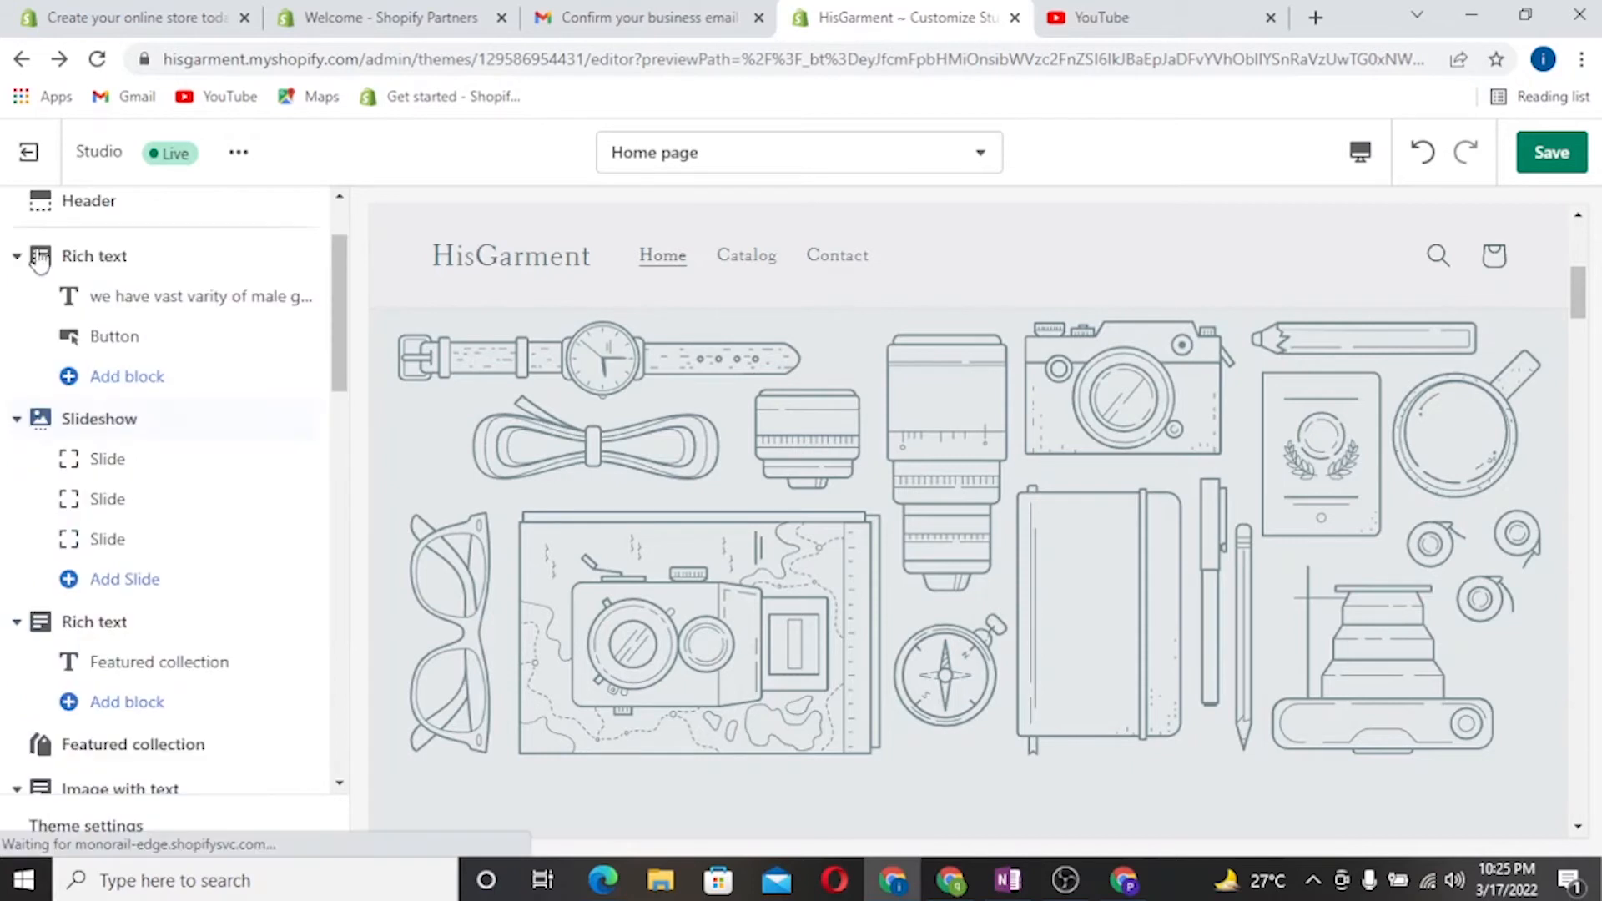
Step: Open the image selection for the first slide and browse to the Men's Fashion collection of free images
left_click(88, 458)
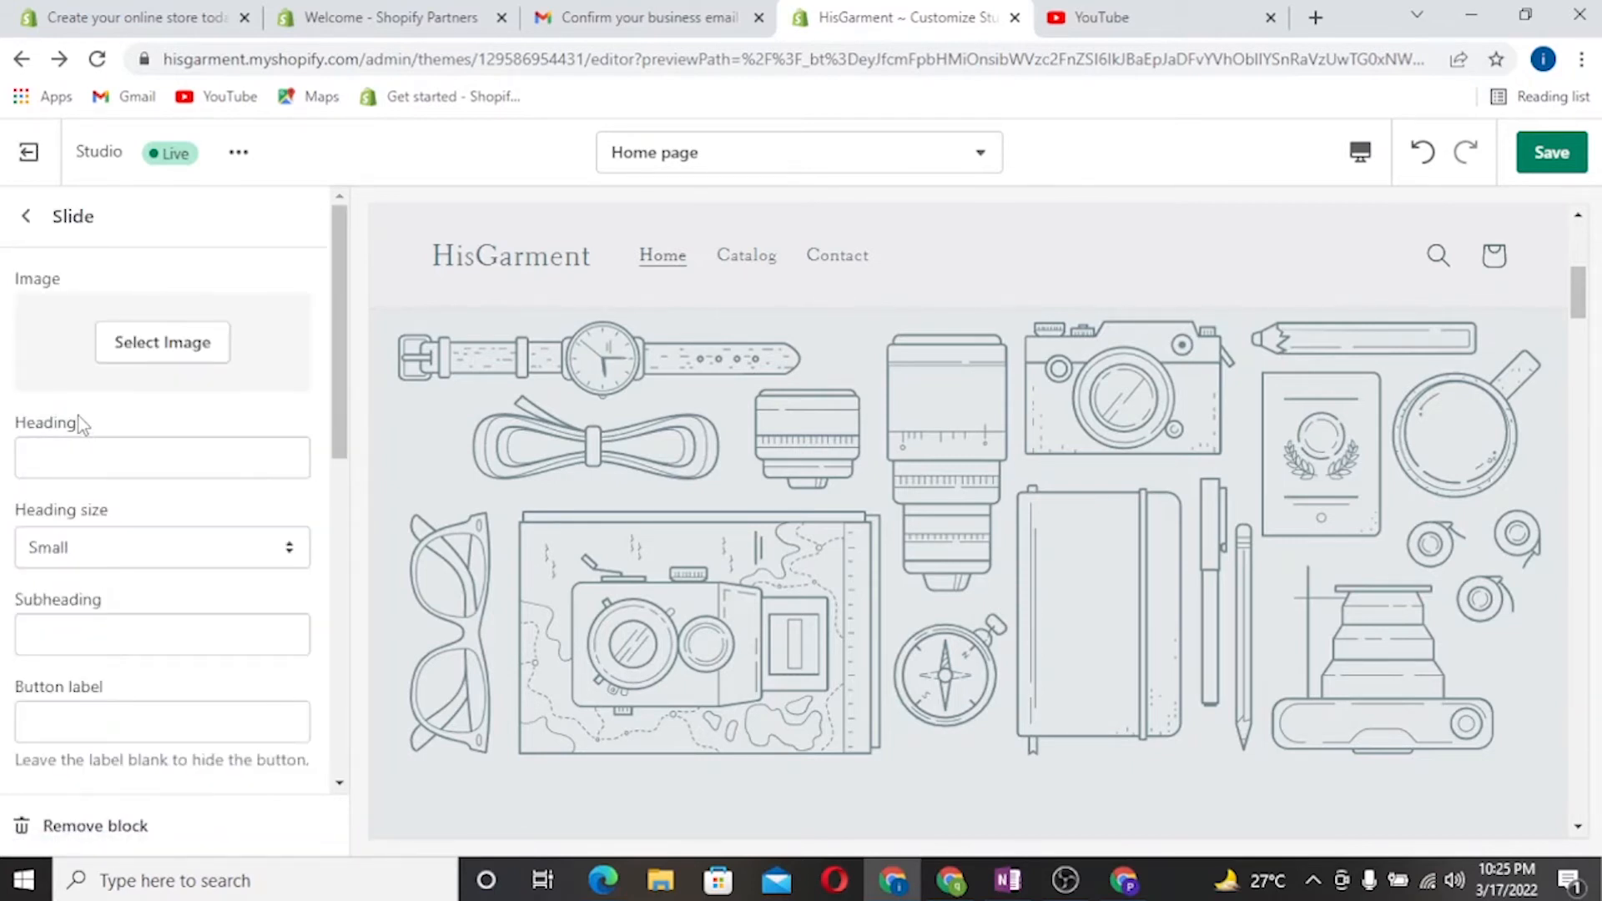
left_click(182, 342)
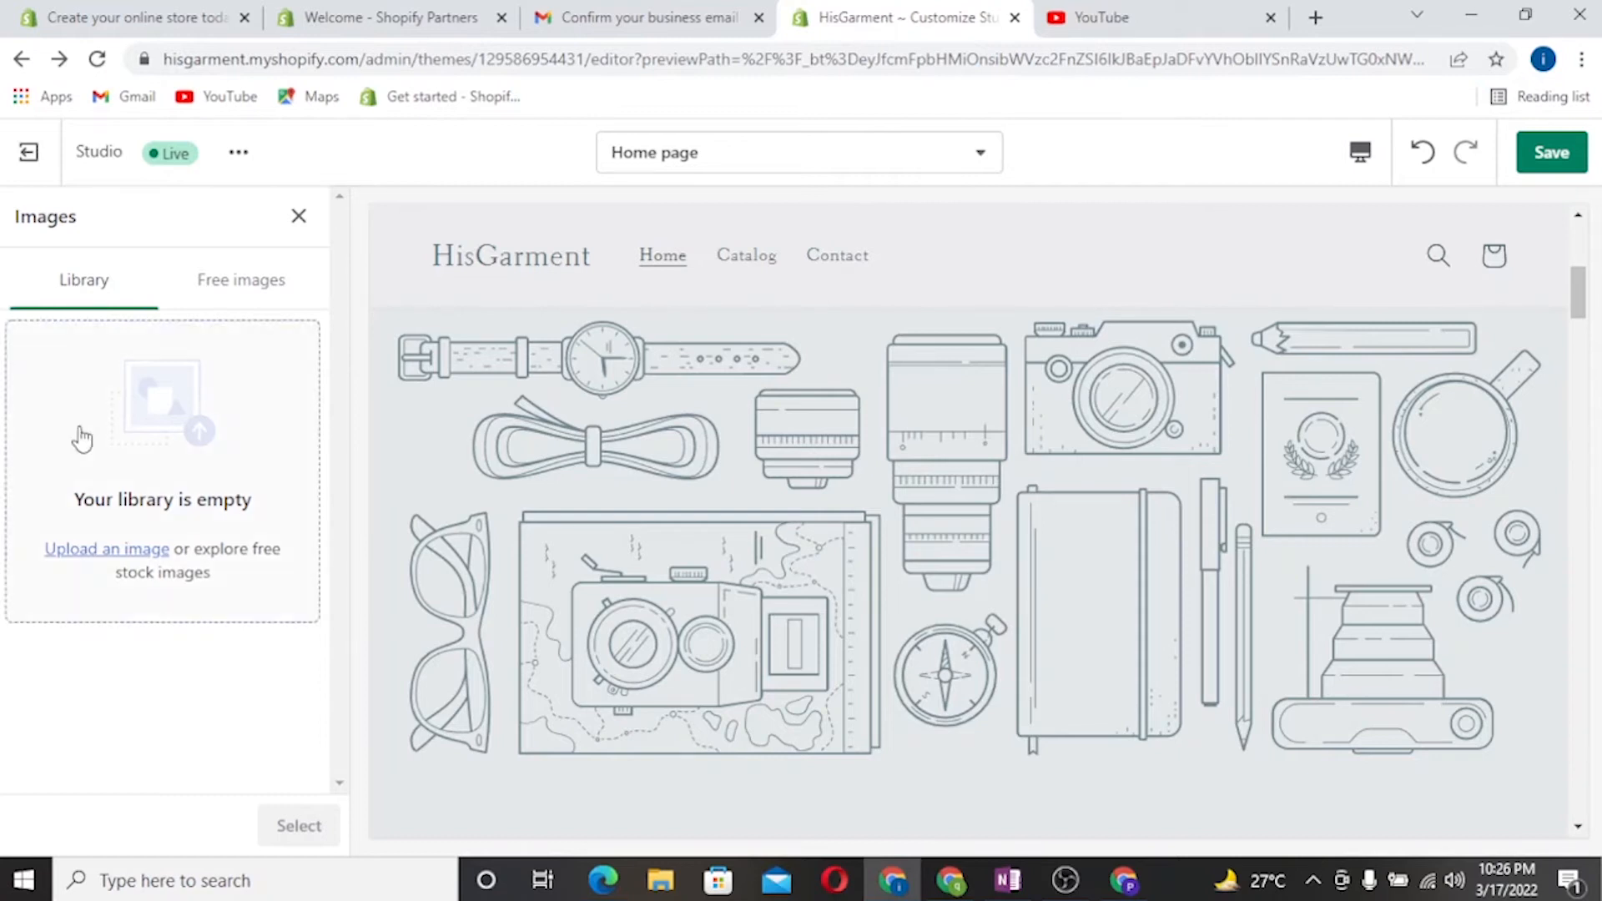
left_click(296, 308)
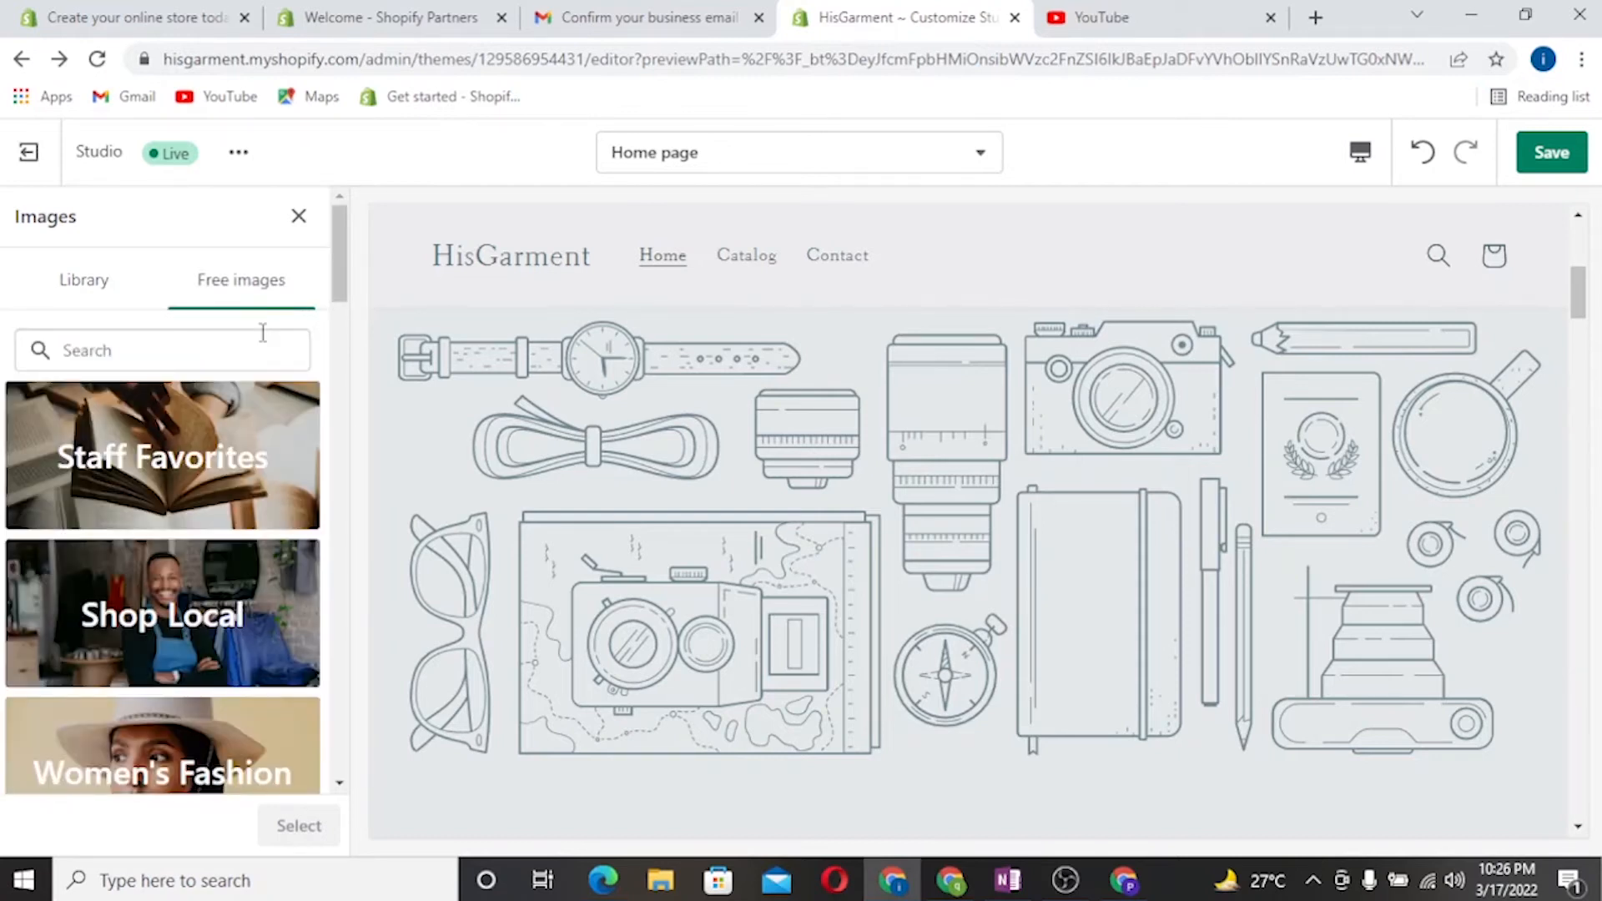
scroll(171, 488, "down", 3)
scroll(171, 488, "down", 3)
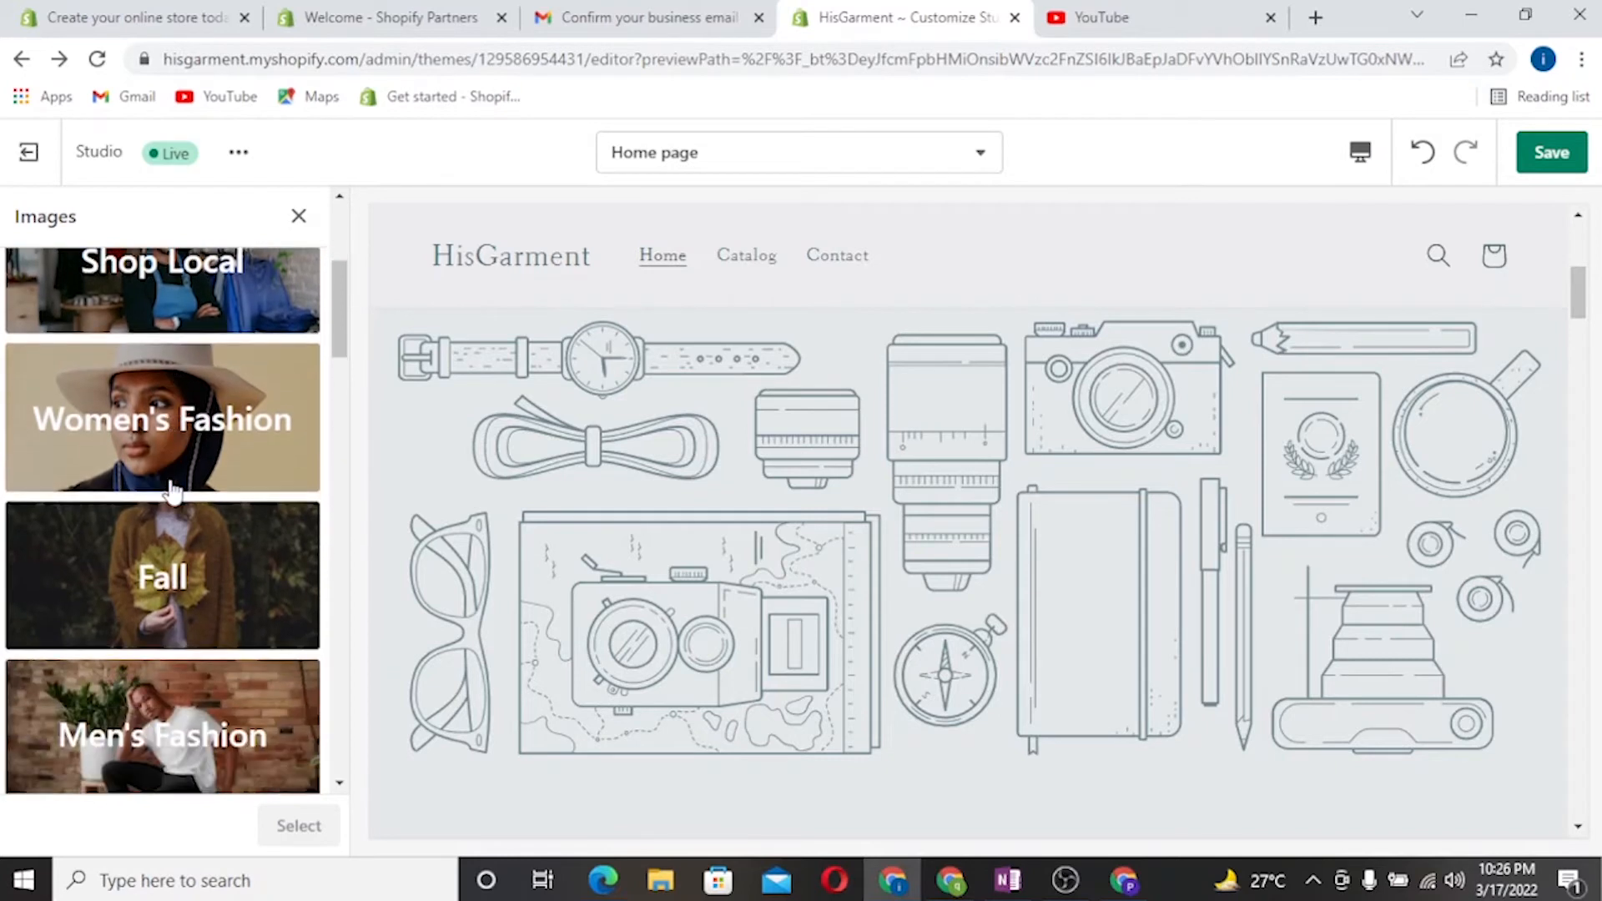
left_click(173, 615)
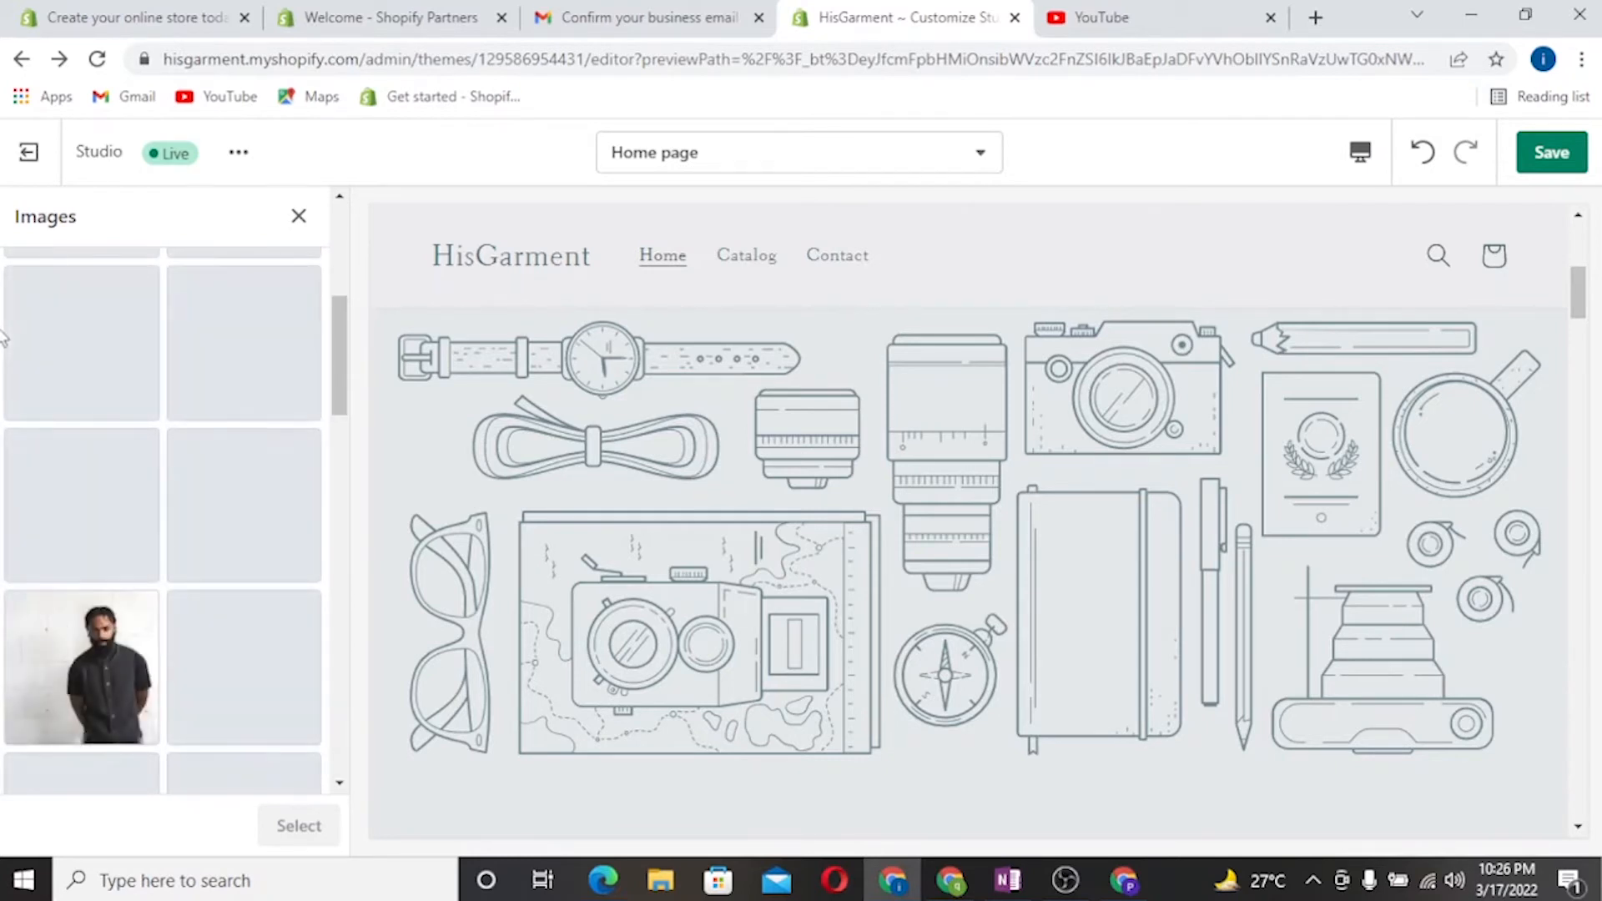
Step: Set the first slide's image to the free photo of the bearded man in sunglasses, blue suit and bow tie
scroll(125, 590, "down", 10)
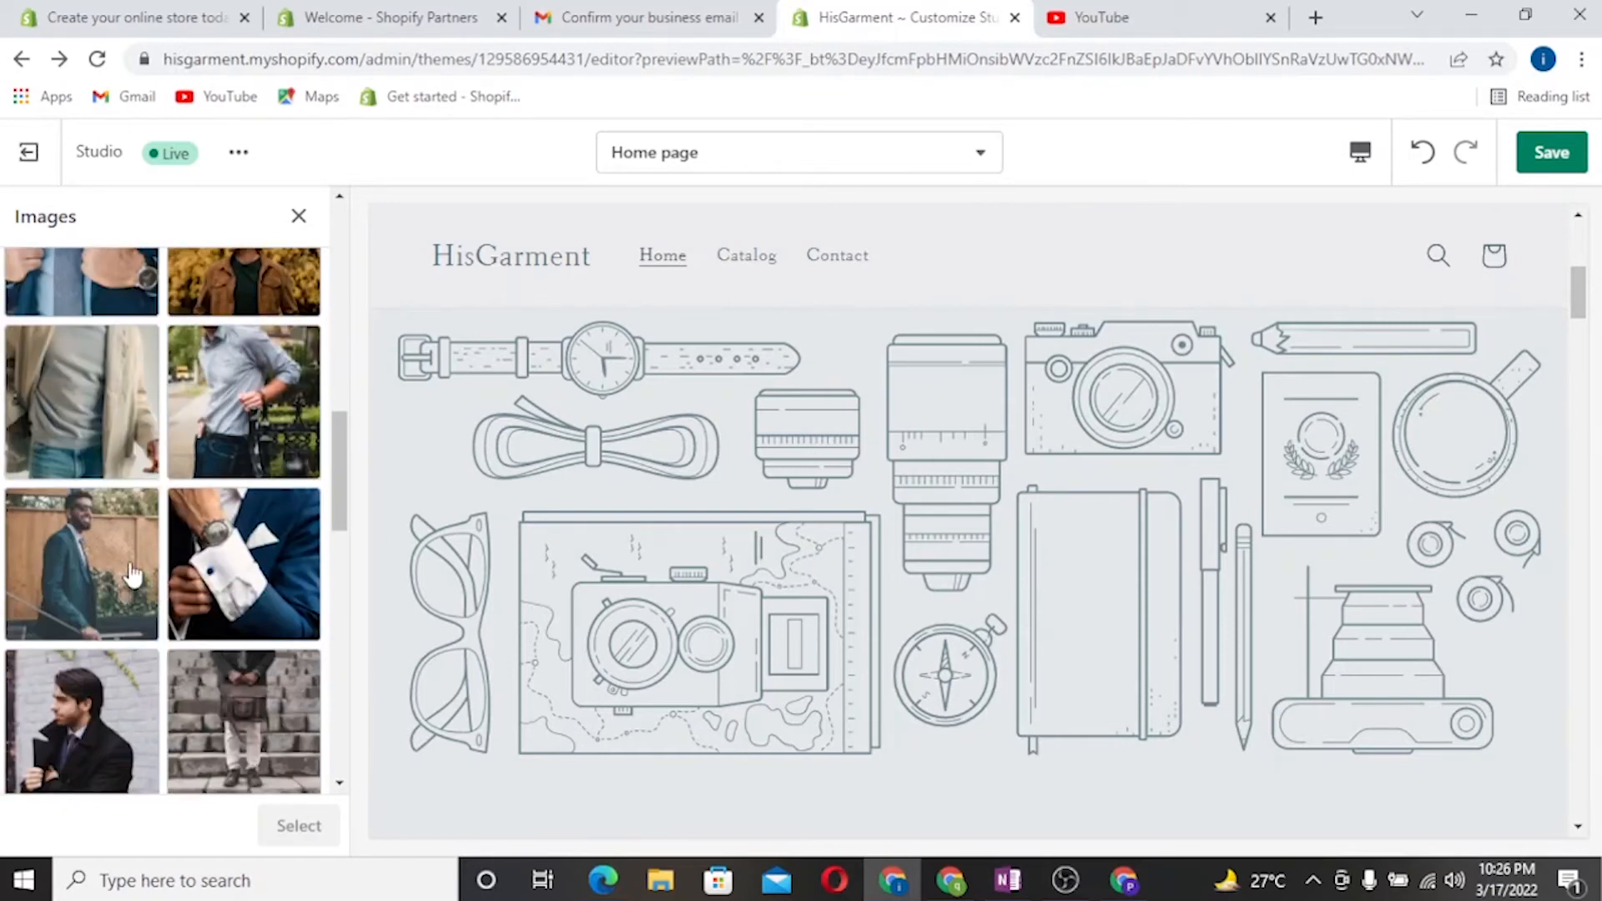
scroll(132, 574, "down", 3)
scroll(215, 570, "down", 3)
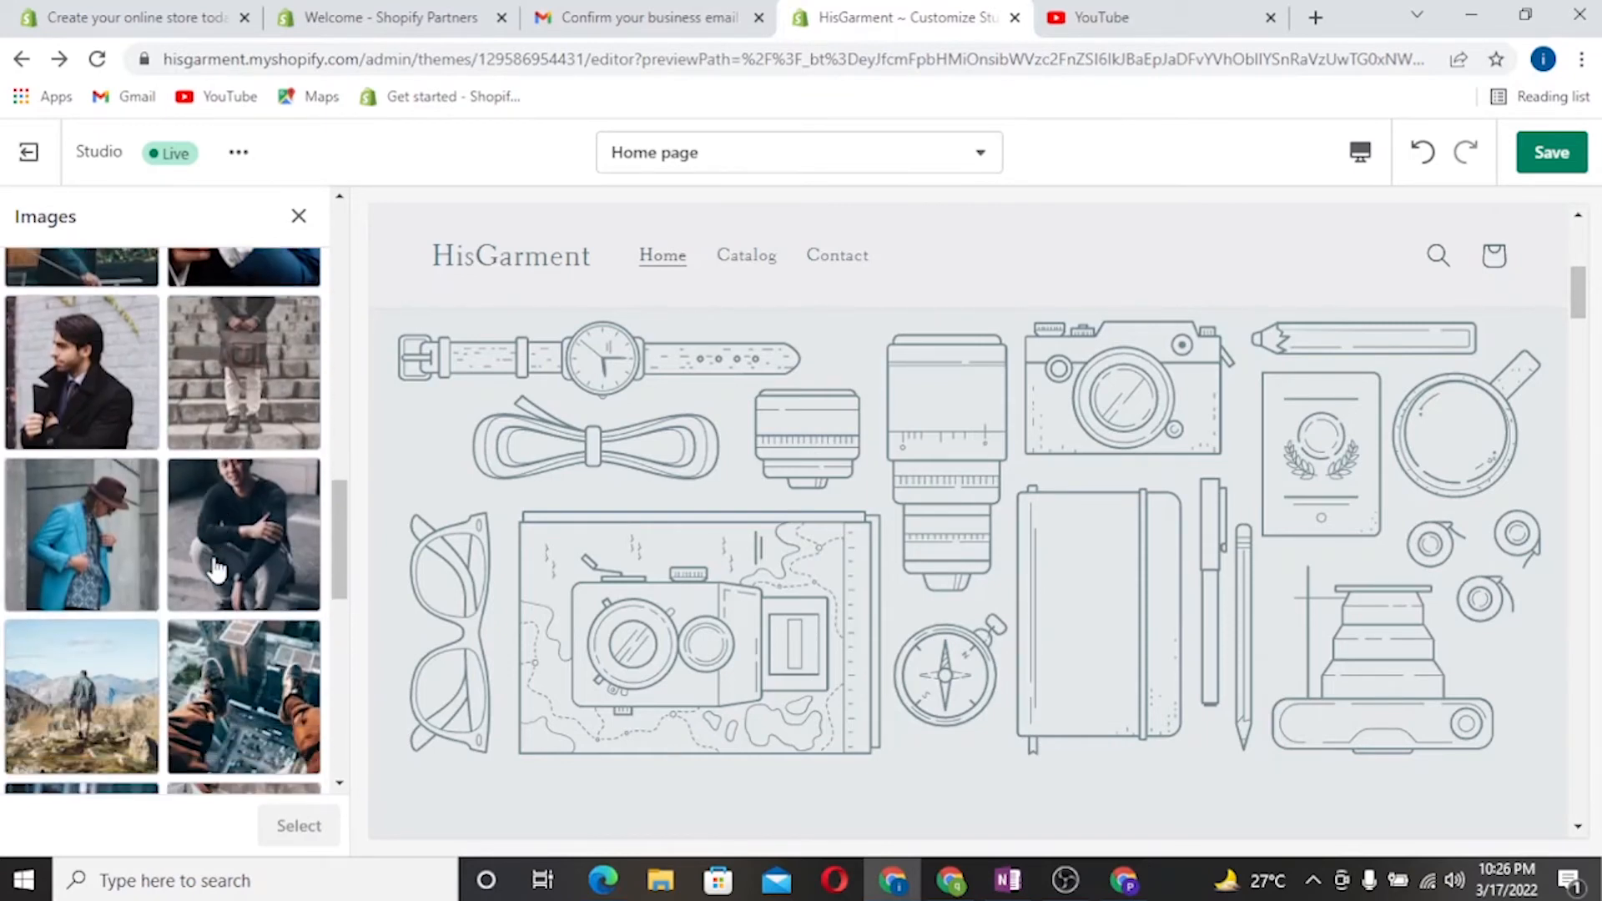
scroll(216, 570, "down", 3)
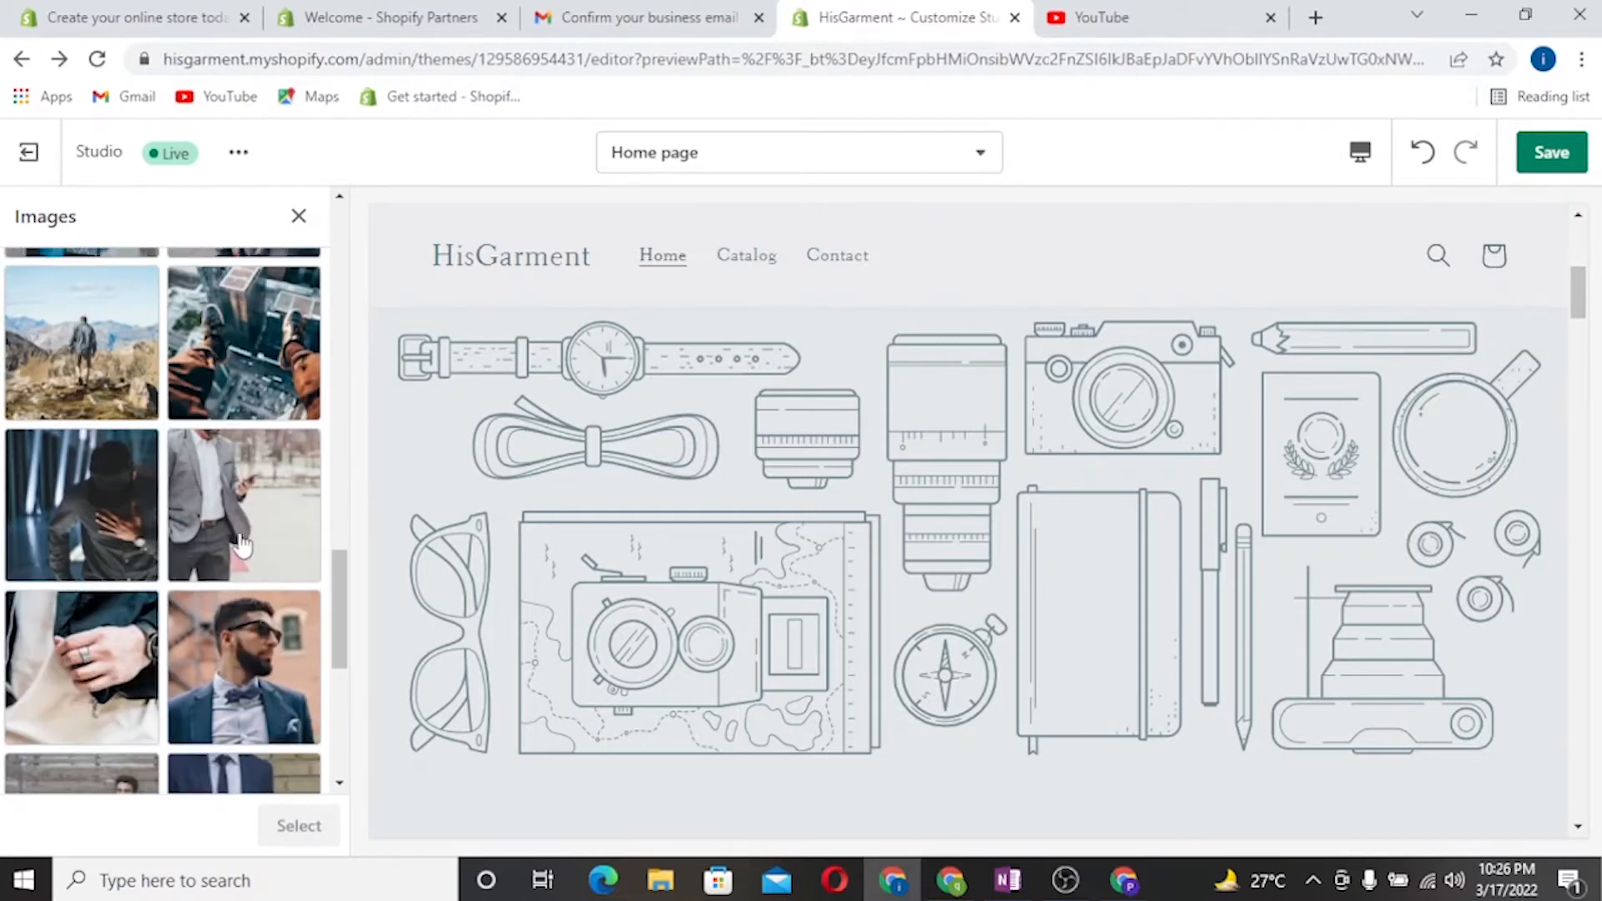
left_click(244, 643)
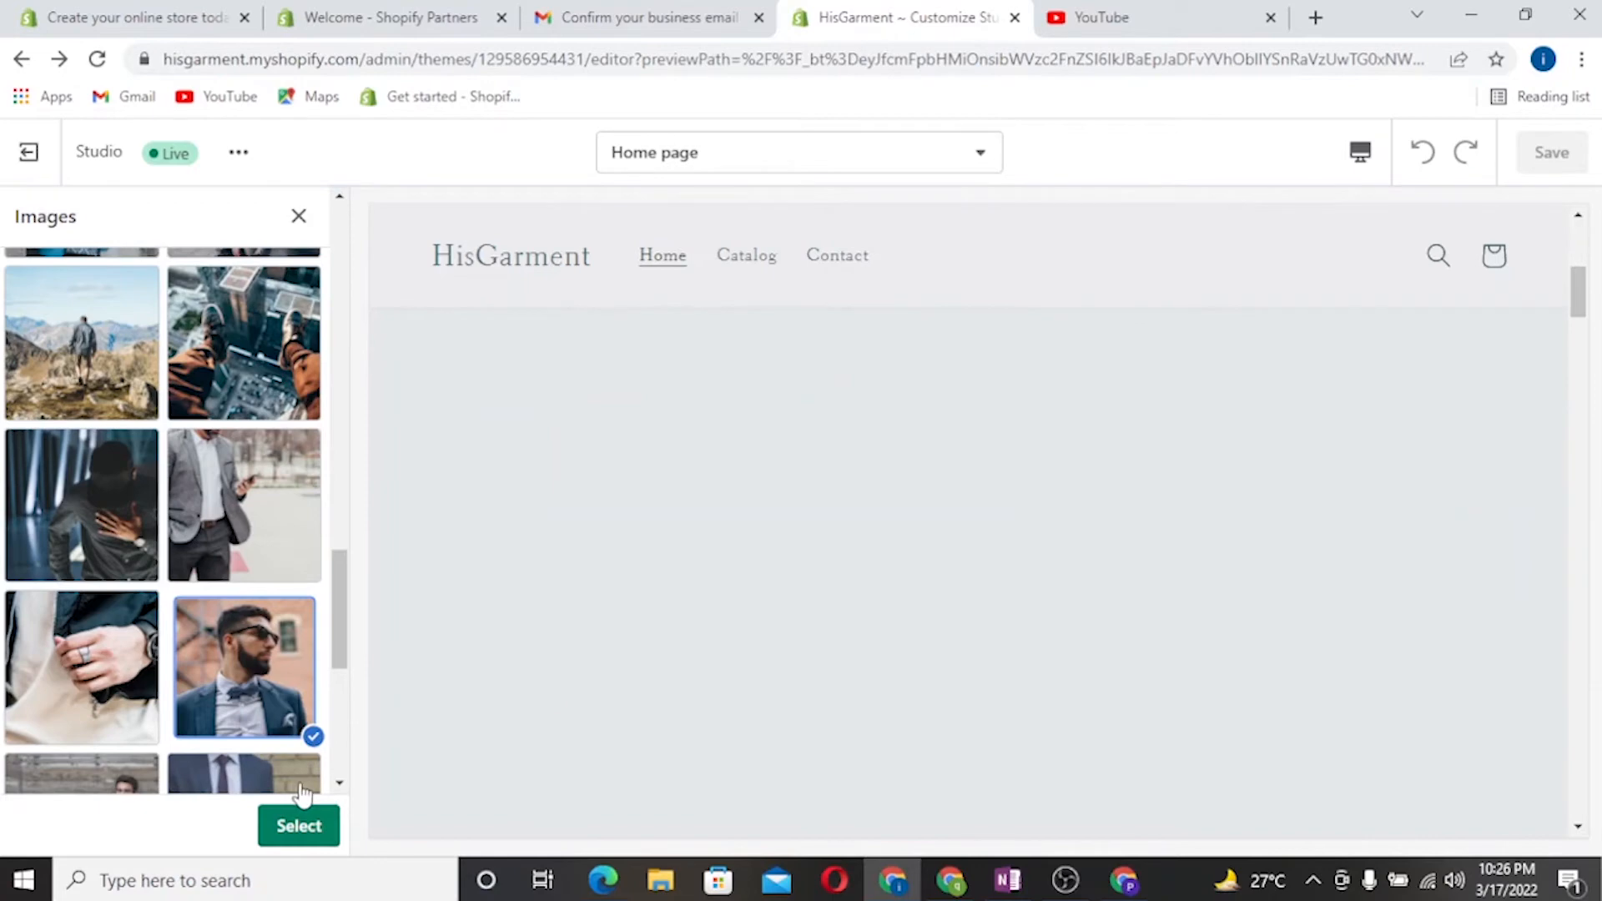
scroll(1295, 574, "down", 5)
scroll(1289, 575, "up", 2)
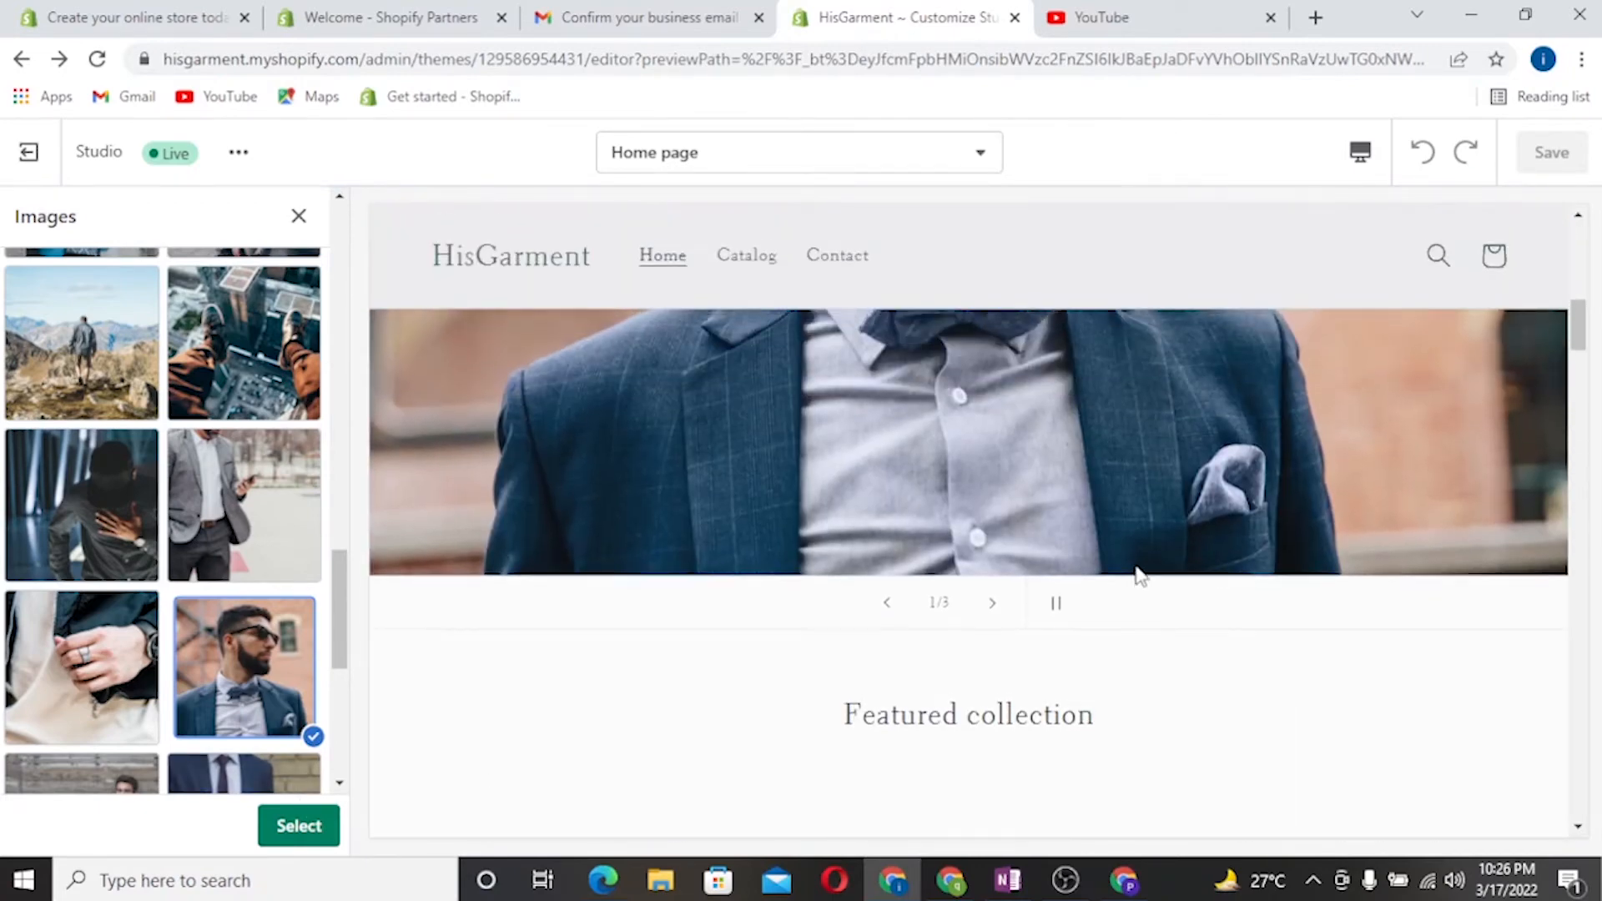
scroll(1140, 584, "up", 6)
scroll(943, 588, "down", 4)
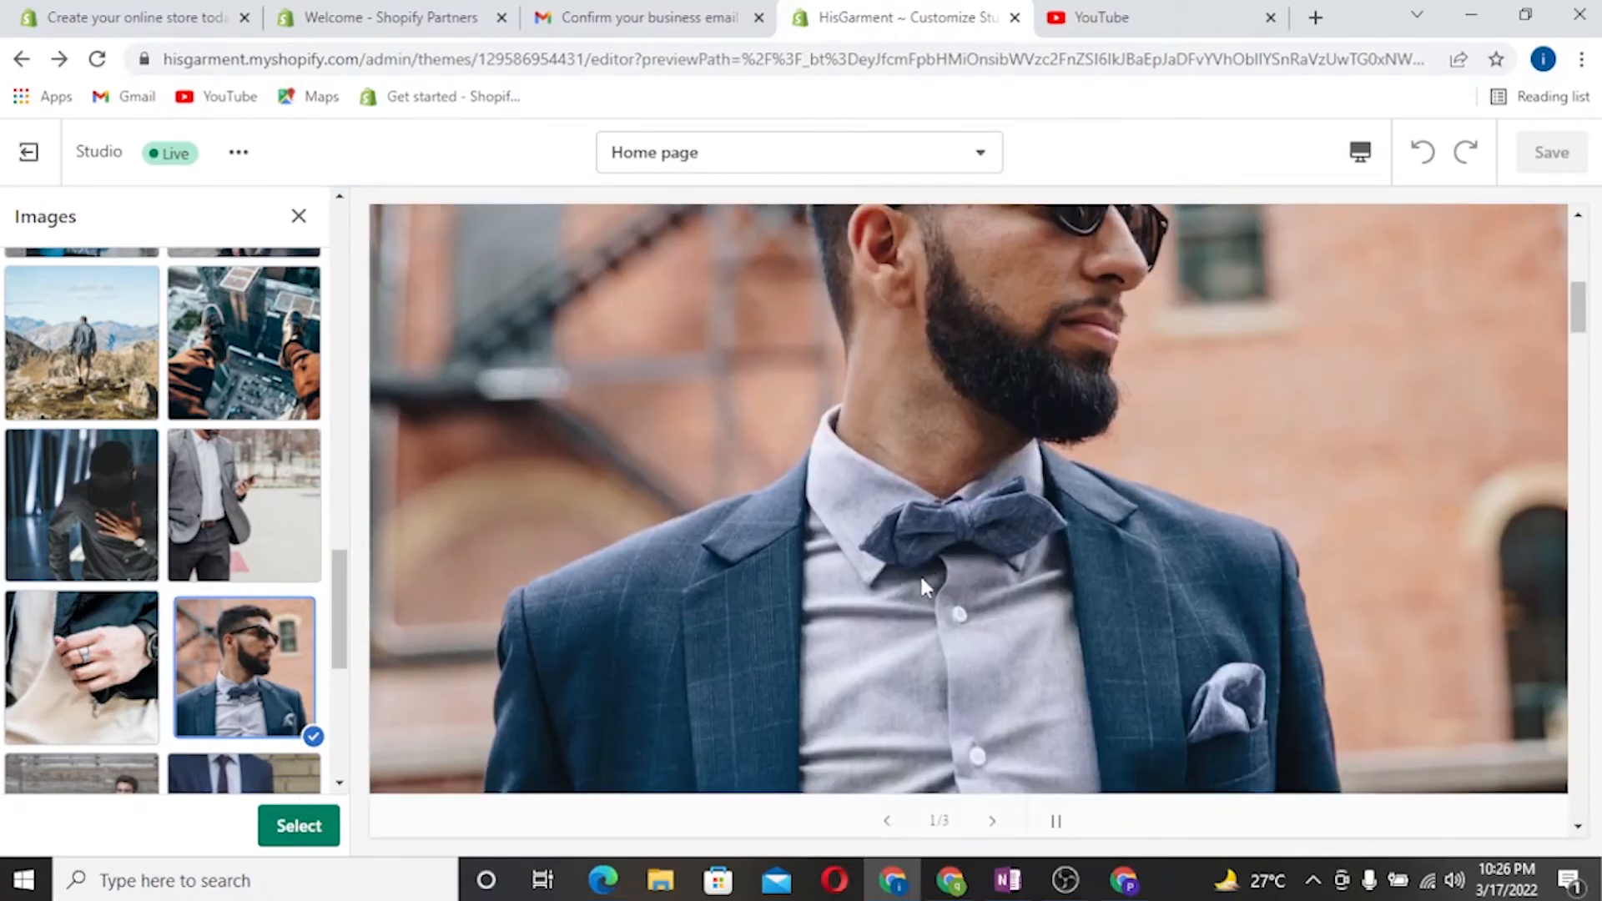
scroll(920, 573, "down", 4)
left_click(300, 826)
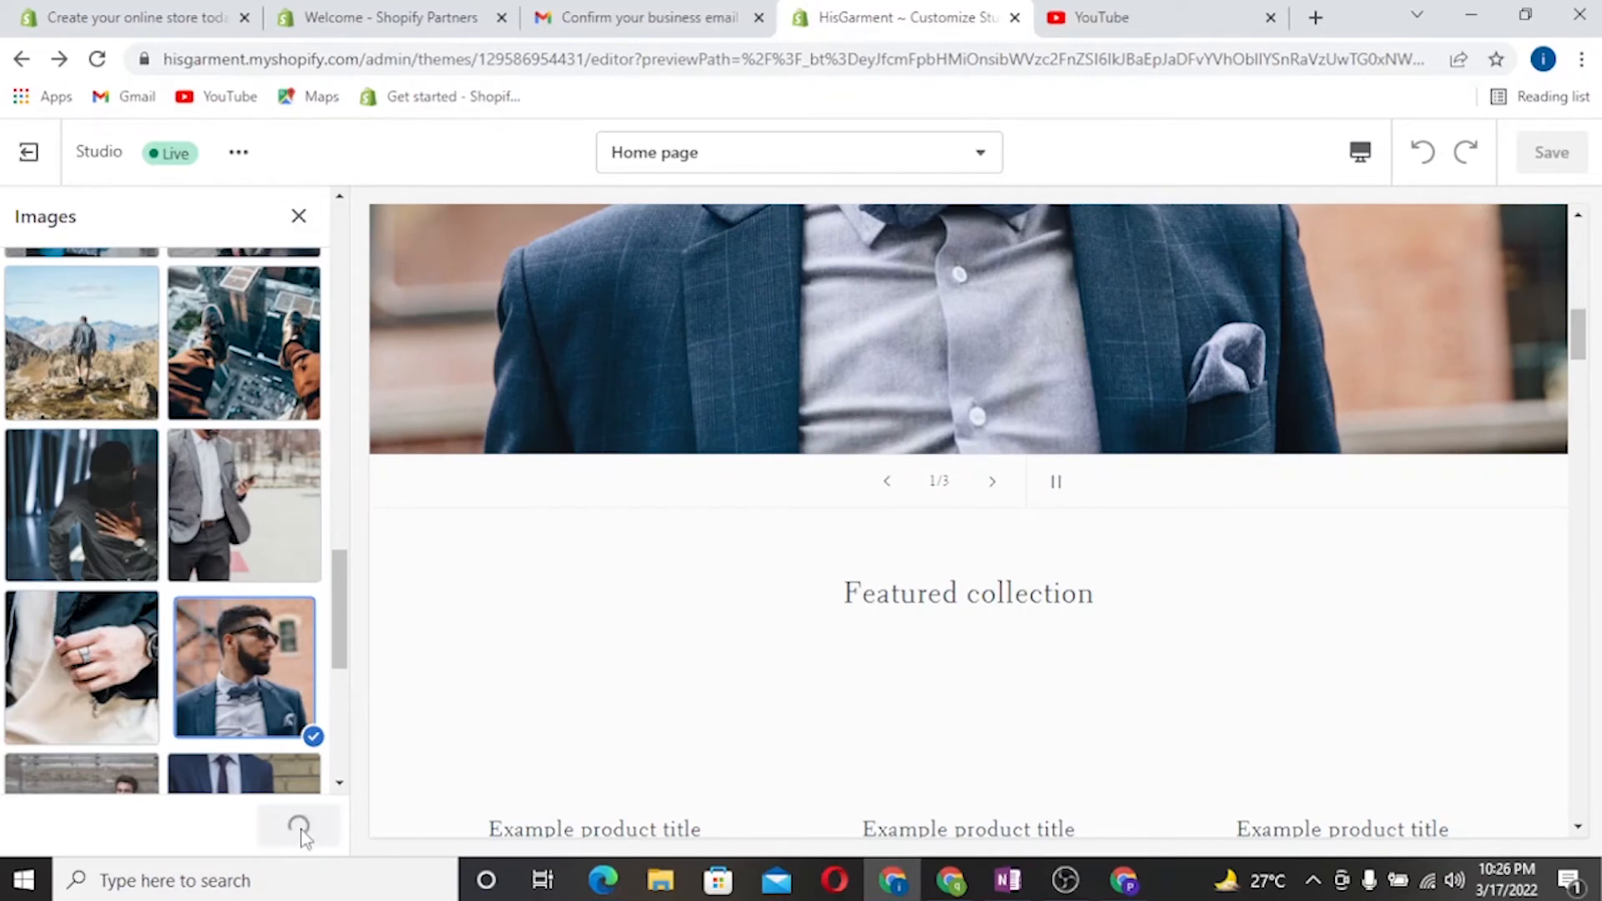
scroll(215, 572, "down", 4)
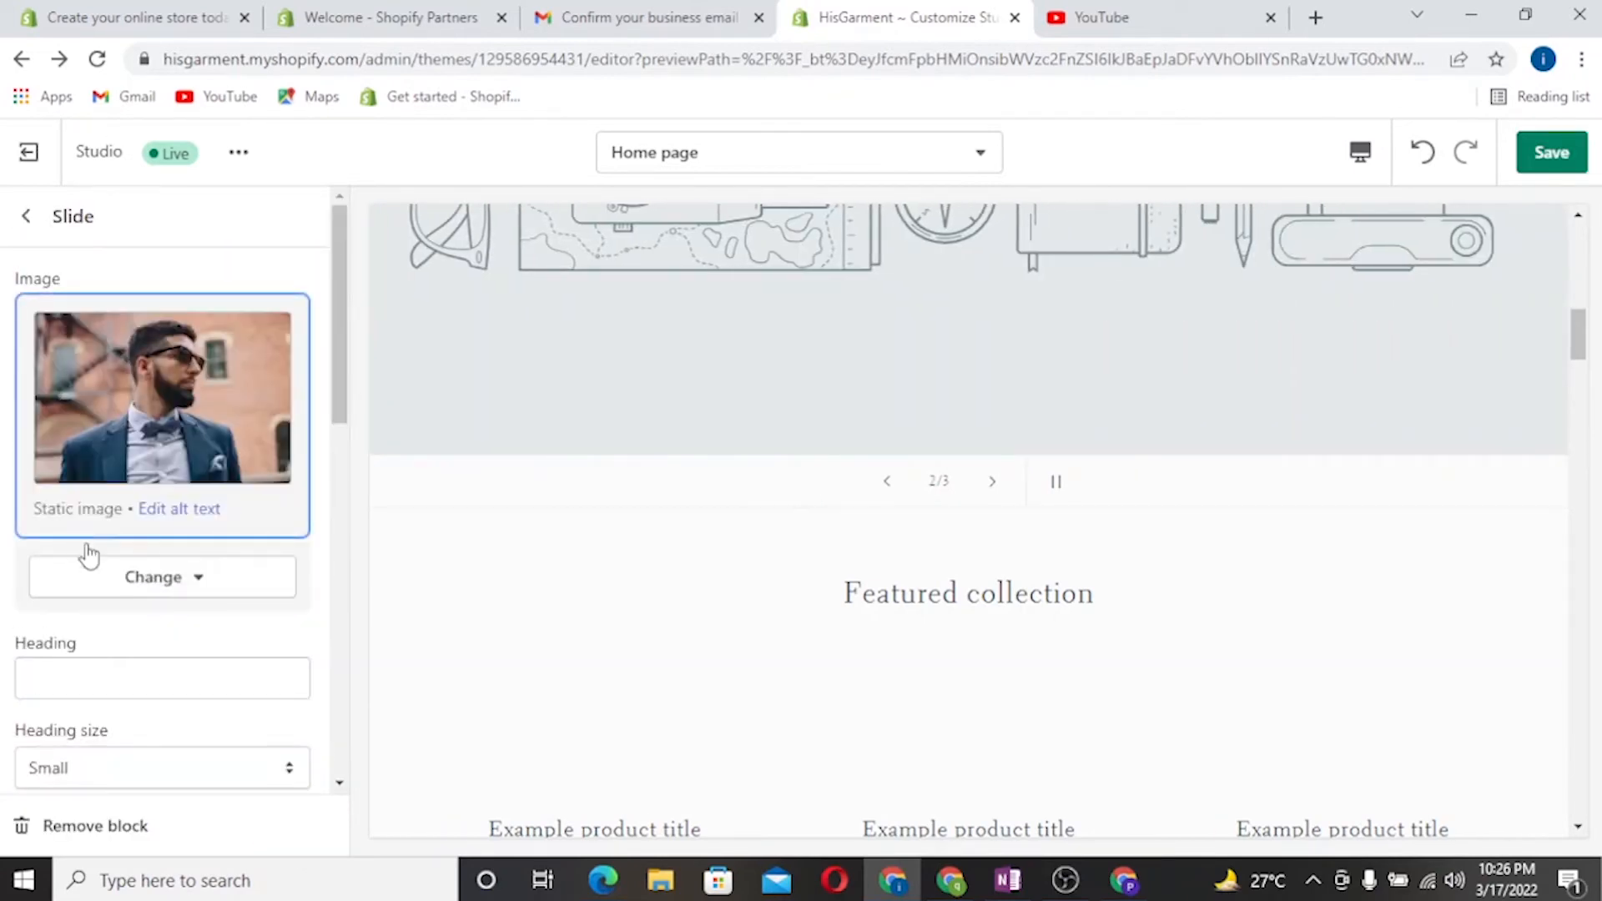
left_click(198, 580)
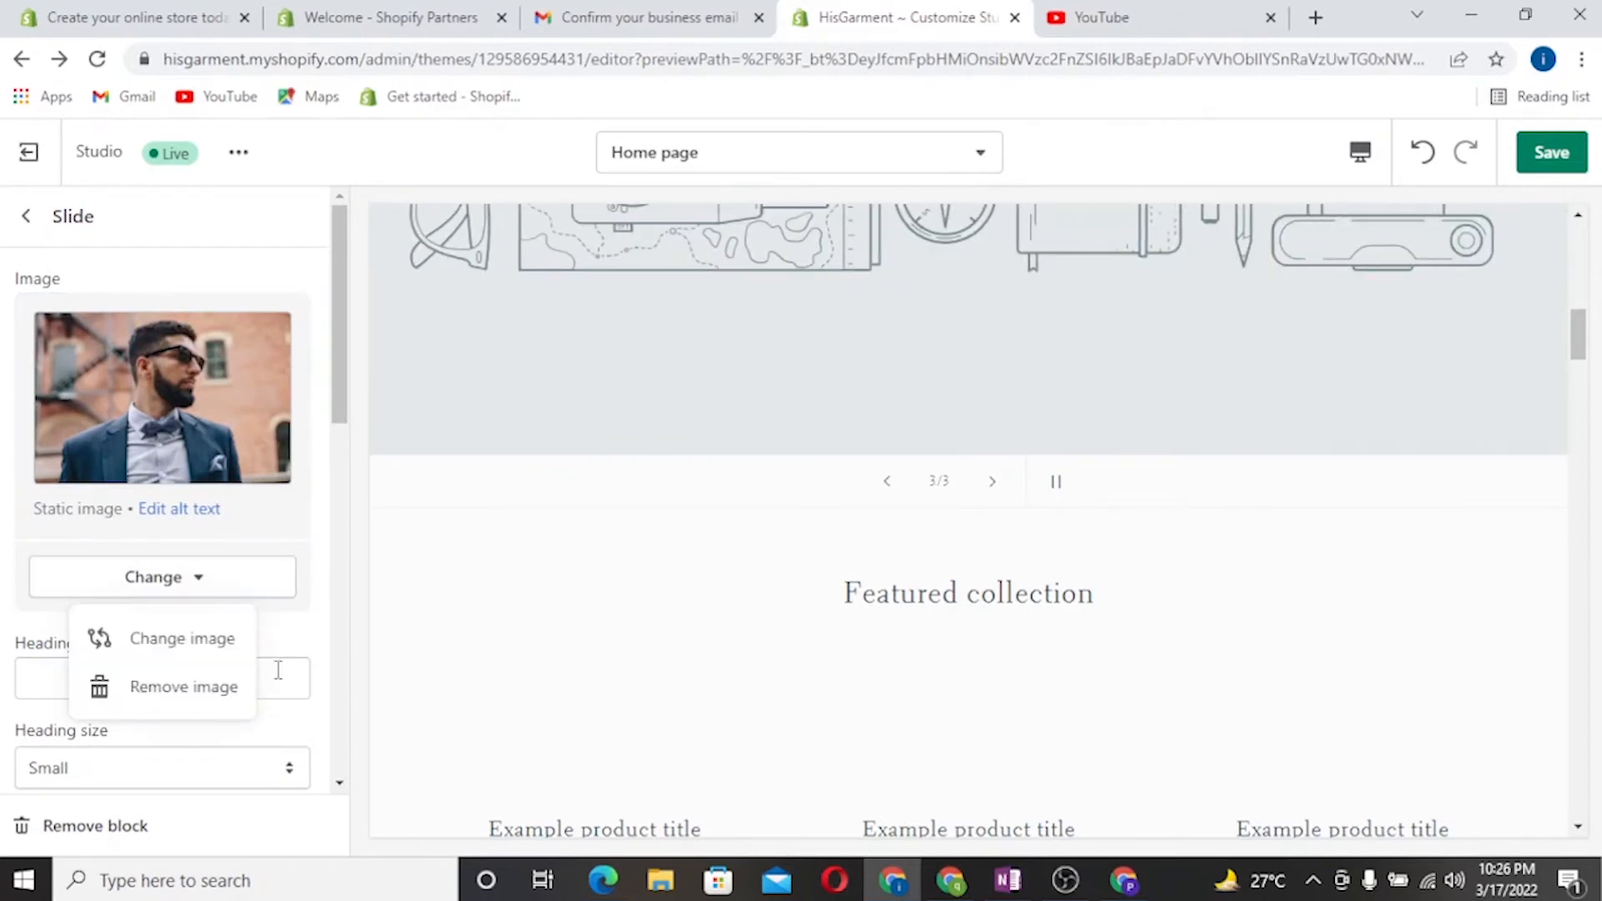
left_click(298, 637)
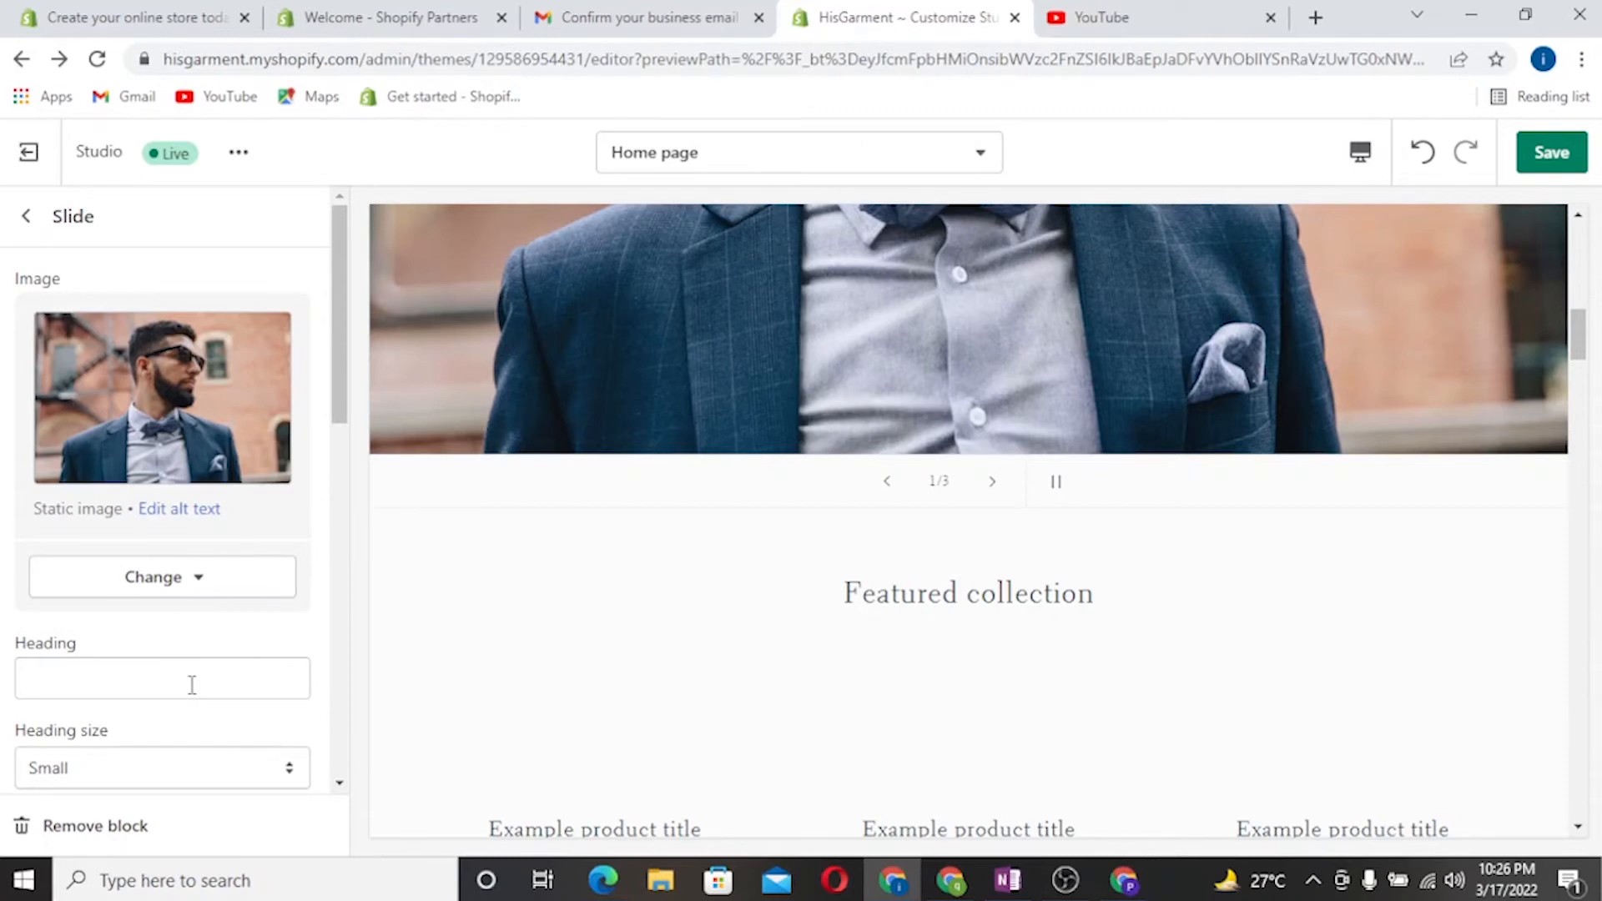
Step: Link the first slide's button to All products and check the slide in the preview
scroll(192, 684, "down", 3)
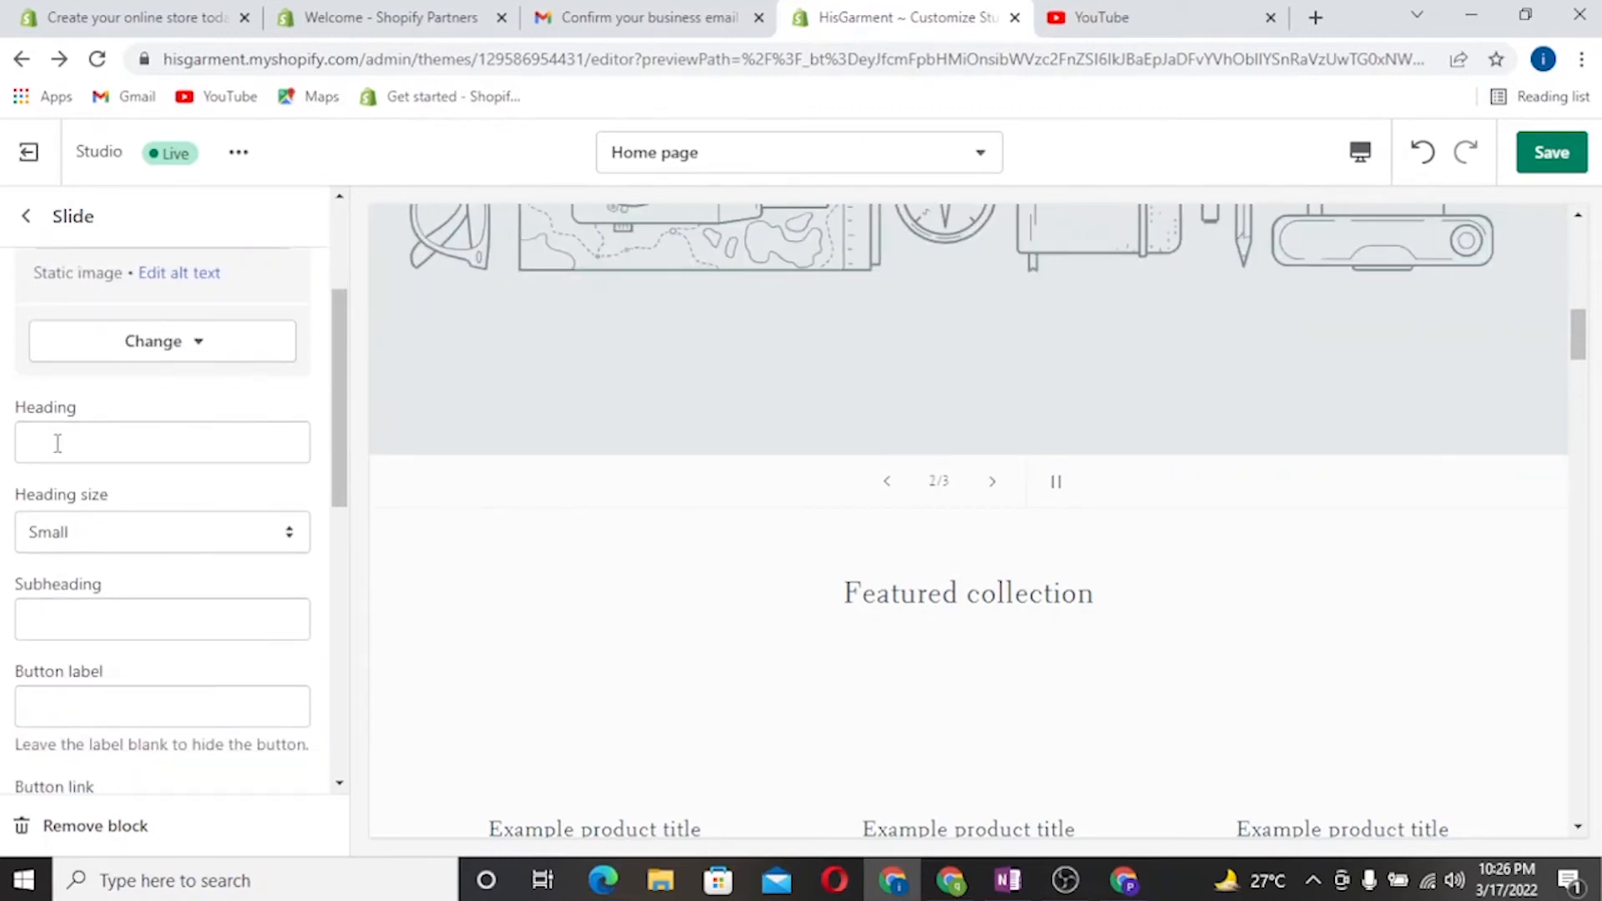
left_click(58, 443)
scroll(98, 500, "down", 3)
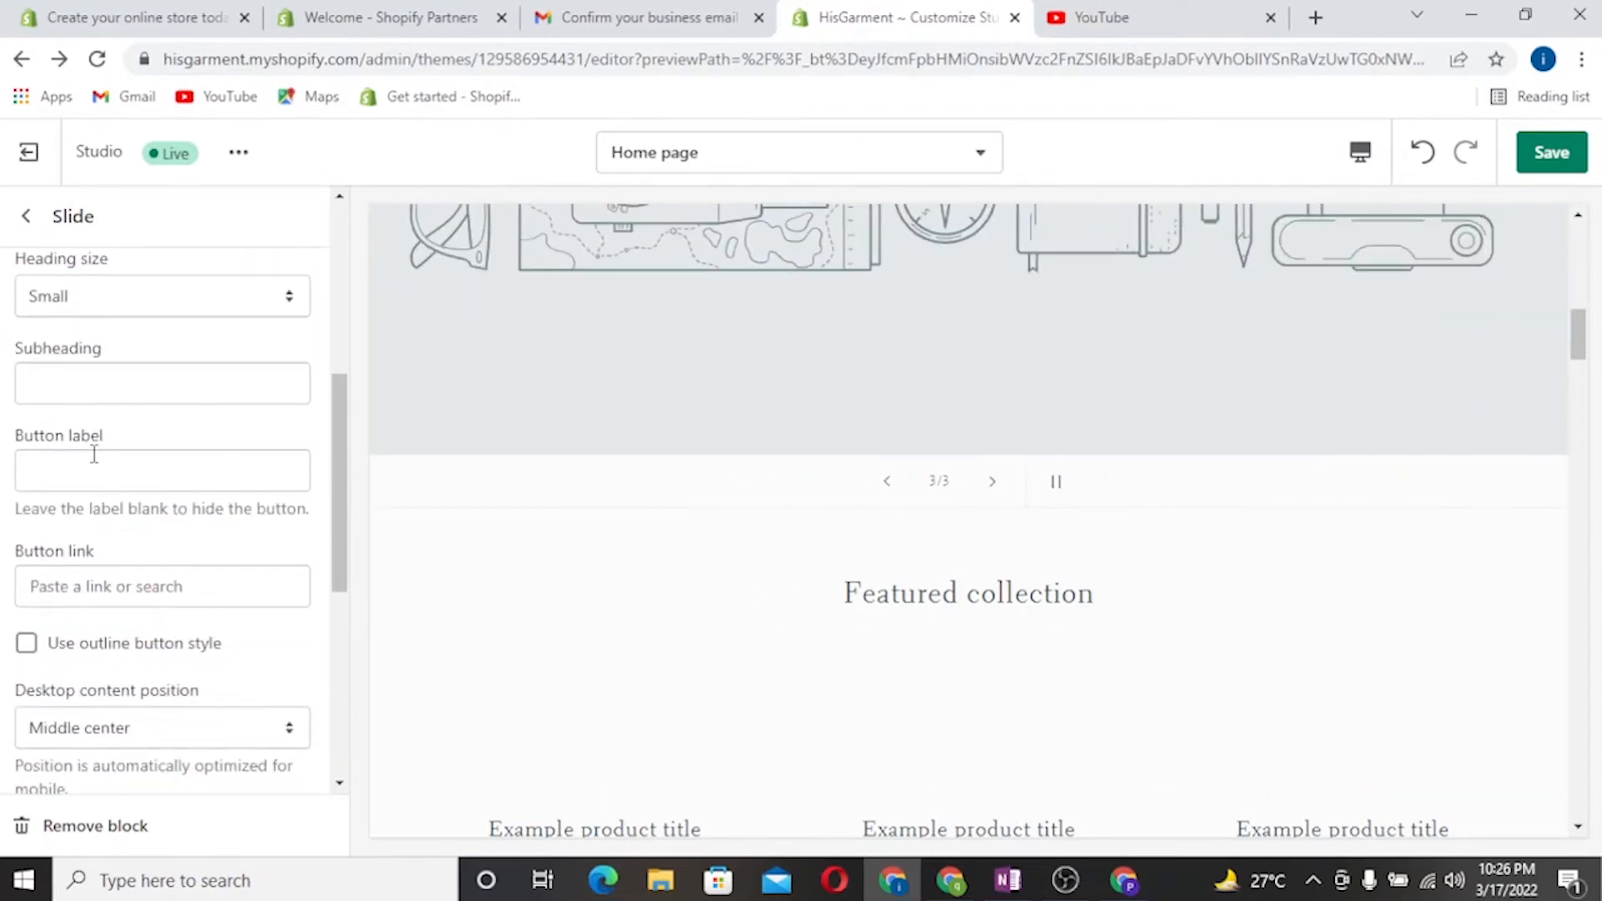
left_click(118, 585)
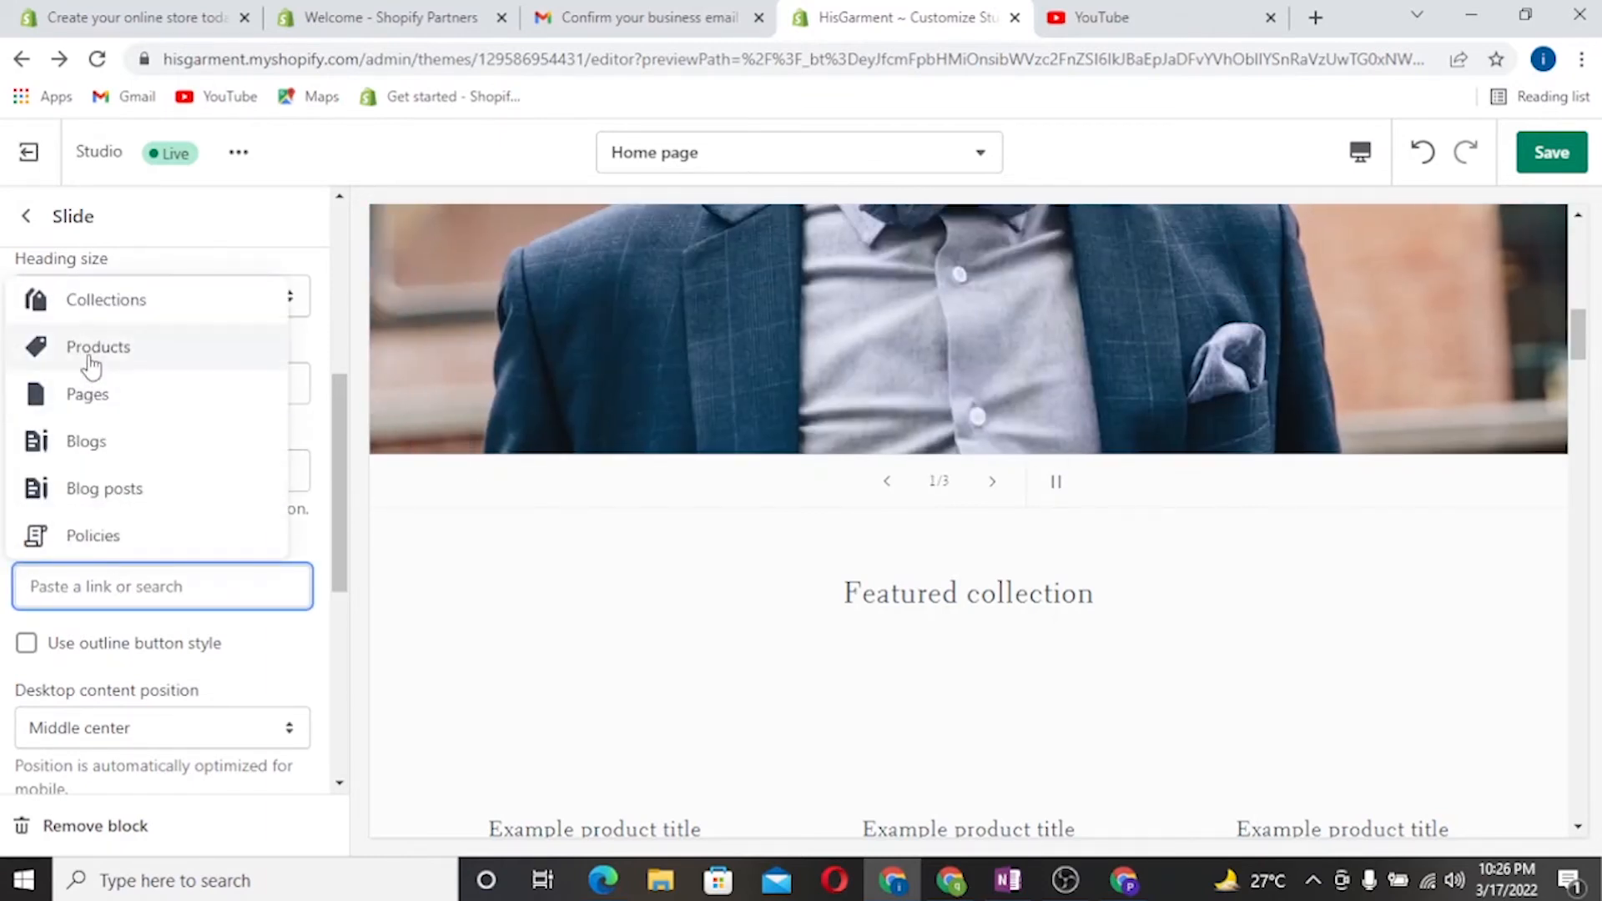
left_click(94, 360)
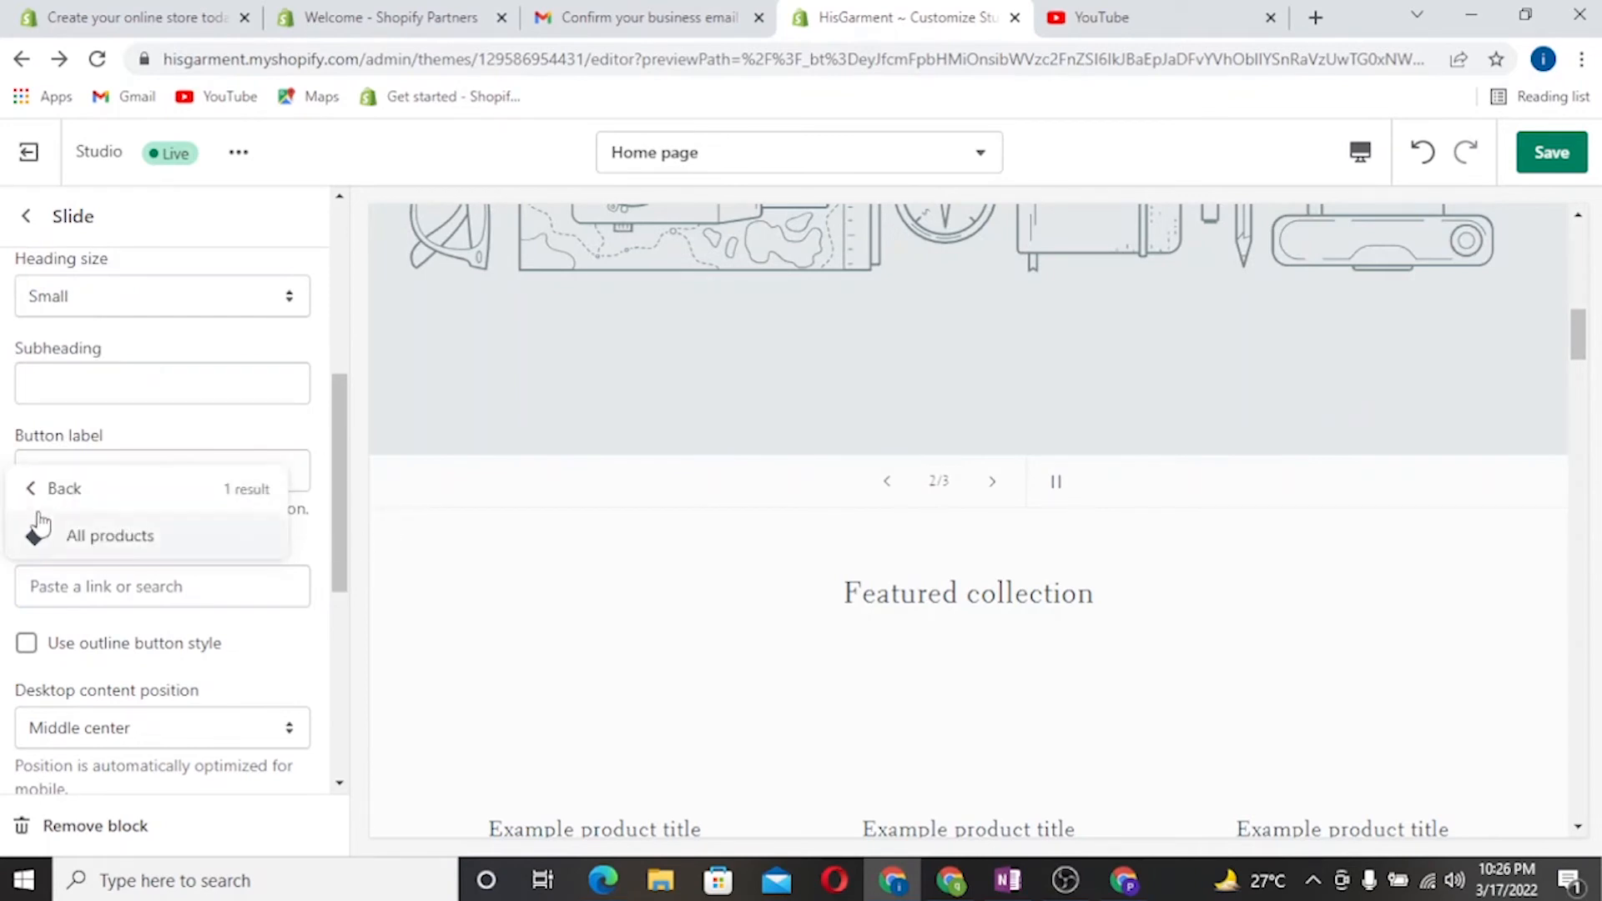
left_click(74, 537)
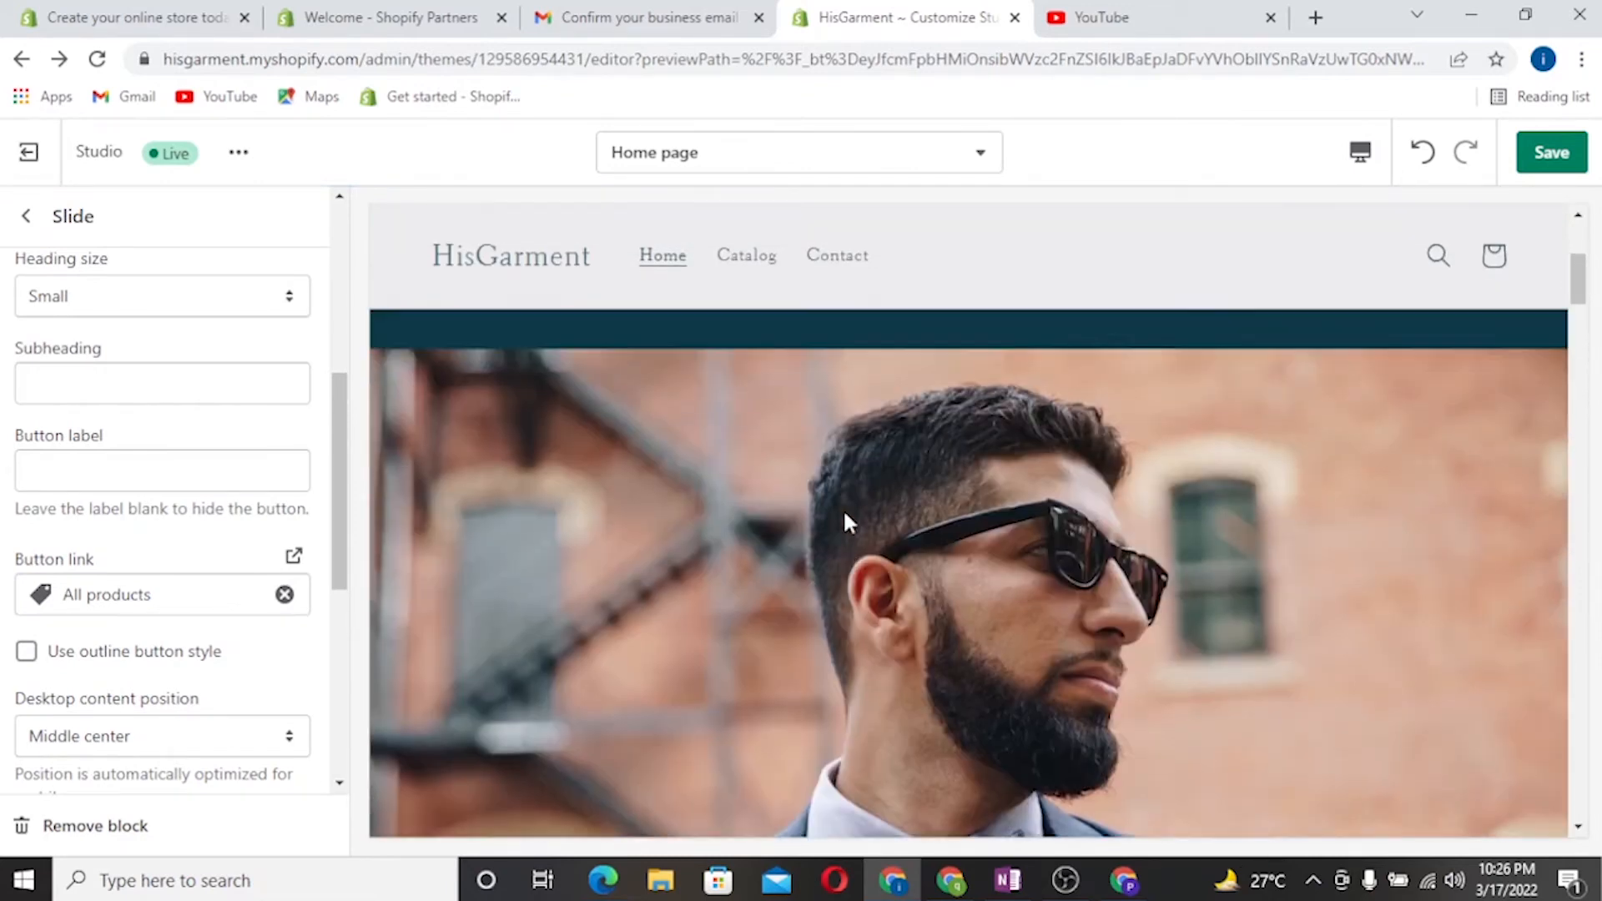
scroll(845, 513, "down", 10)
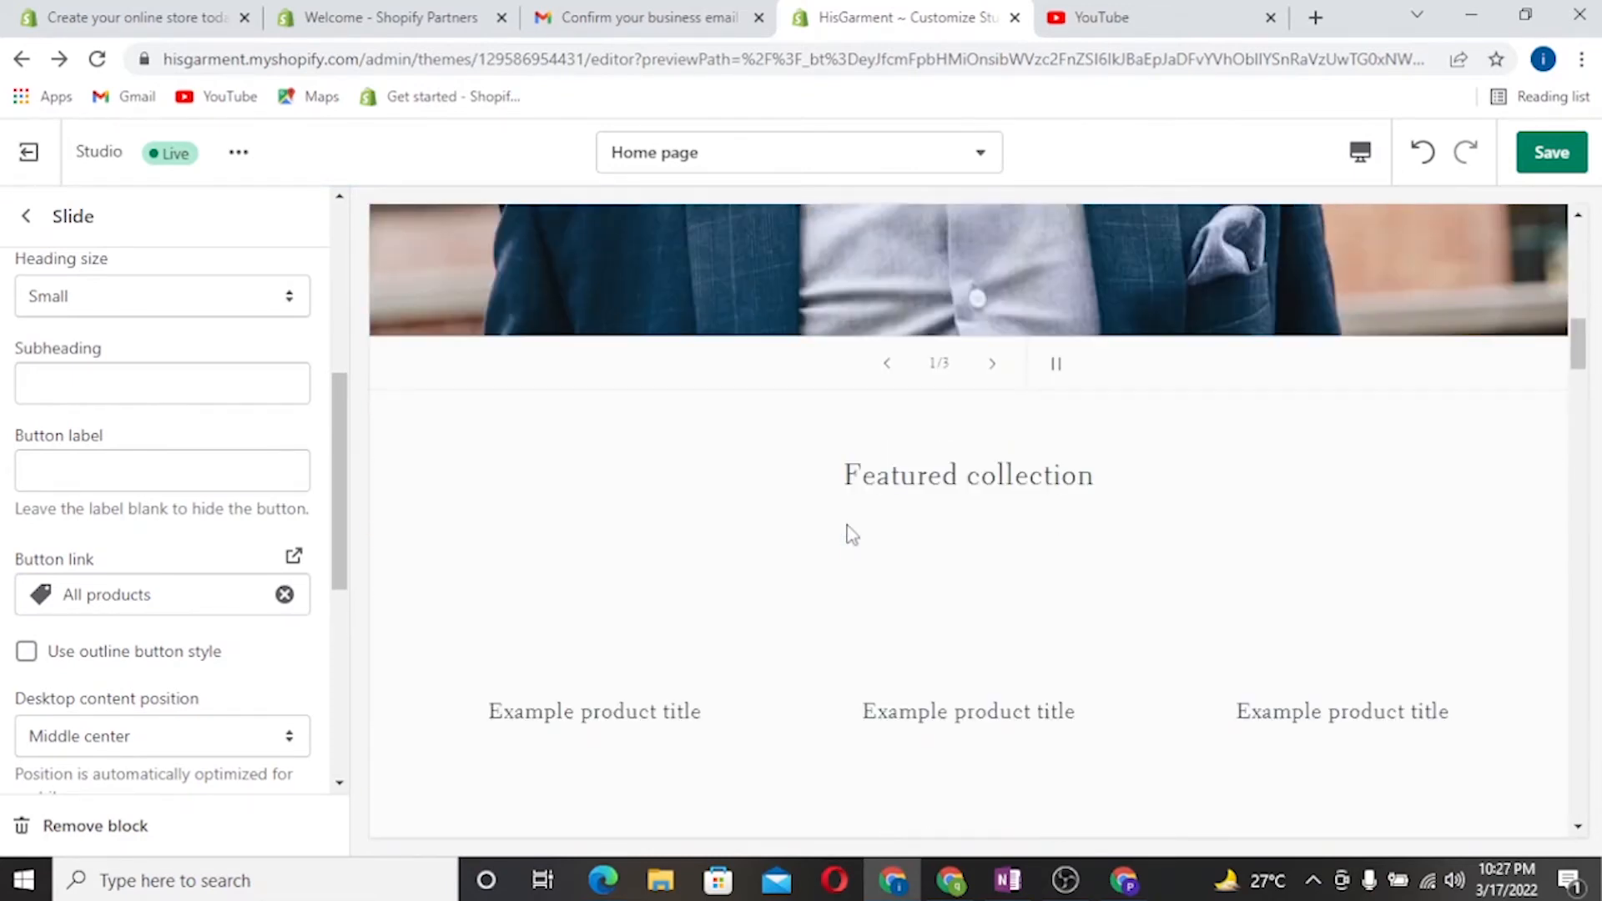
scroll(232, 703, "down", 3)
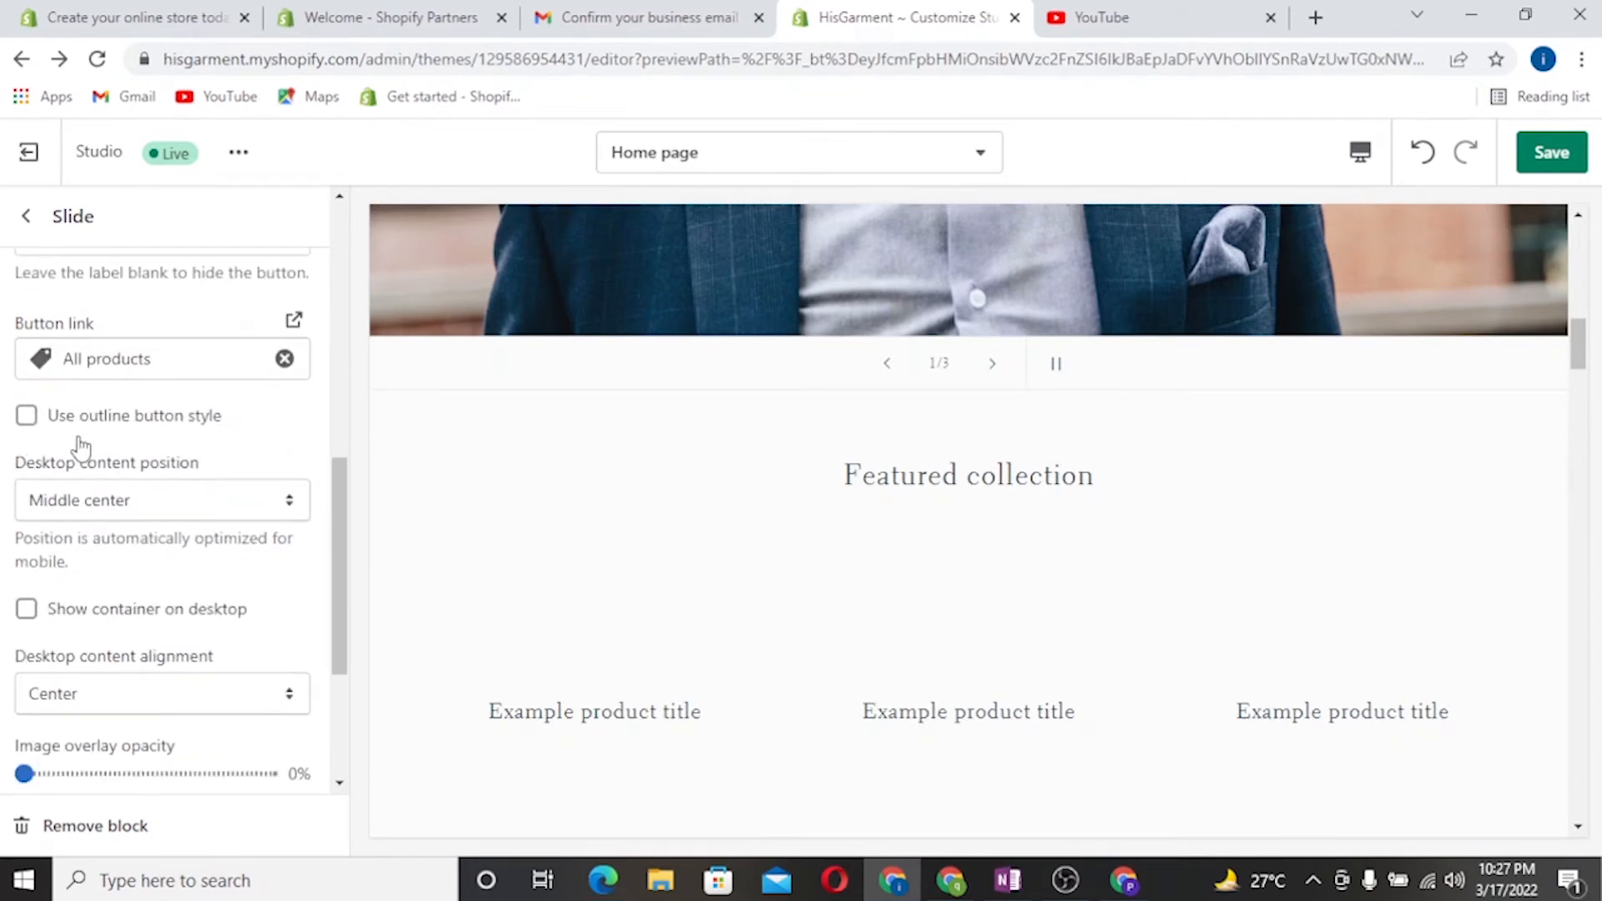
Step: Label the first slide's button "explore products"
scroll(194, 447, "up", 3)
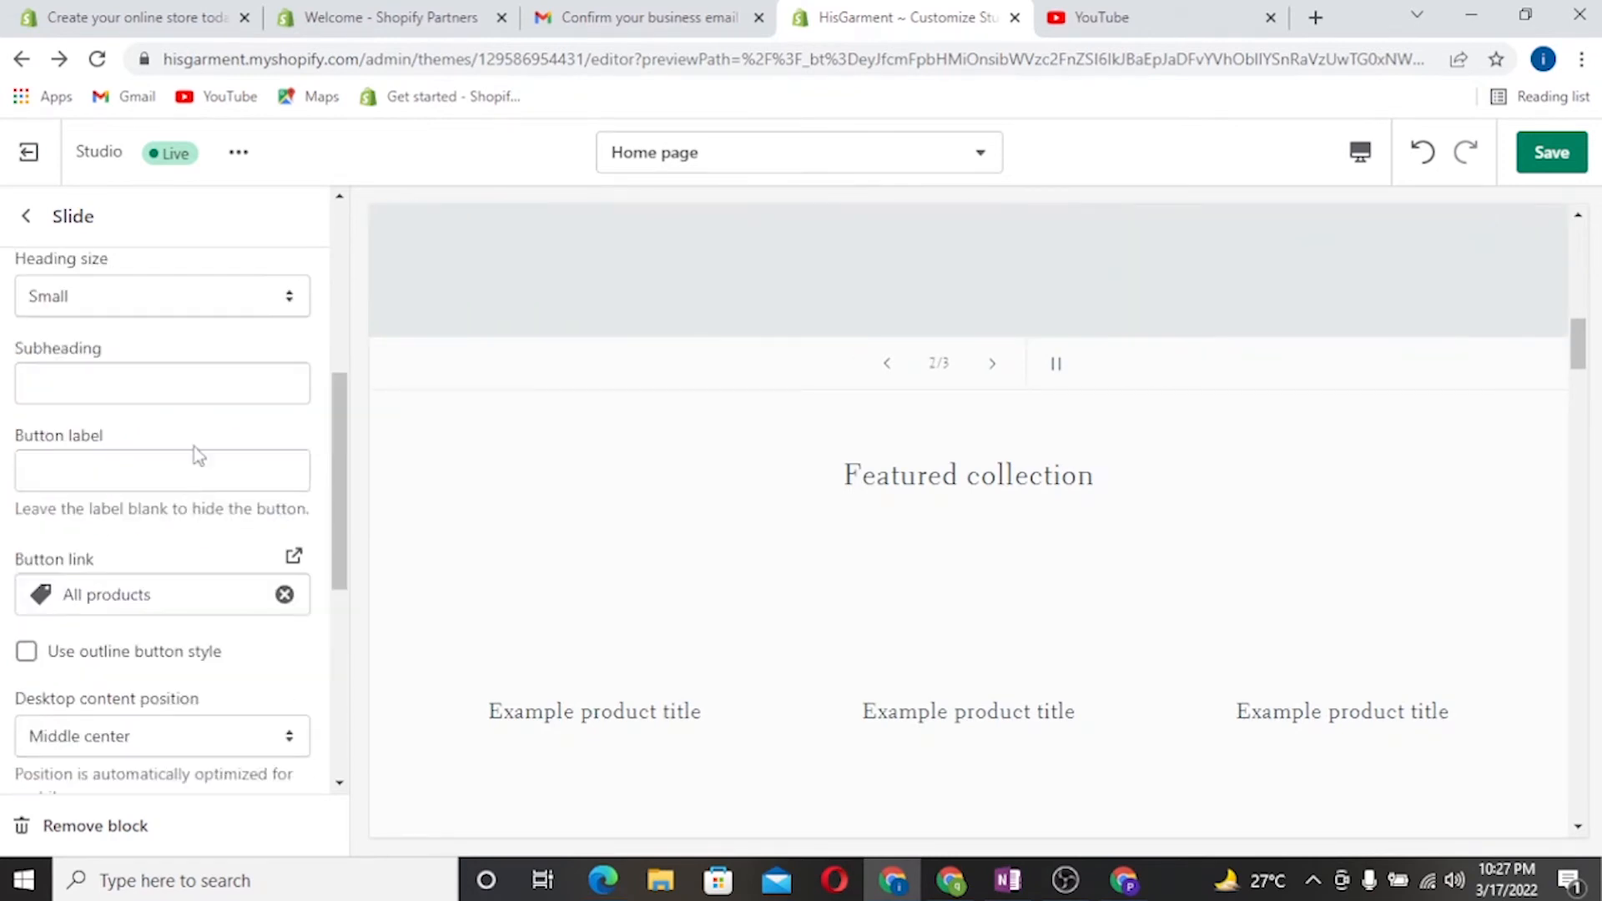
left_click(156, 465)
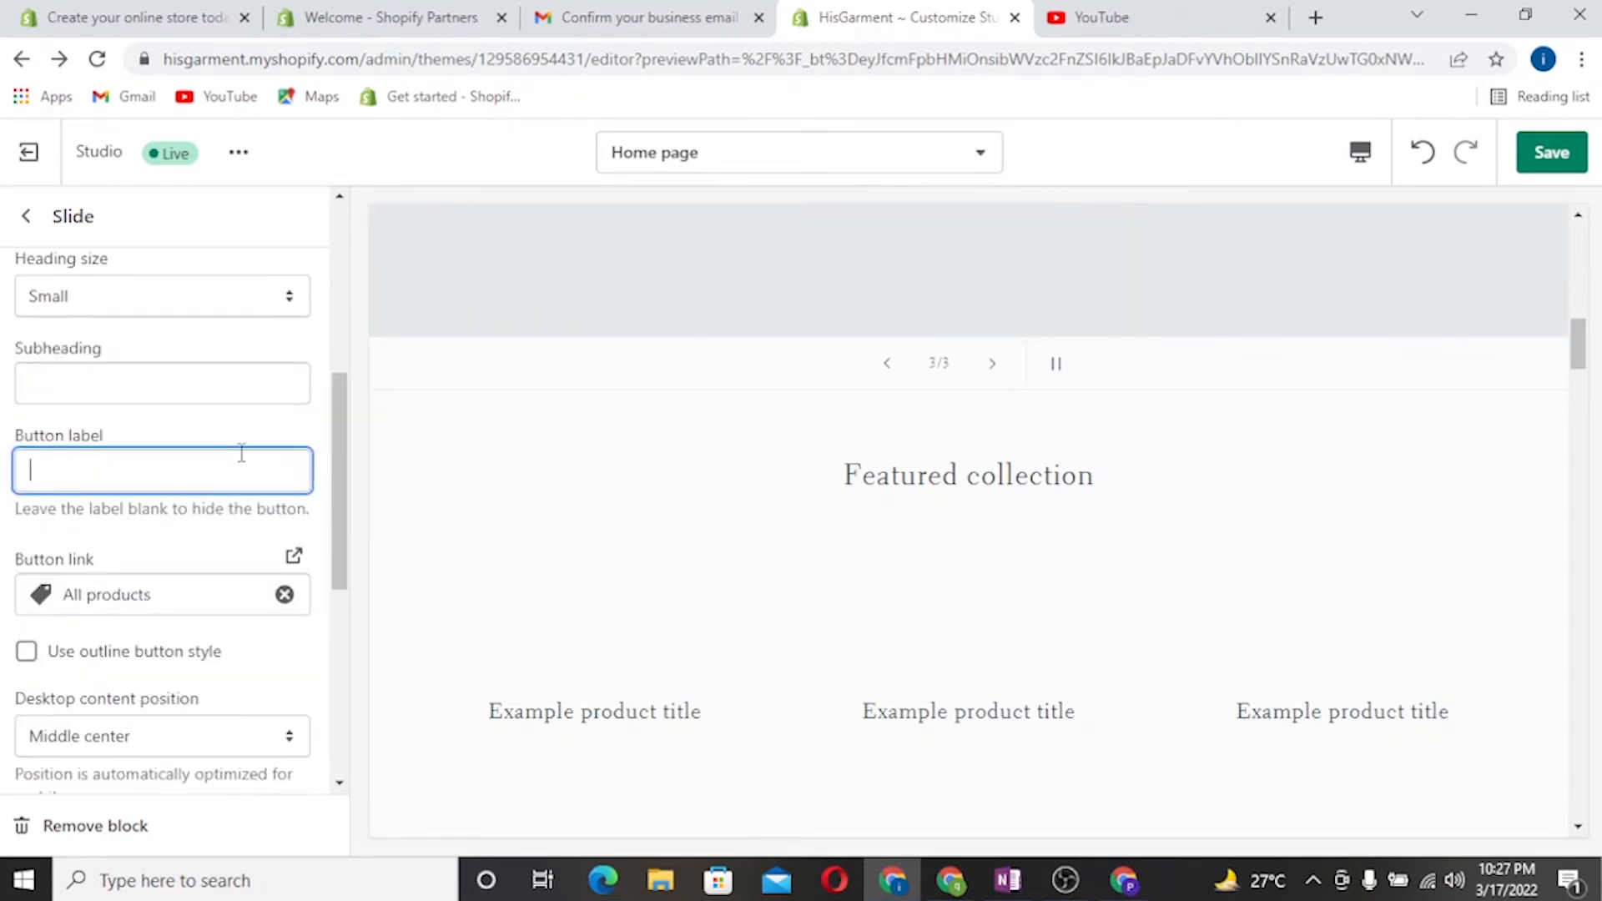
type("expl")
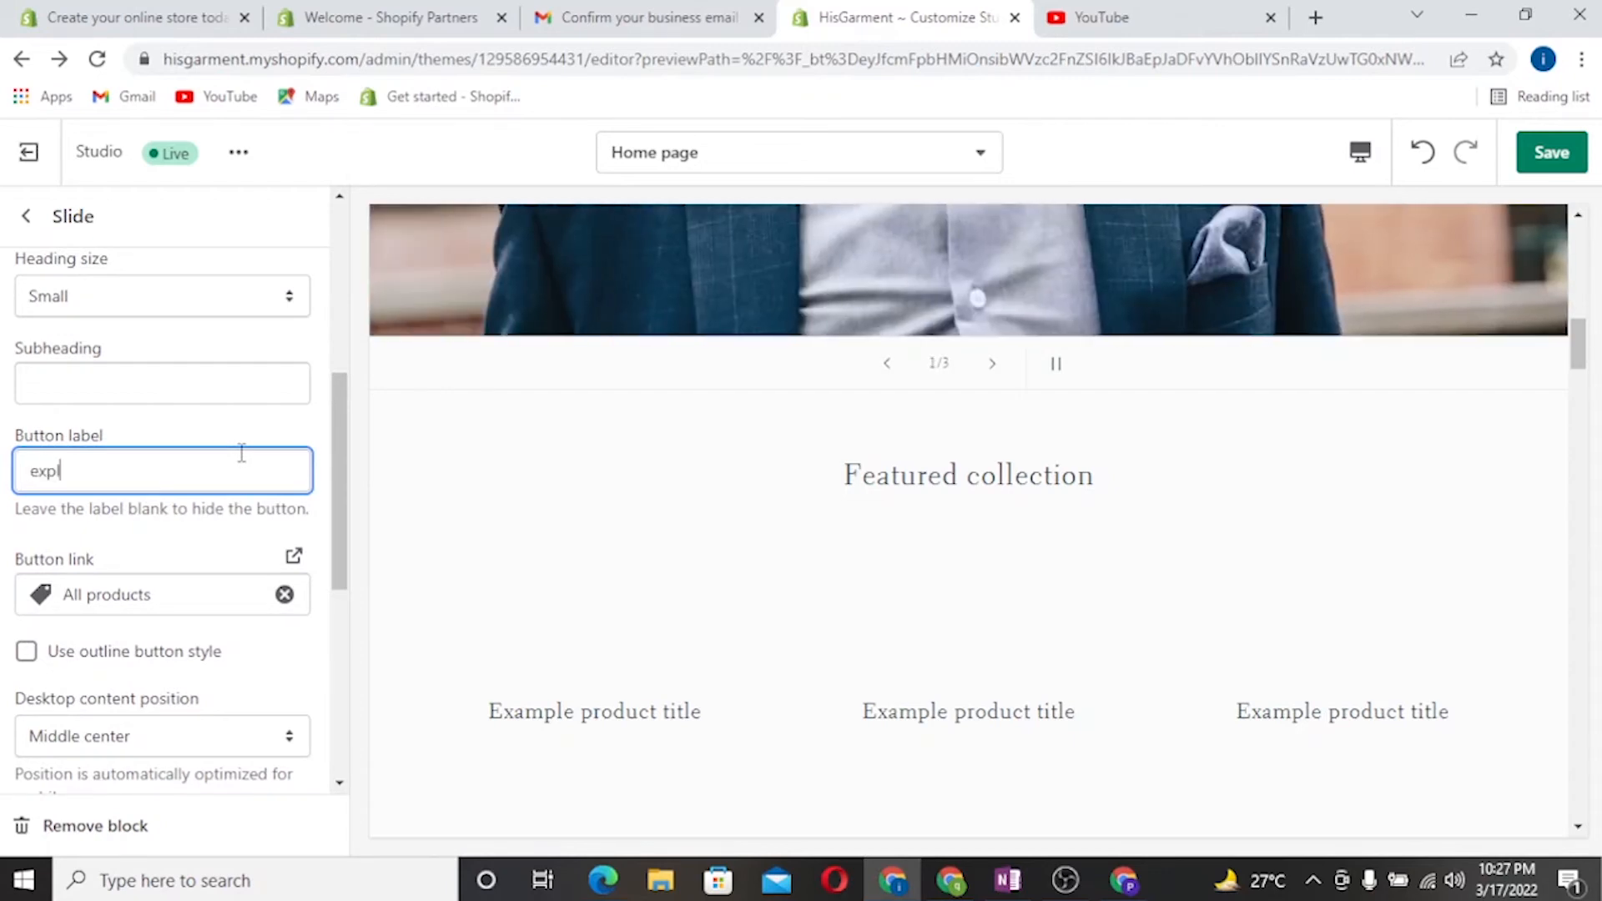
type("ore products")
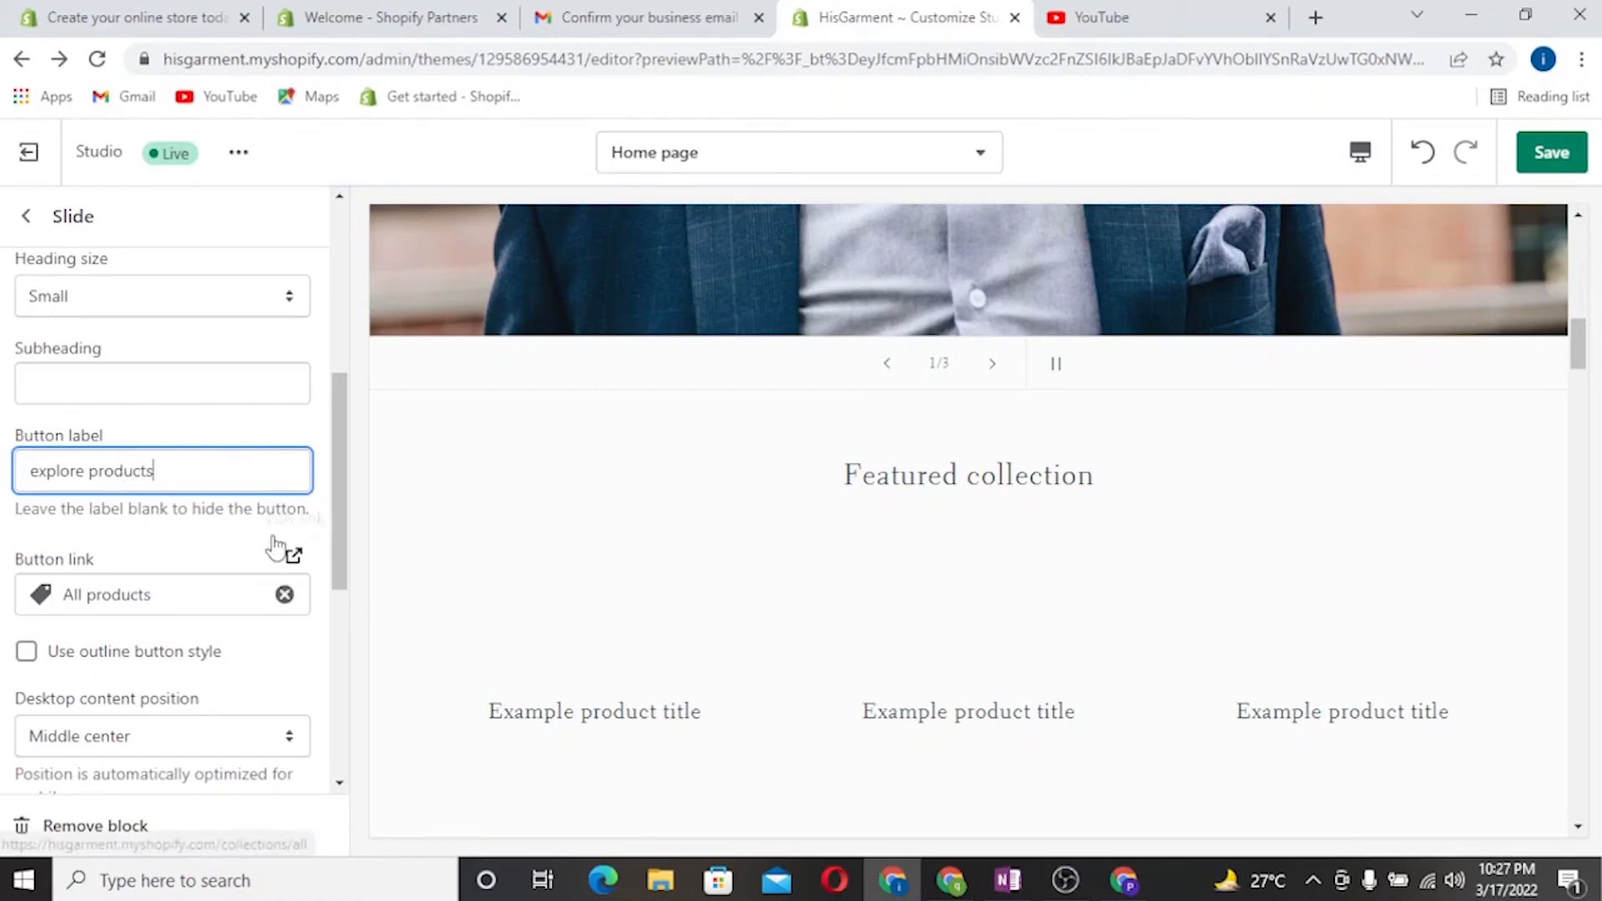
left_click(207, 528)
scroll(275, 512, "up", 4)
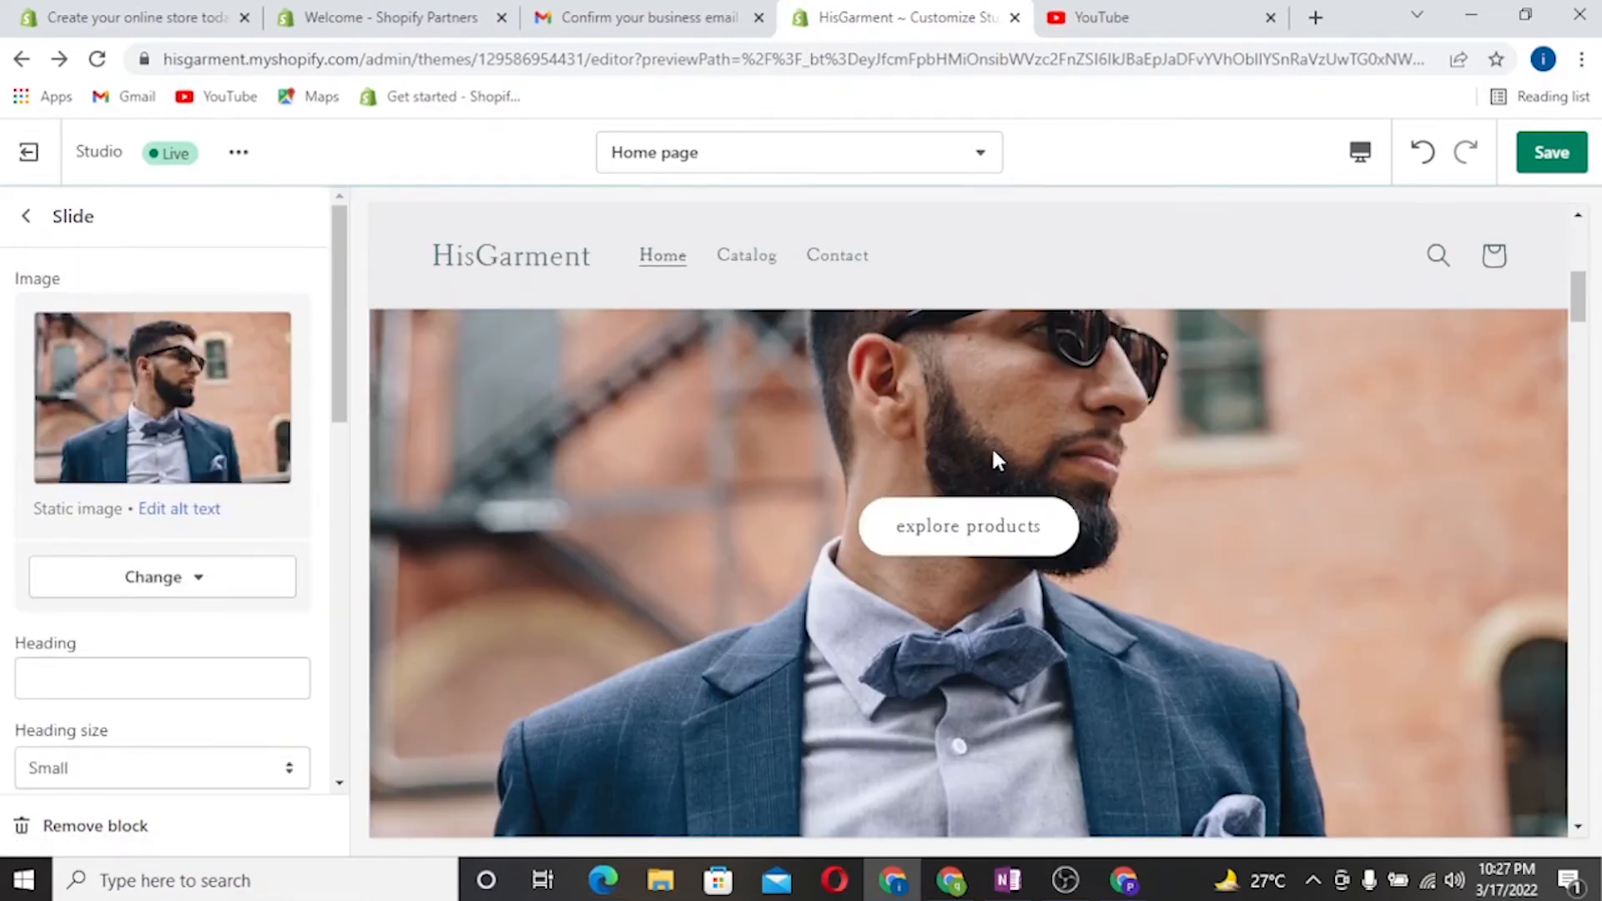
Step: Test the slide's explore products button in the preview, look over the collection page and return to the home page
left_click(969, 551)
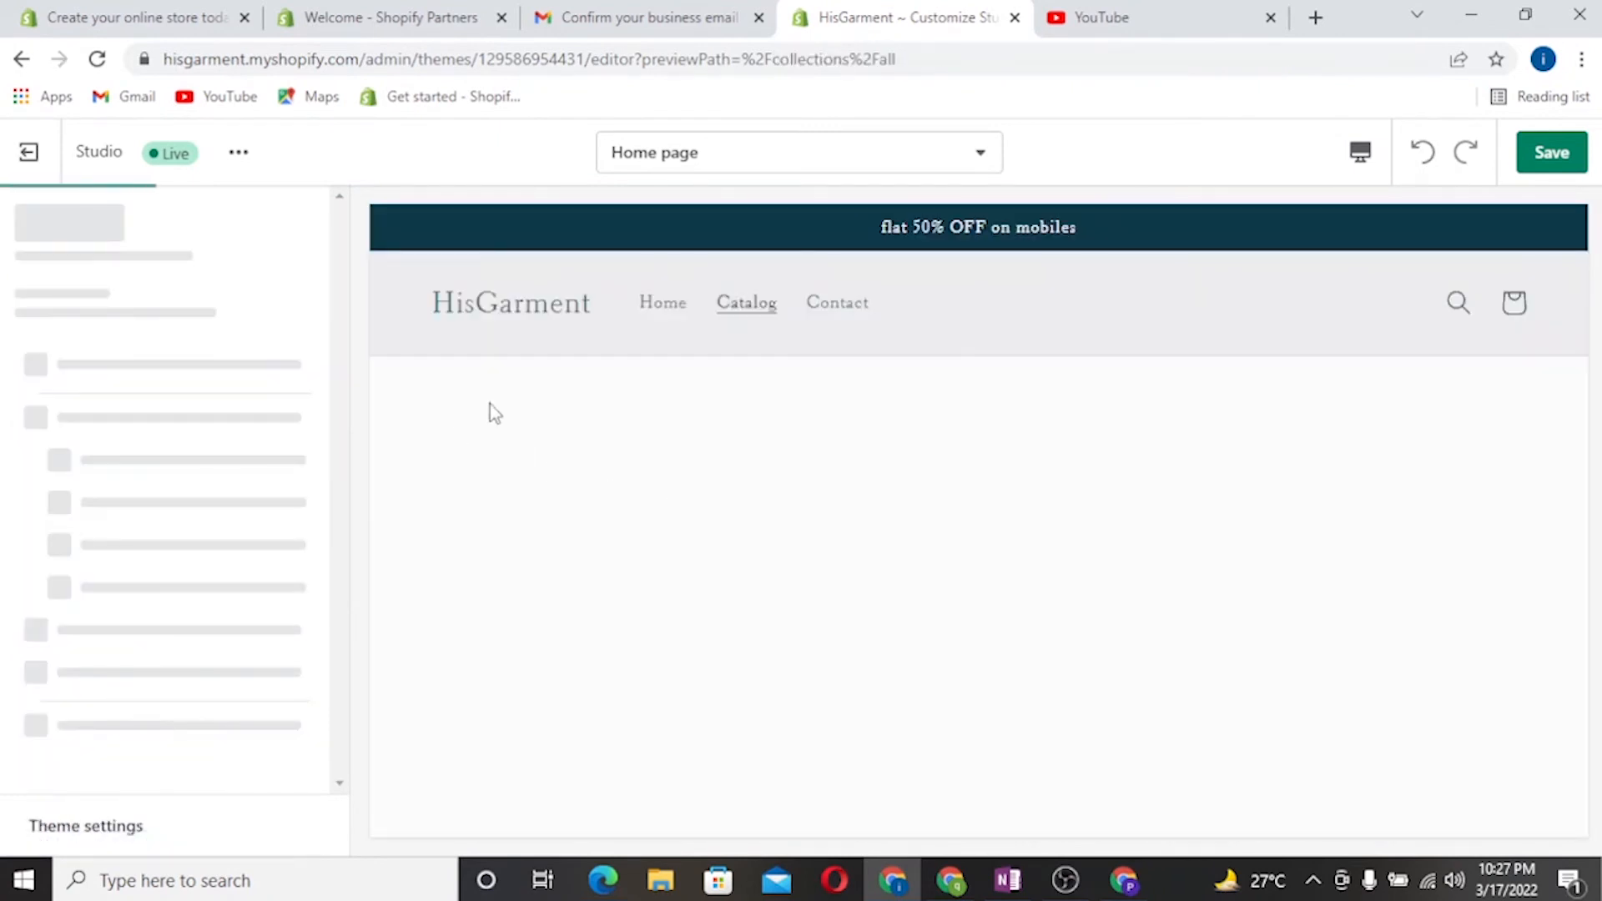
scroll(1138, 655, "down", 5)
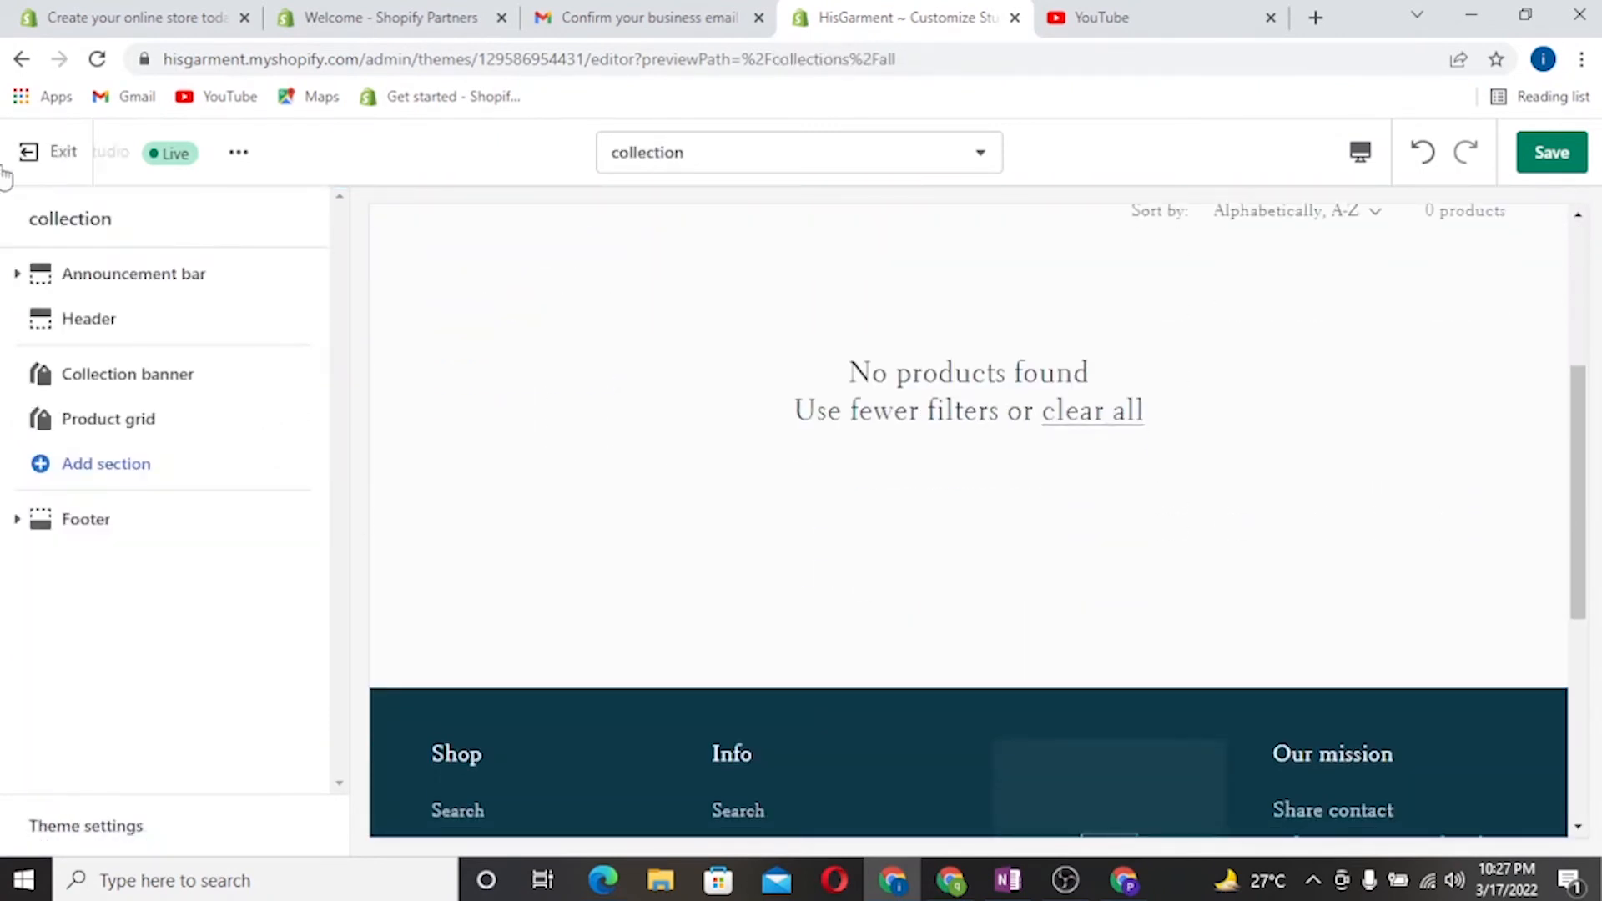
left_click(21, 62)
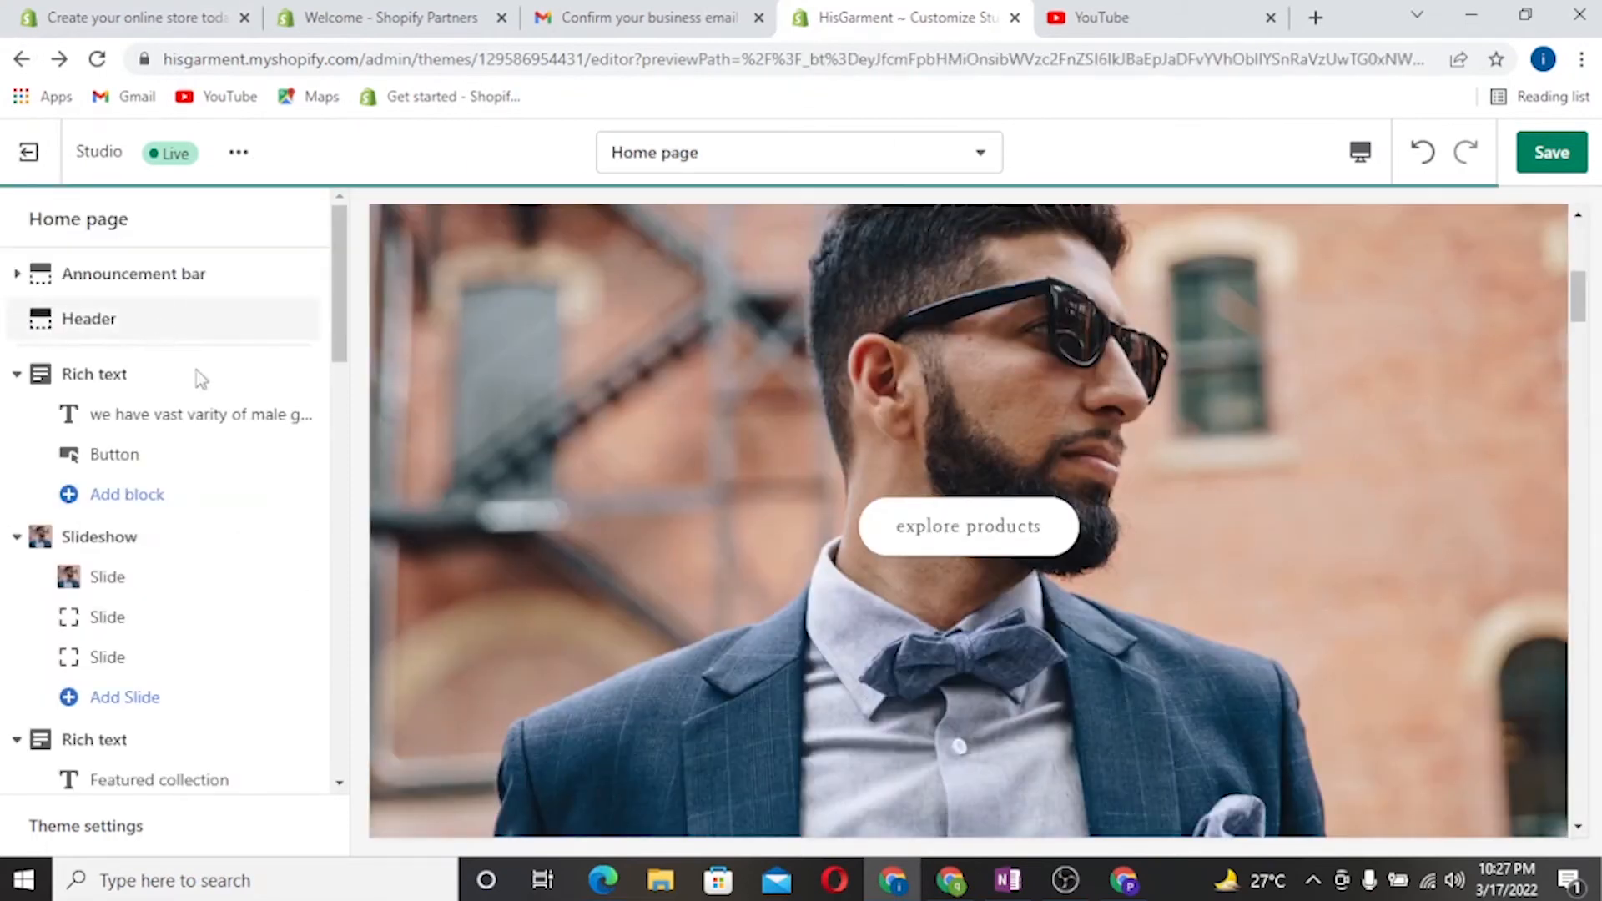
Step: Remove the two consecutive Image with text sections, "Share something unique about your brand" and "Introduce a collection", from the home page
scroll(184, 409, "down", 4)
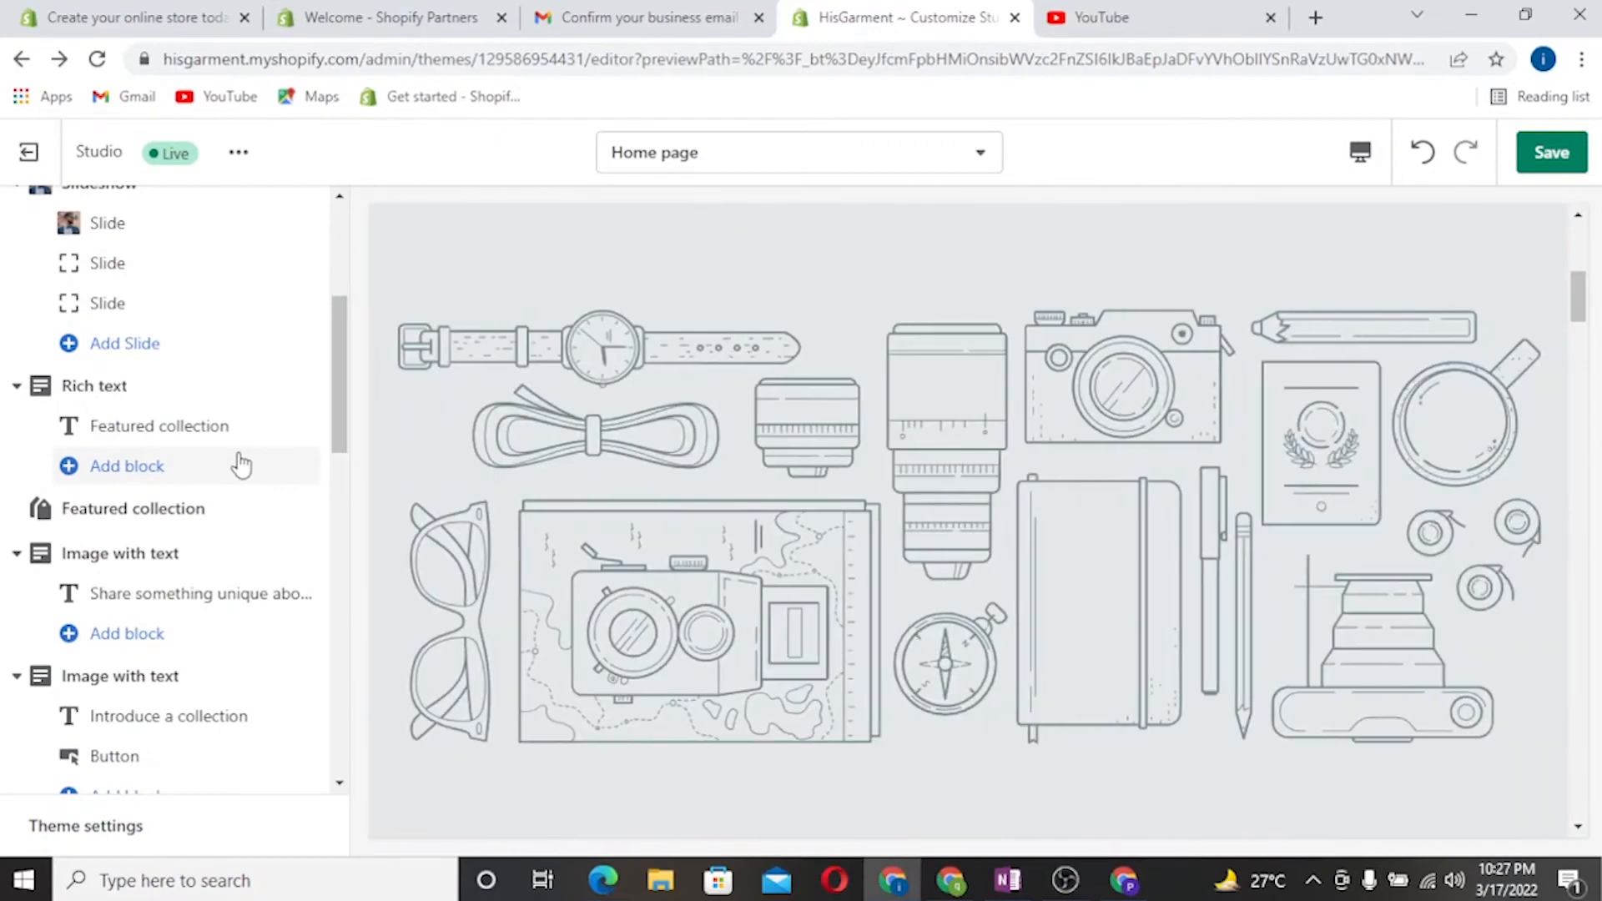
scroll(234, 459, "down", 7)
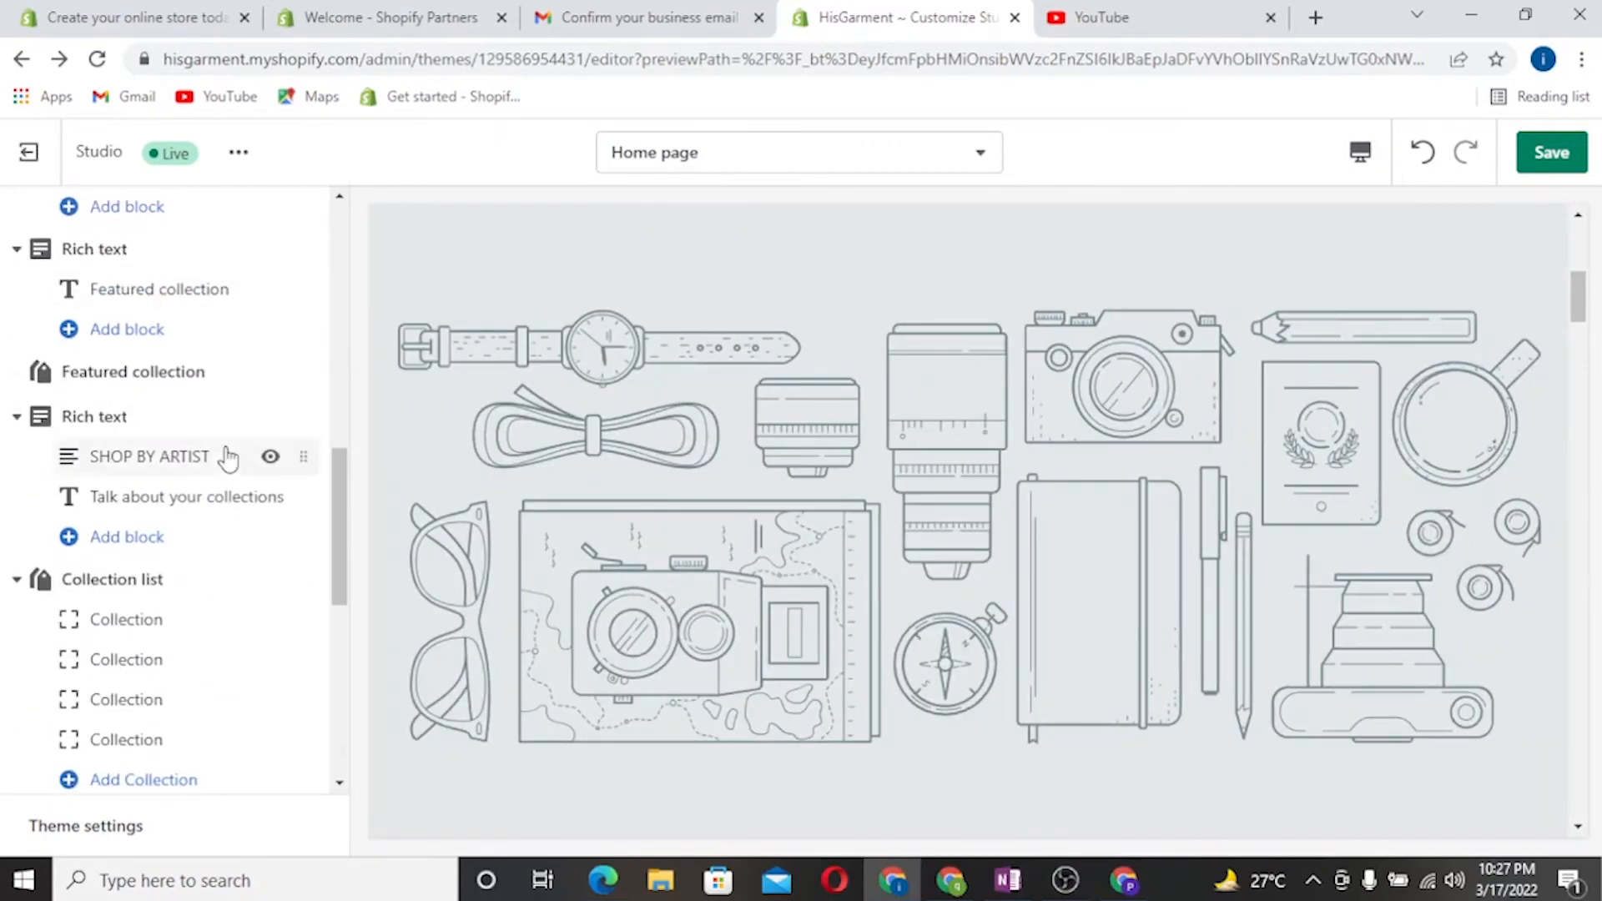
scroll(239, 473, "down", 3)
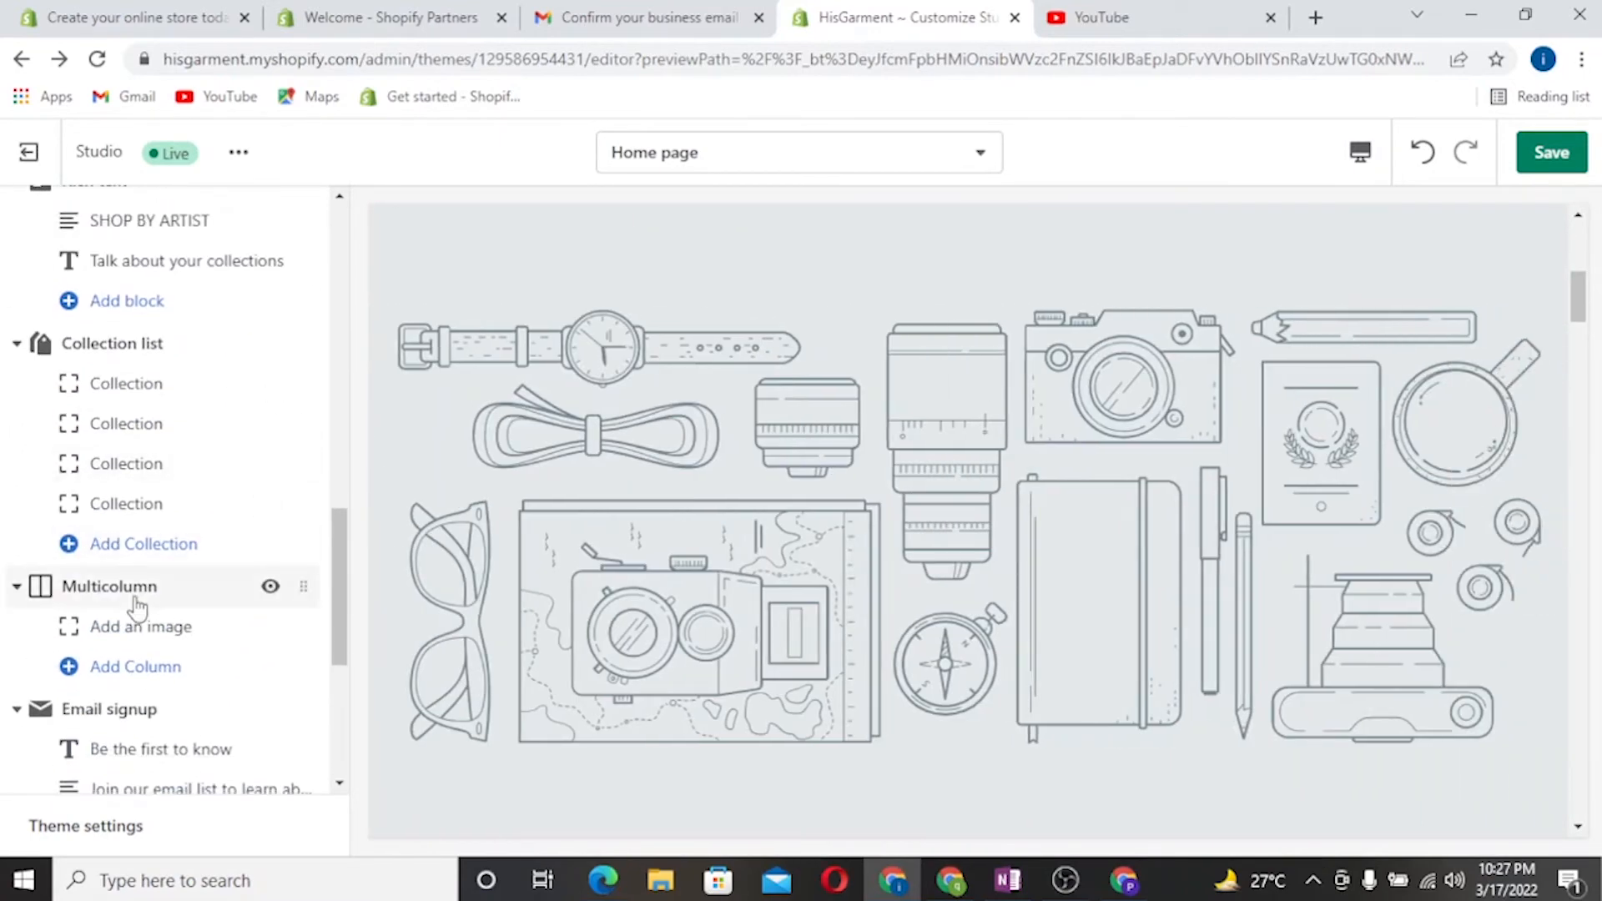
scroll(126, 500, "up", 1)
scroll(133, 464, "up", 6)
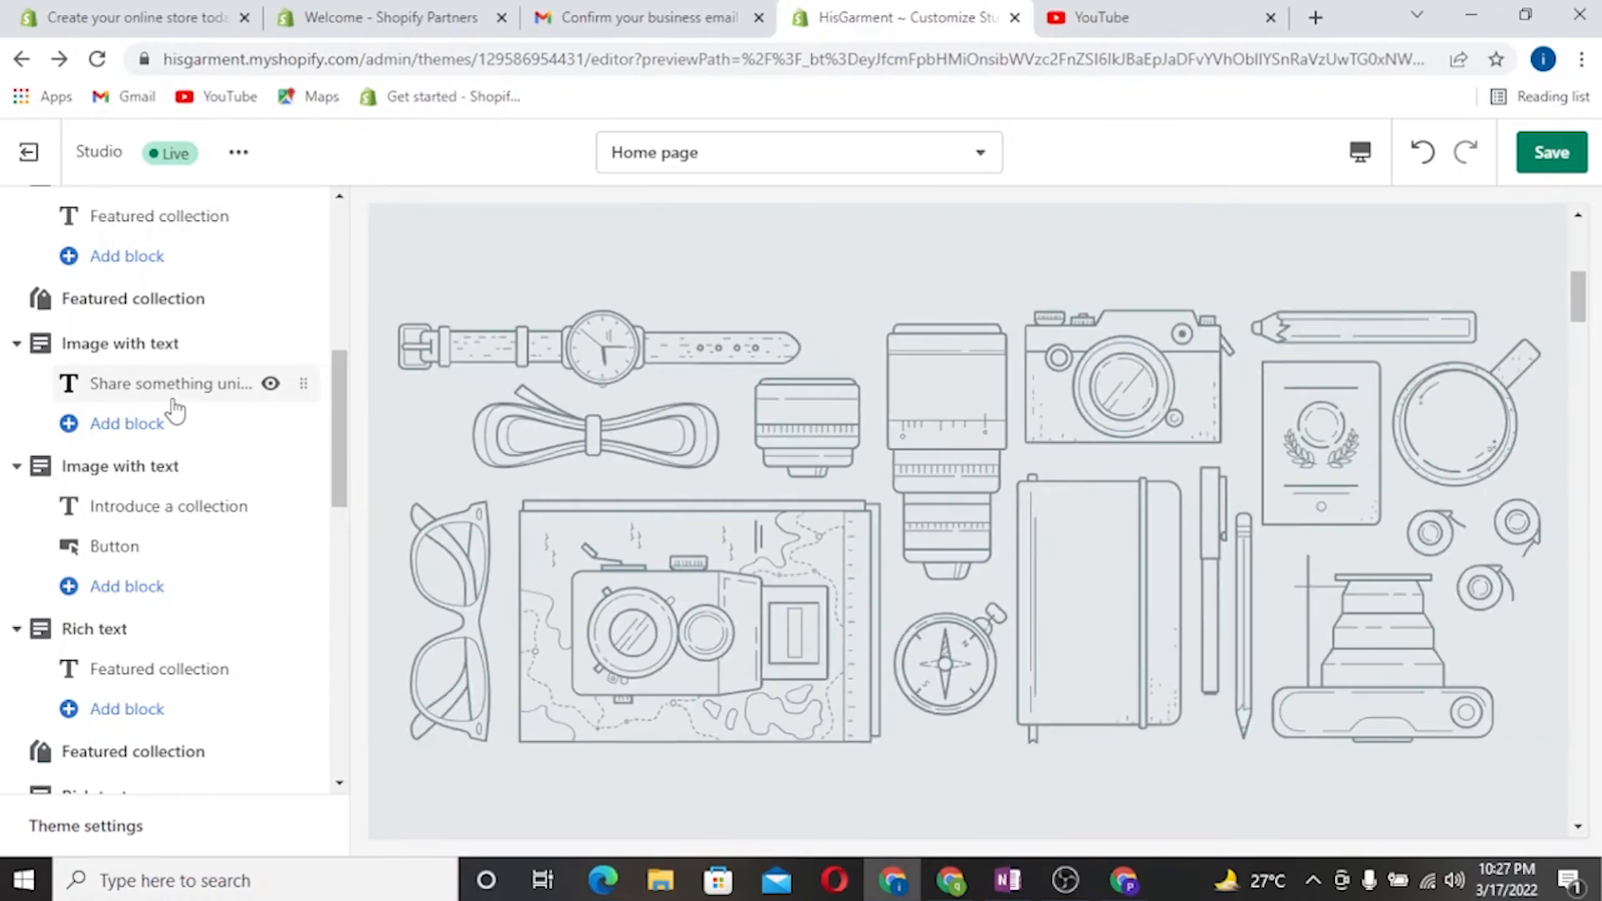
scroll(173, 407, "up", 1)
right_click(130, 373)
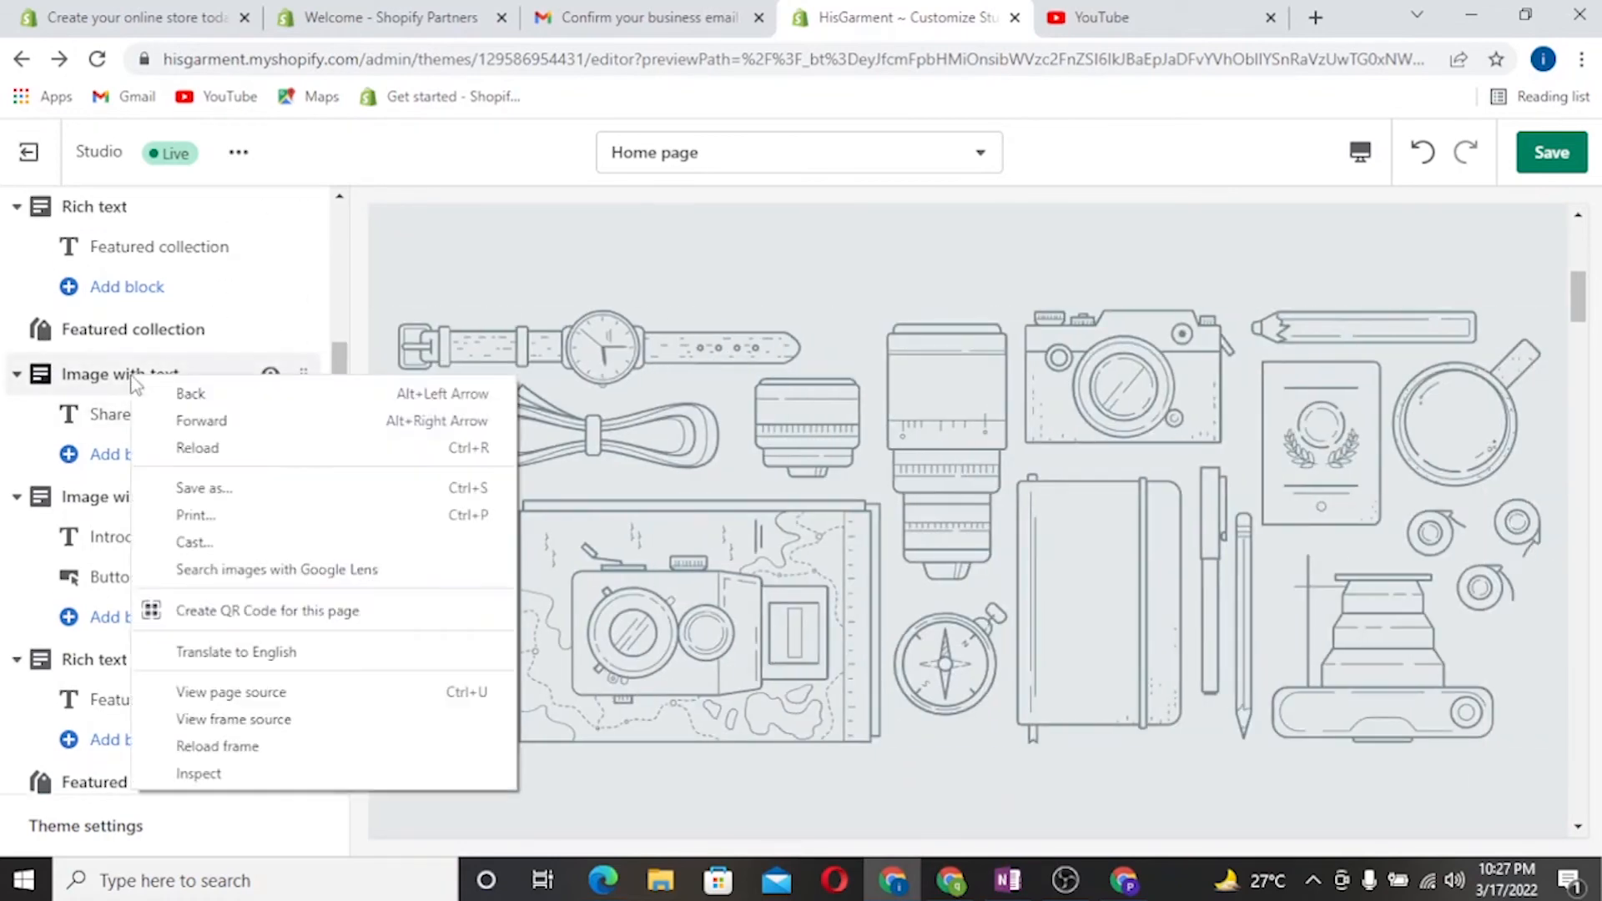
left_click(125, 372)
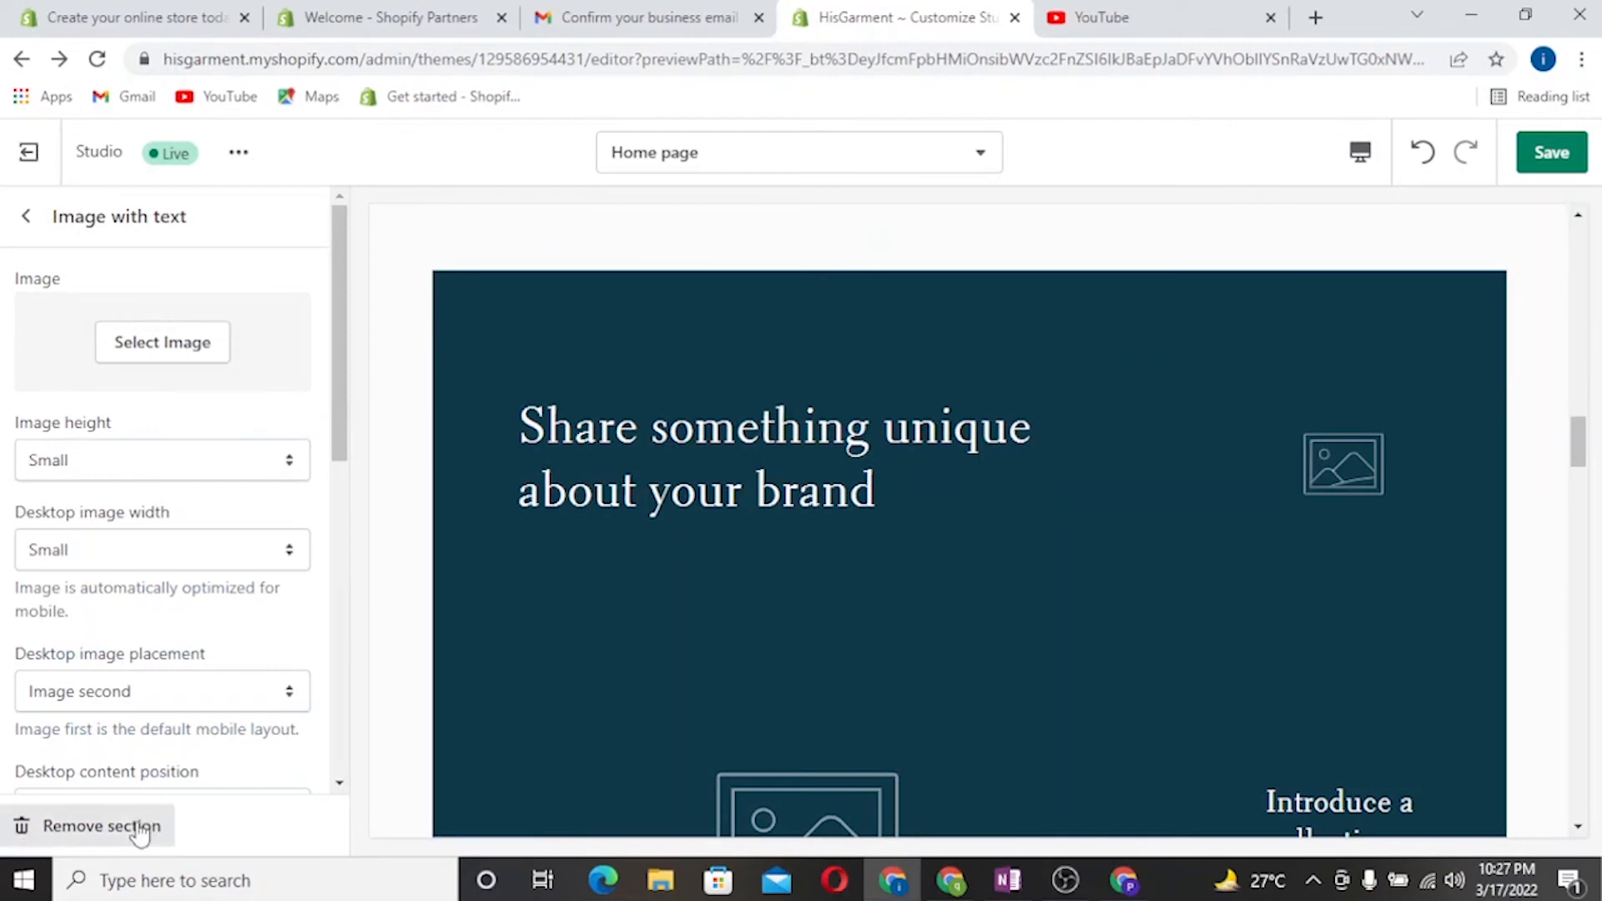
left_click(125, 826)
left_click(106, 363)
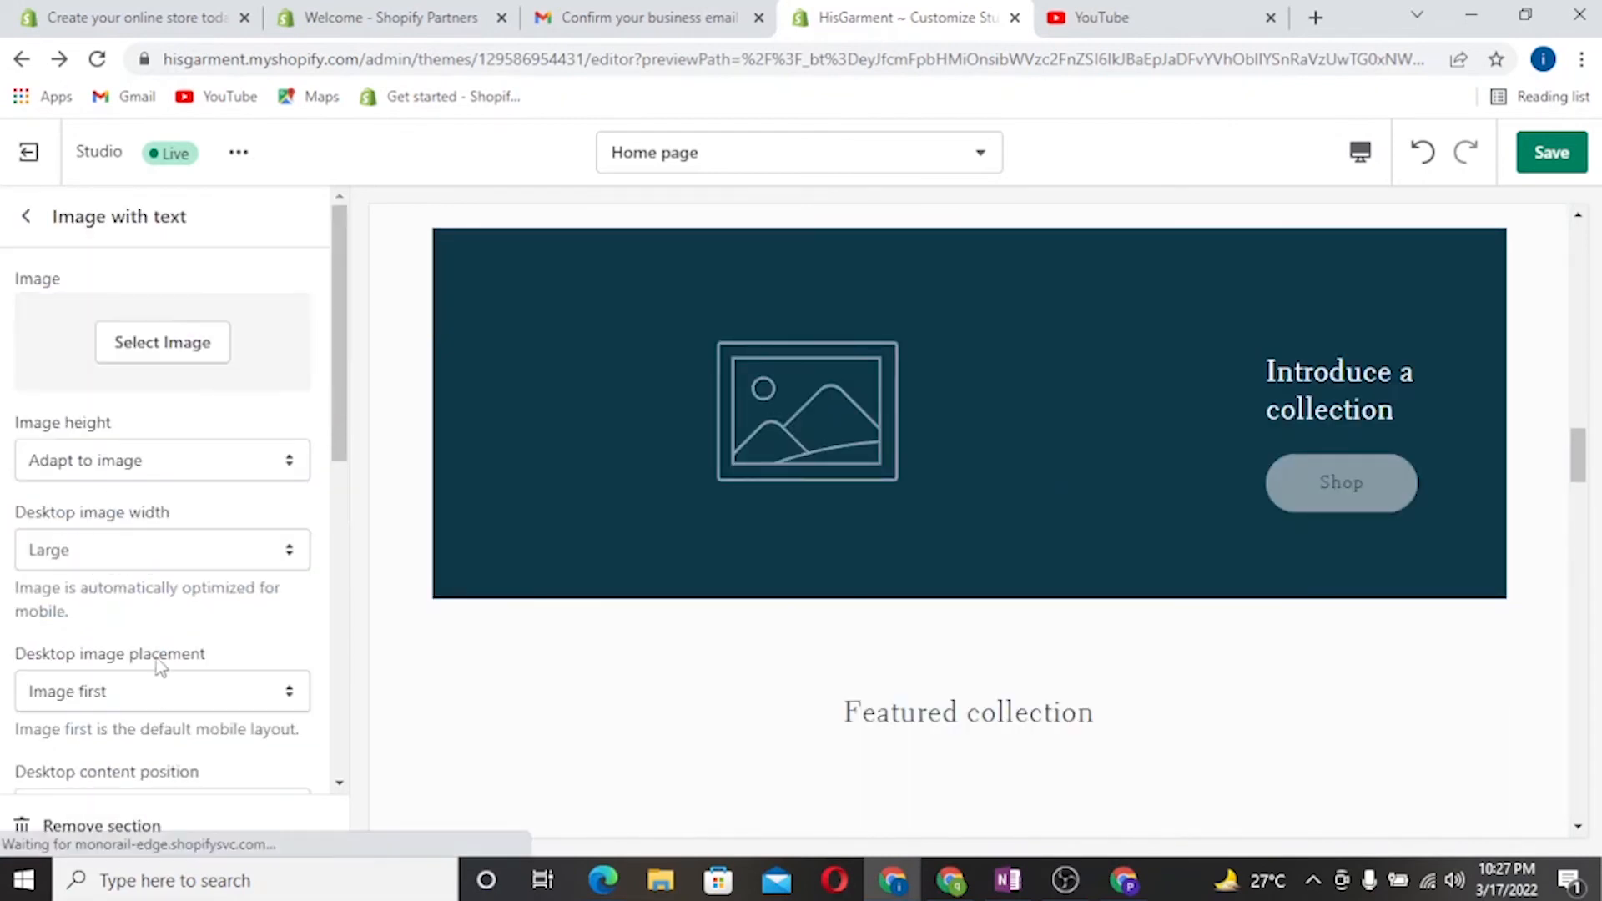
left_click(83, 827)
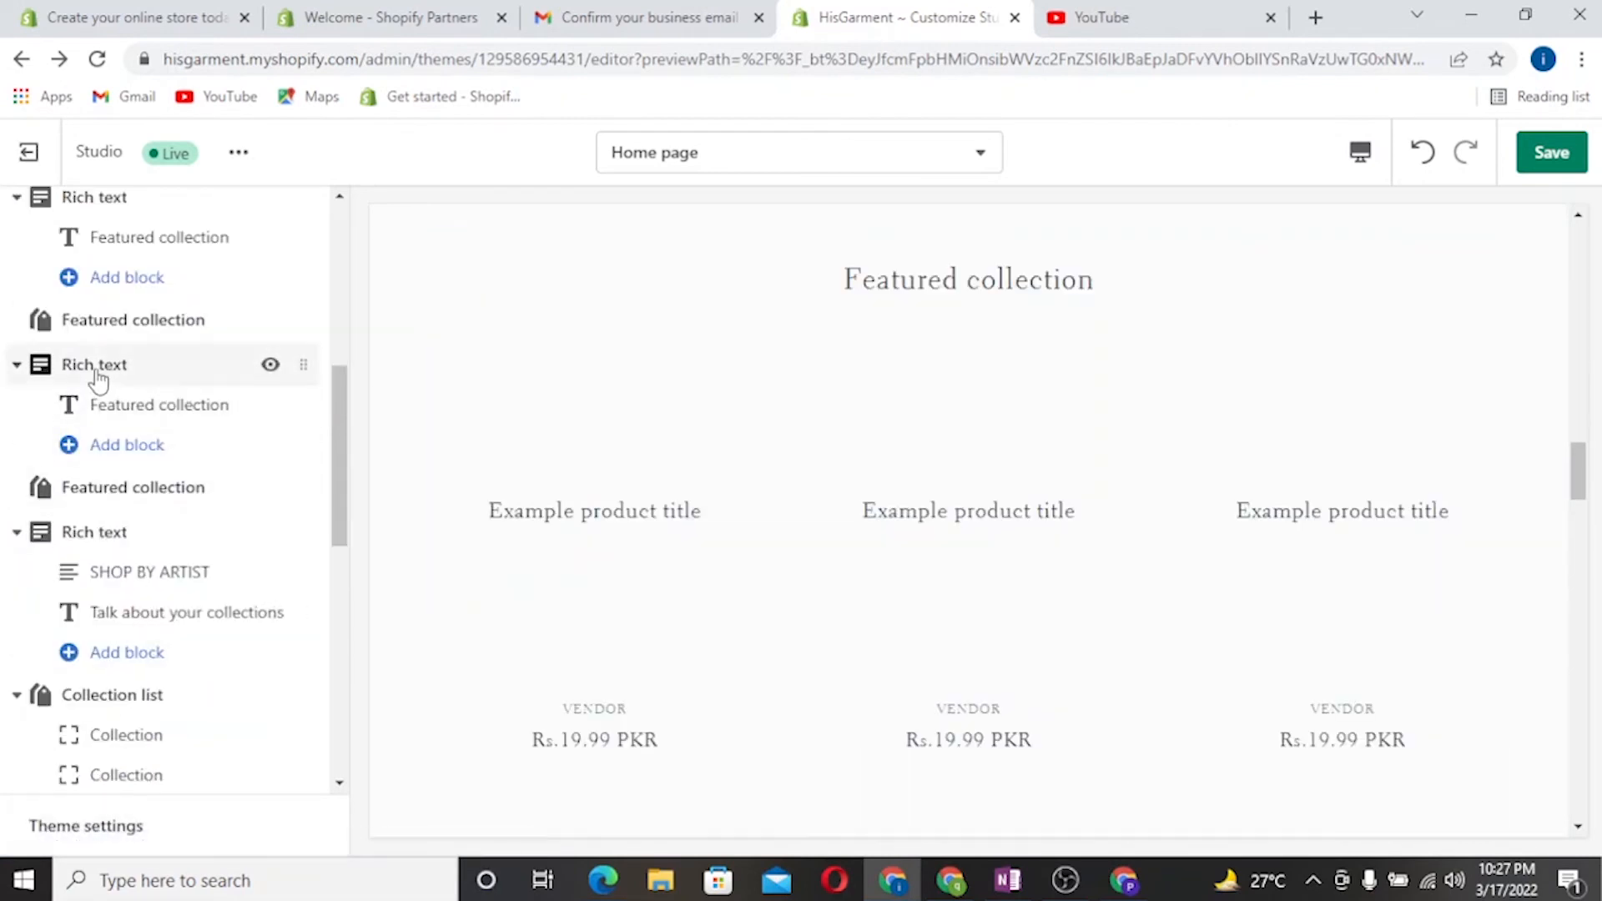
Step: Remove the Rich text section between the two Featured collection sections and the SHOP BY ARTIST Rich text section
left_click(96, 370)
left_click(86, 826)
left_click(82, 410)
left_click(104, 824)
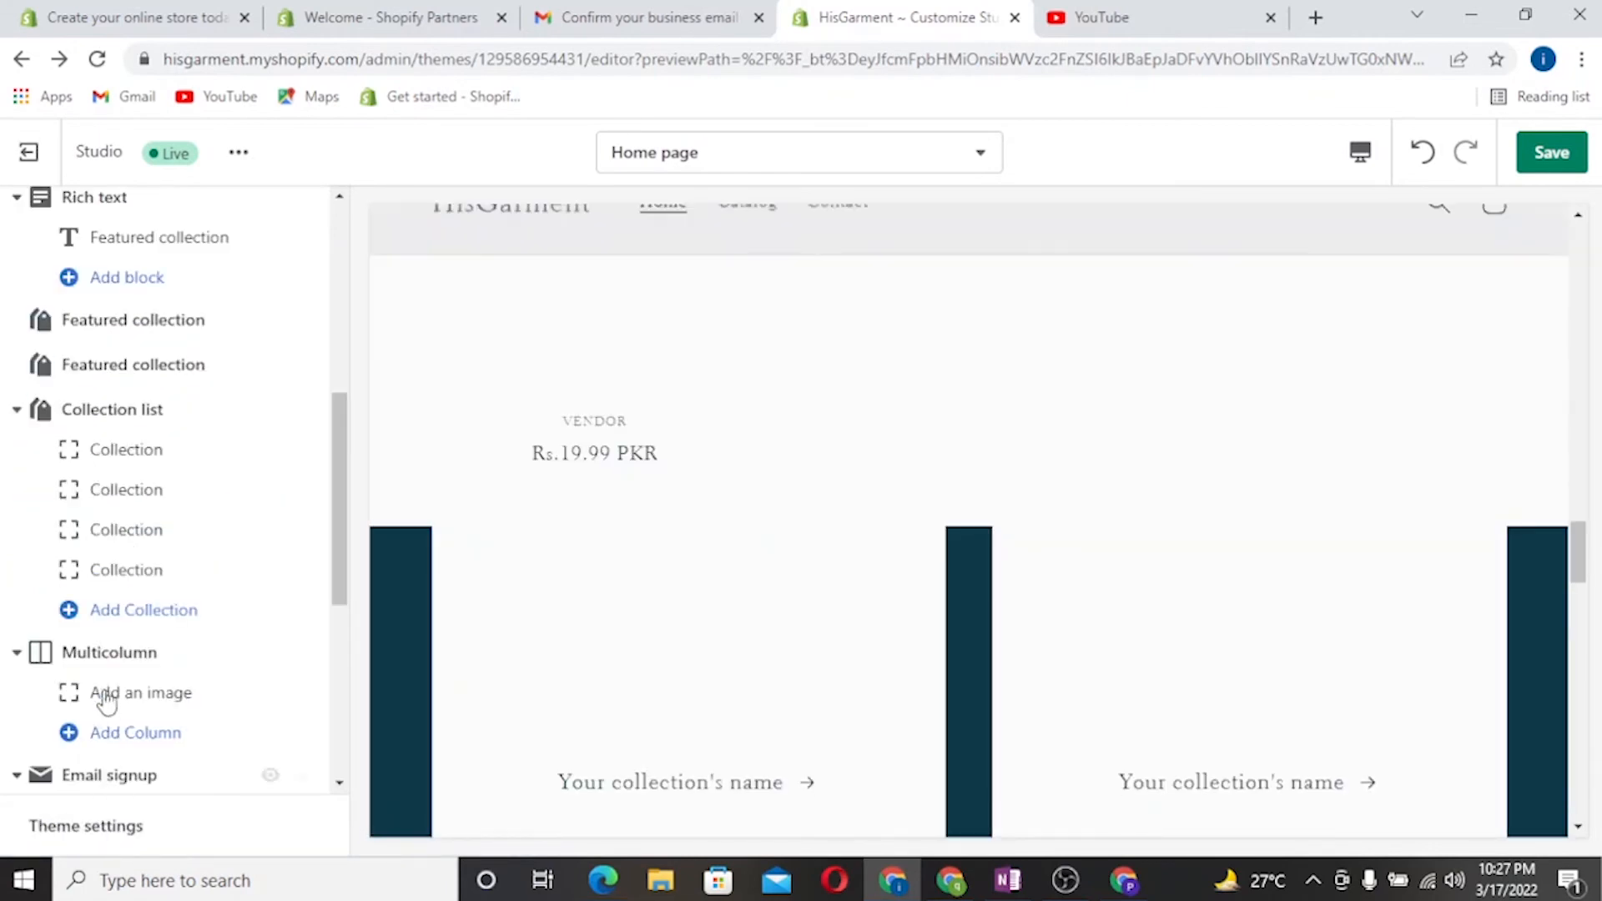
Step: Remove the Multicolumn and Email signup sections from the home page
scroll(101, 584, "down", 2)
left_click(95, 497)
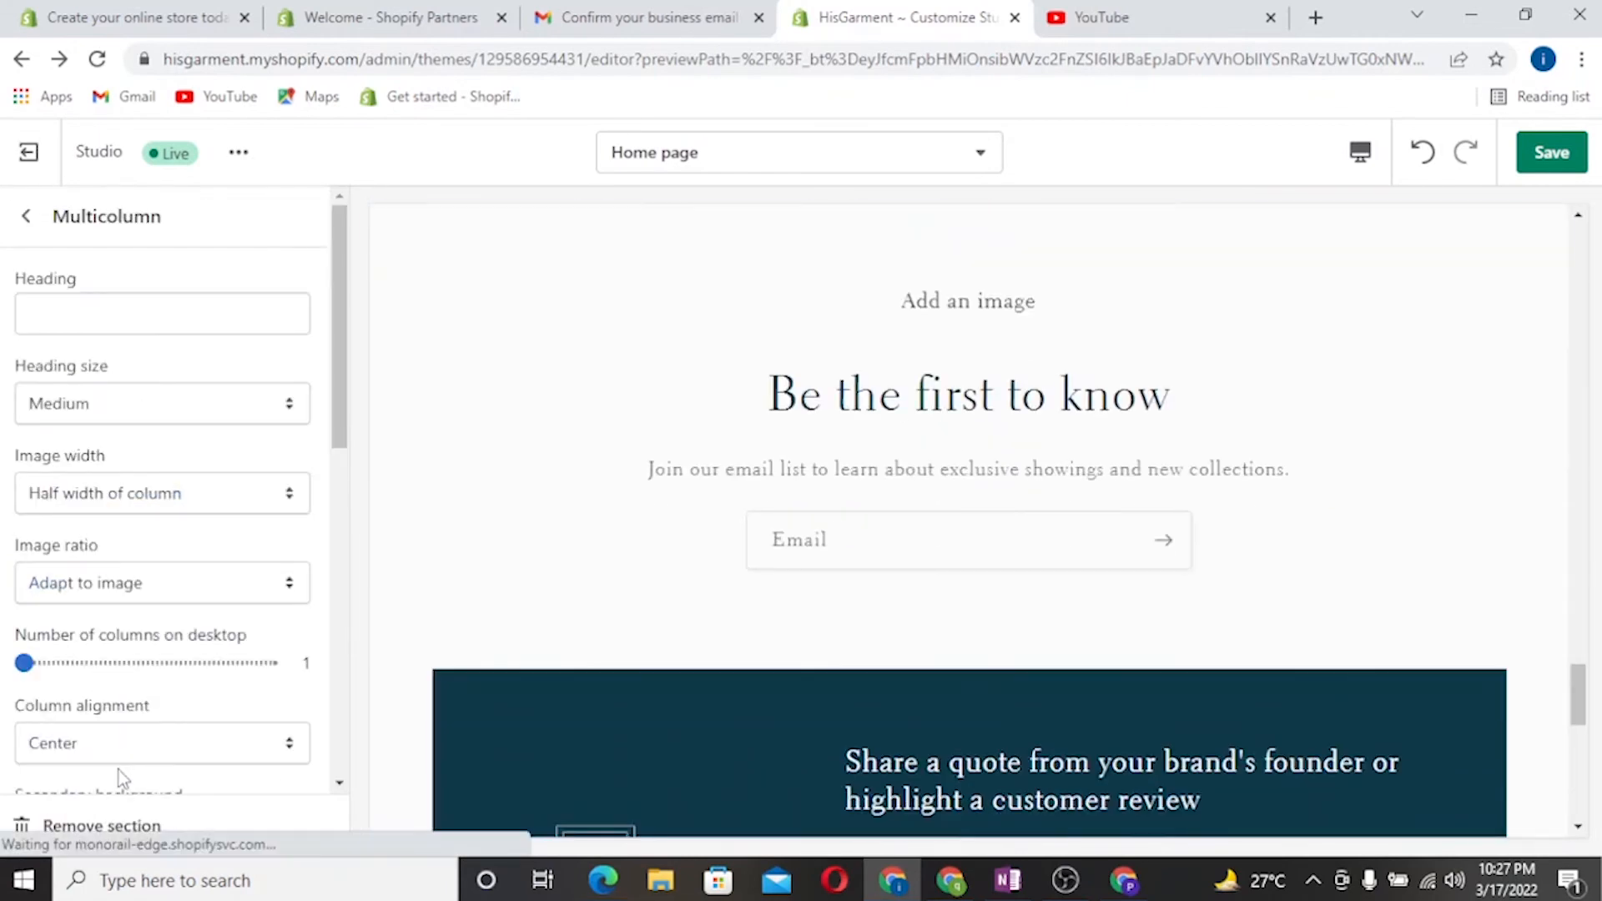
left_click(105, 826)
left_click(92, 497)
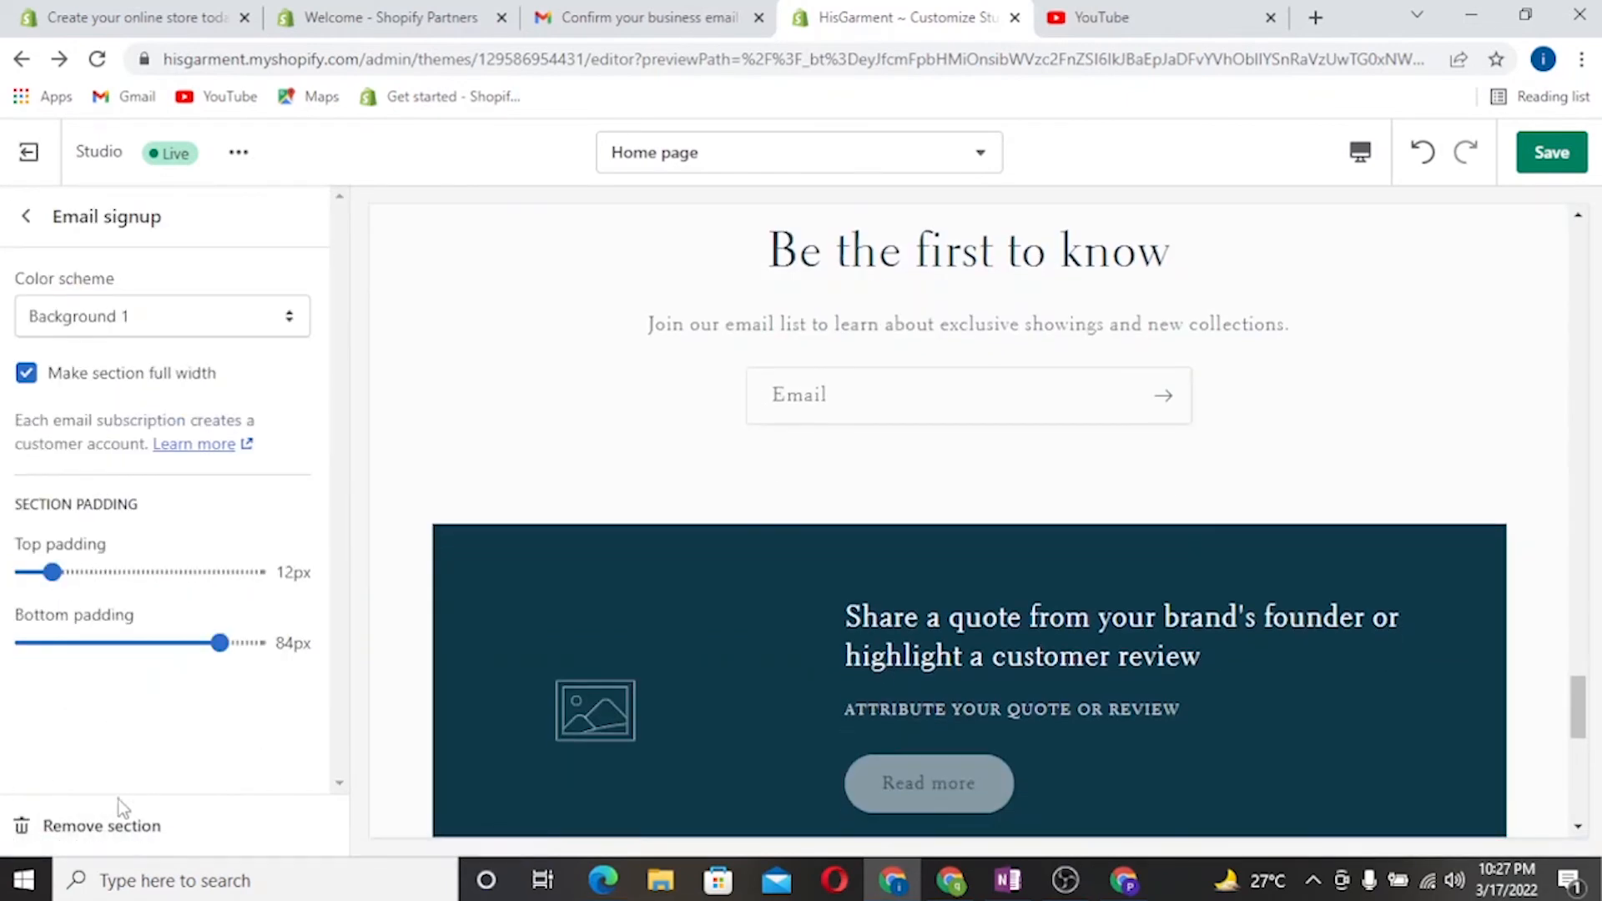
left_click(108, 823)
Step: Remove the Image with text section holding the founder quote and the Collection list section
left_click(121, 499)
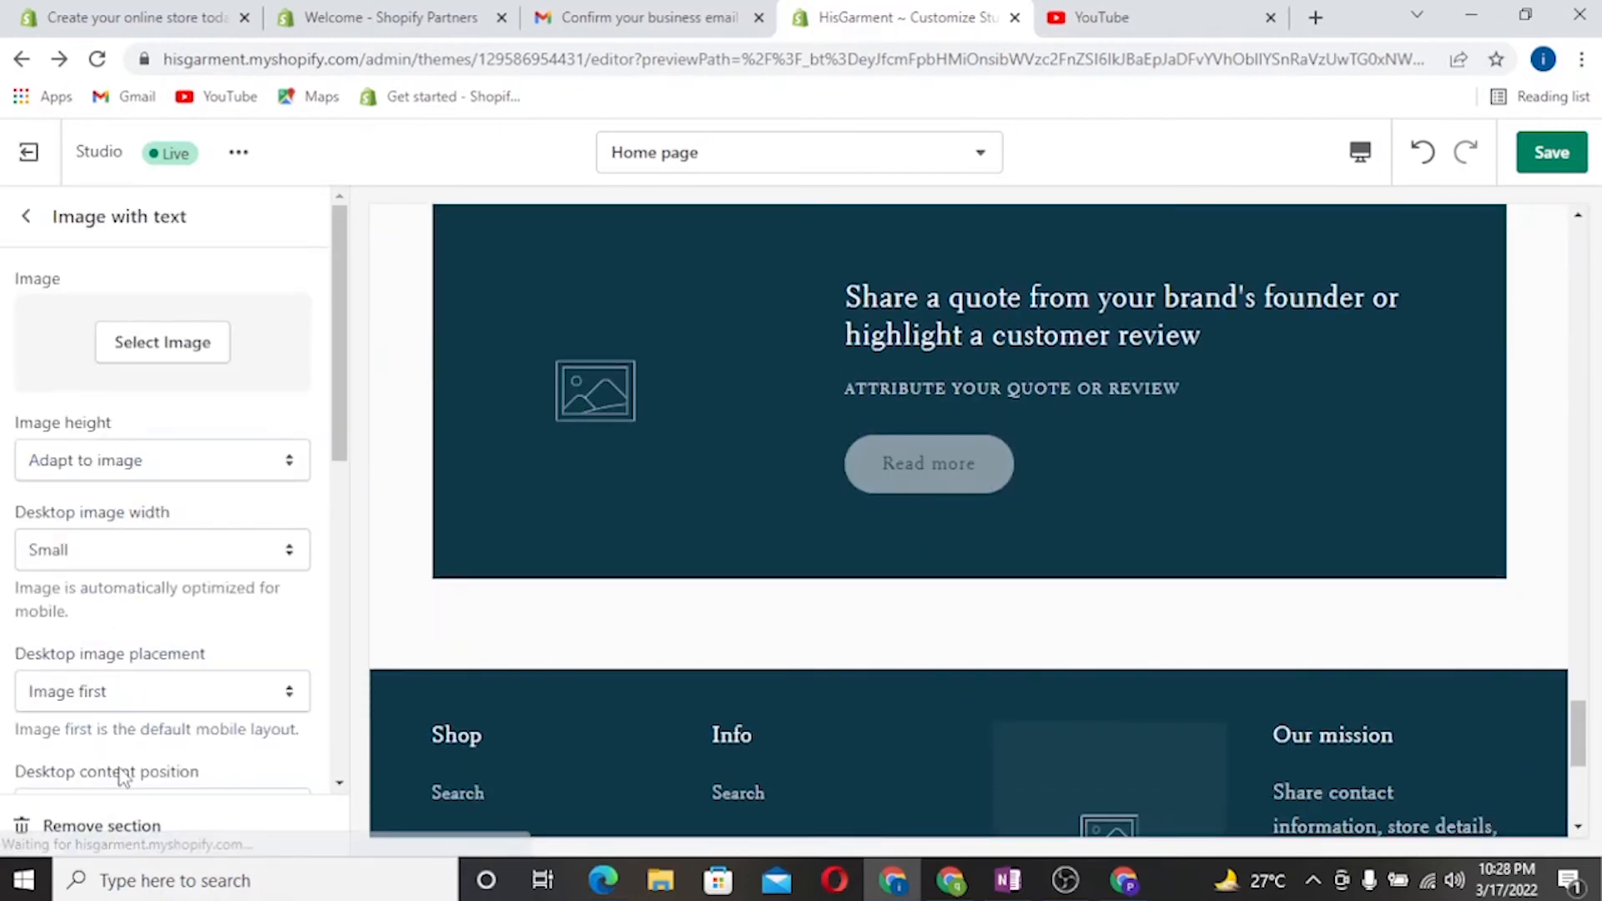
left_click(108, 825)
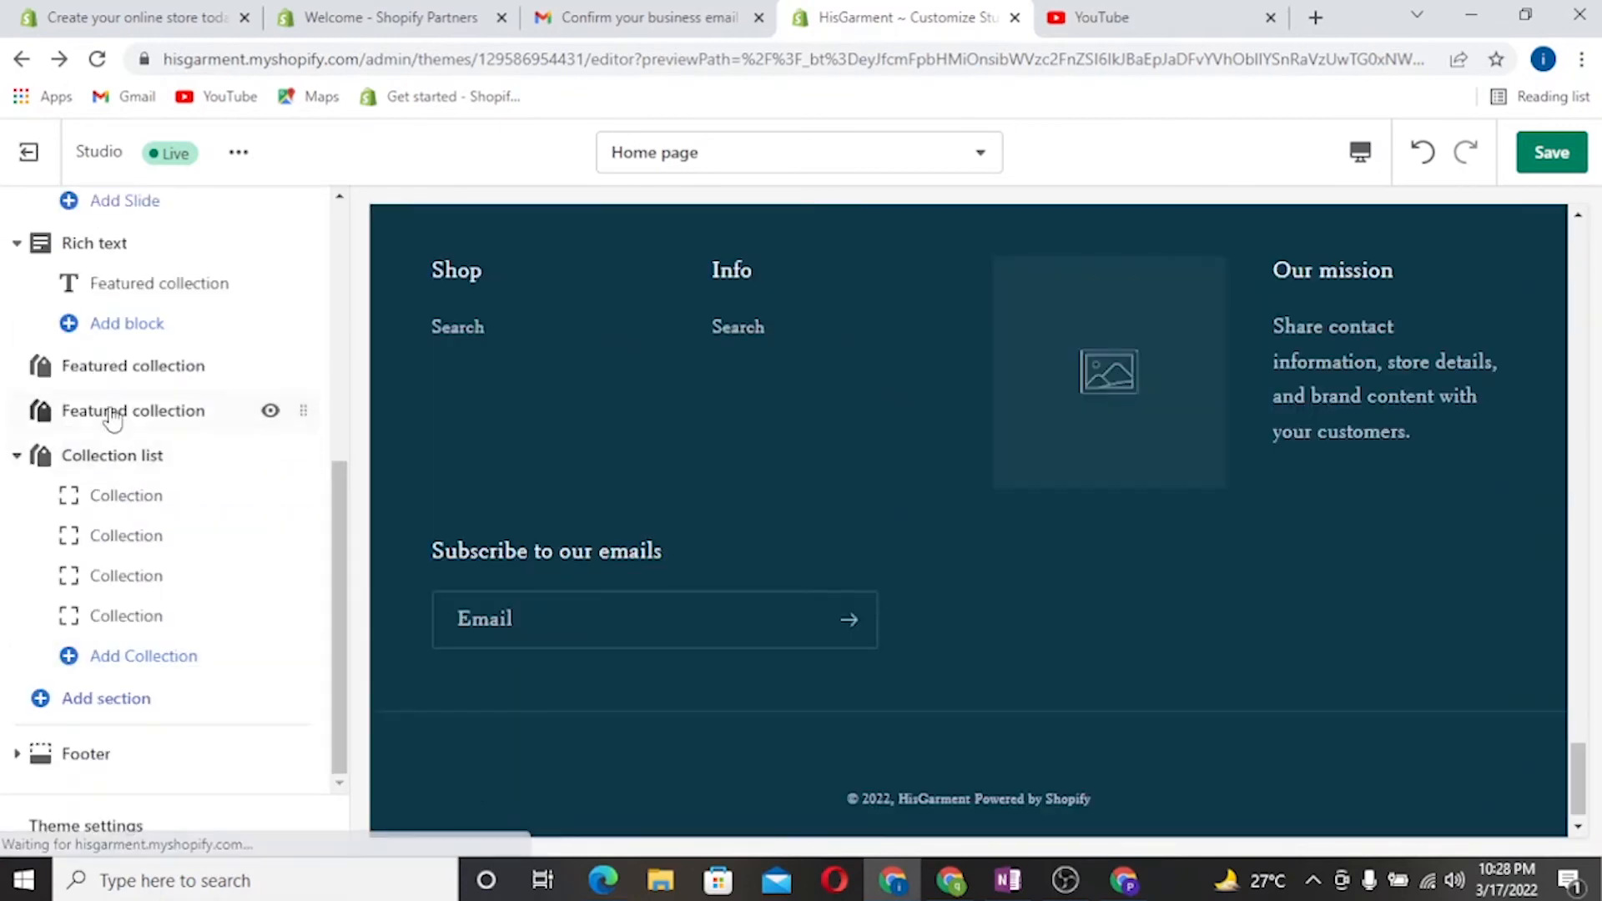
left_click(114, 458)
left_click(159, 825)
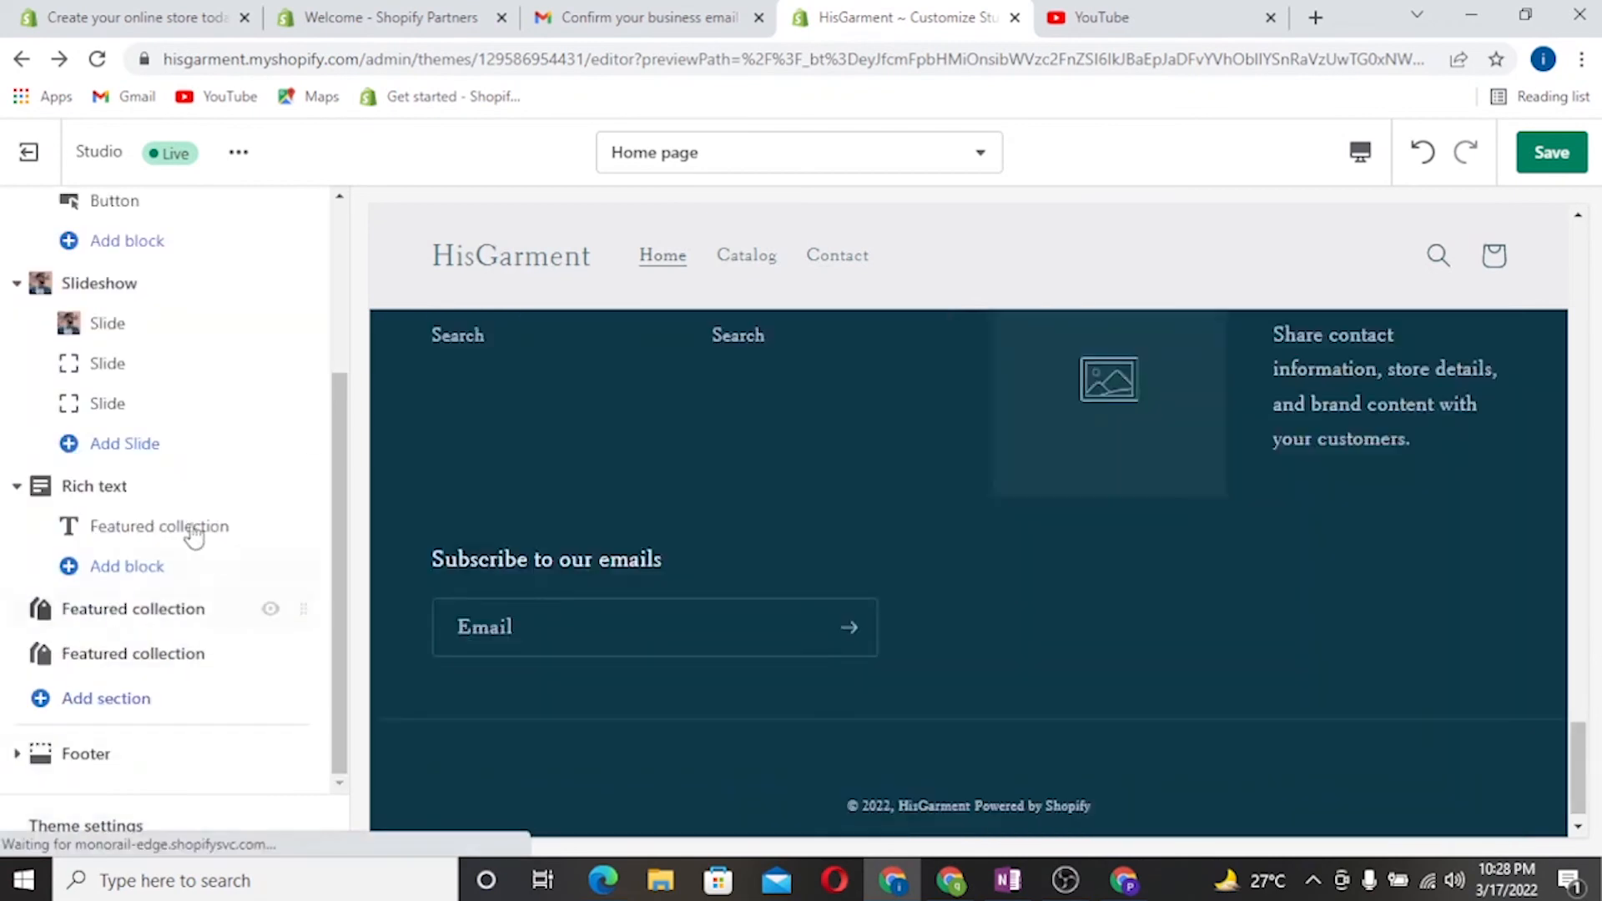
Step: Remove the Rich text section directly below the slideshow and check the shortened page in the preview
left_click(125, 497)
left_click(132, 827)
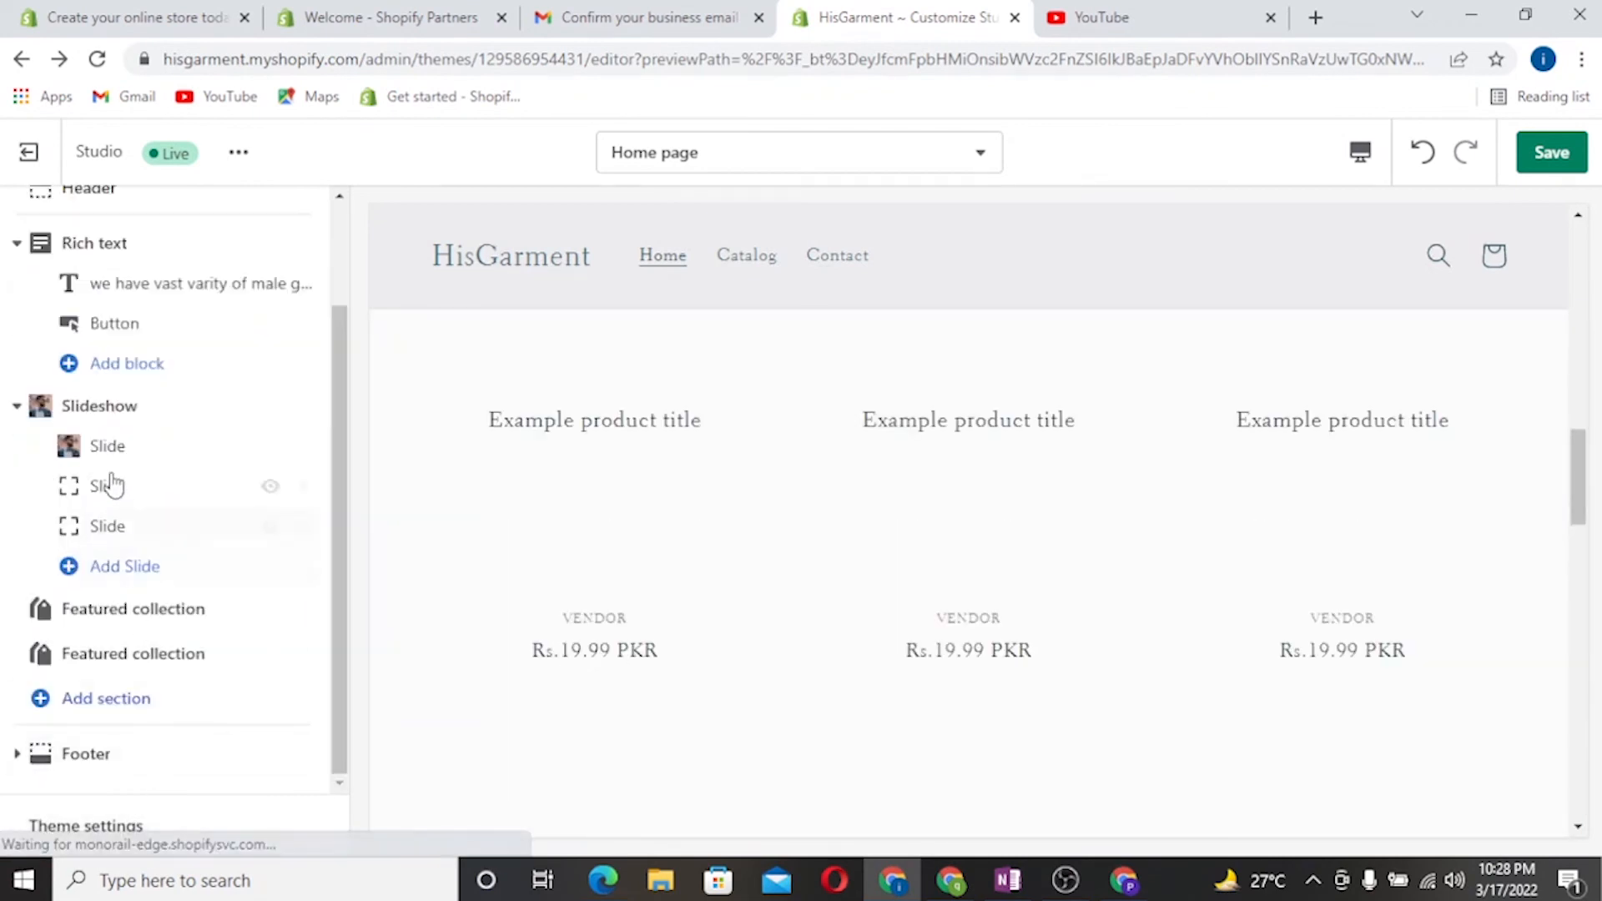
scroll(422, 635, "up", 5)
scroll(423, 634, "down", 4)
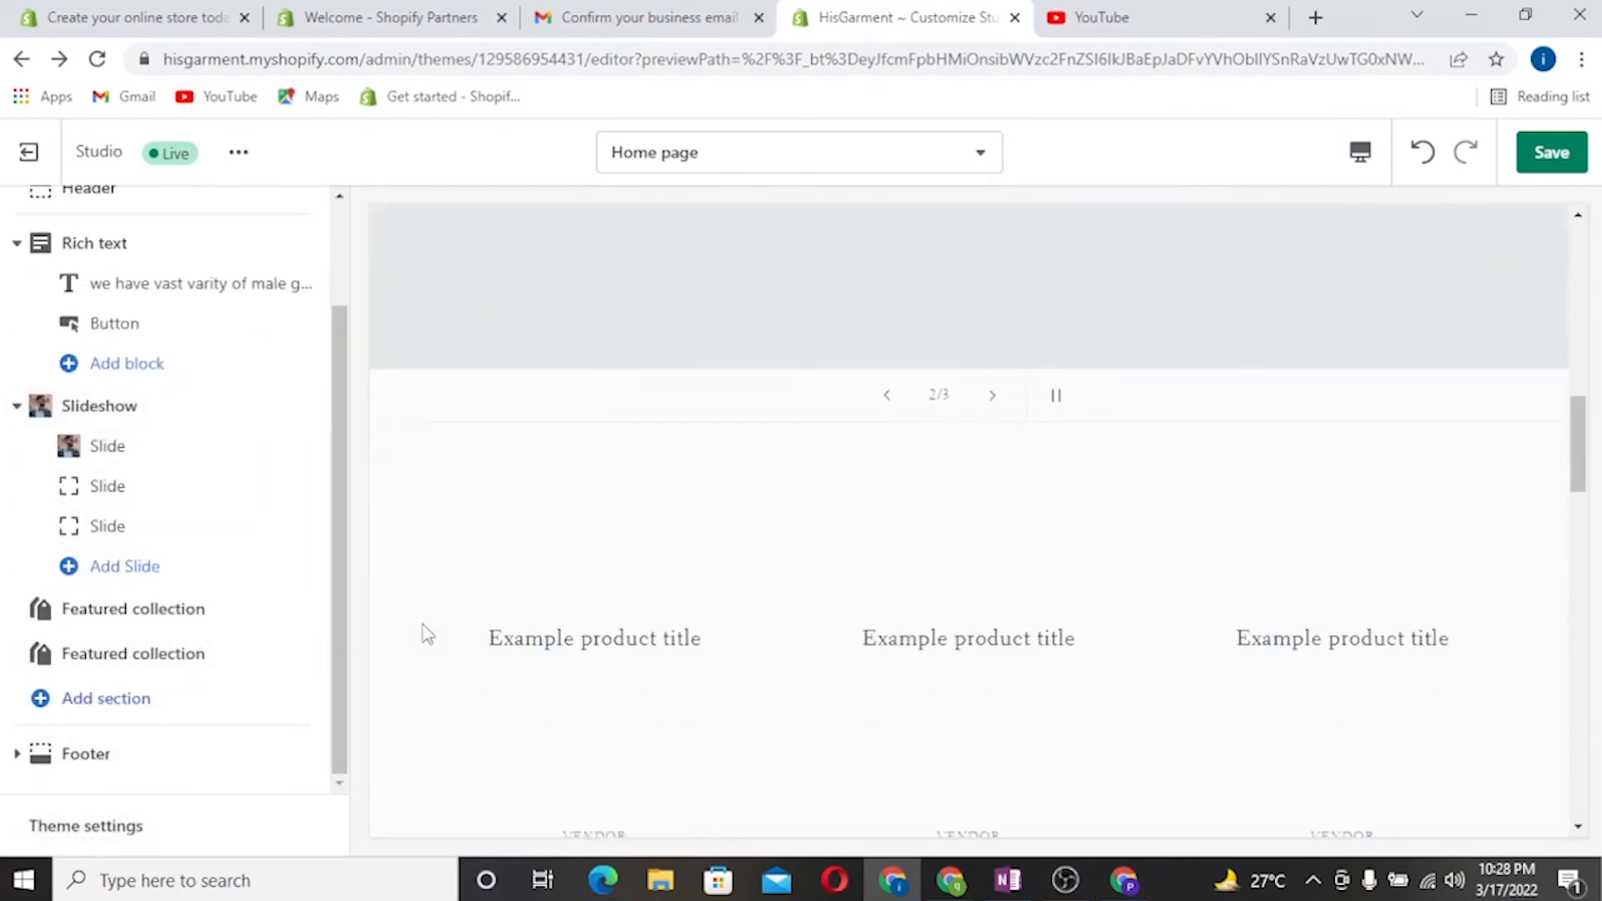
Step: Add a Custom Liquid section below the featured collections, view its settings and return to the section list
left_click(37, 701)
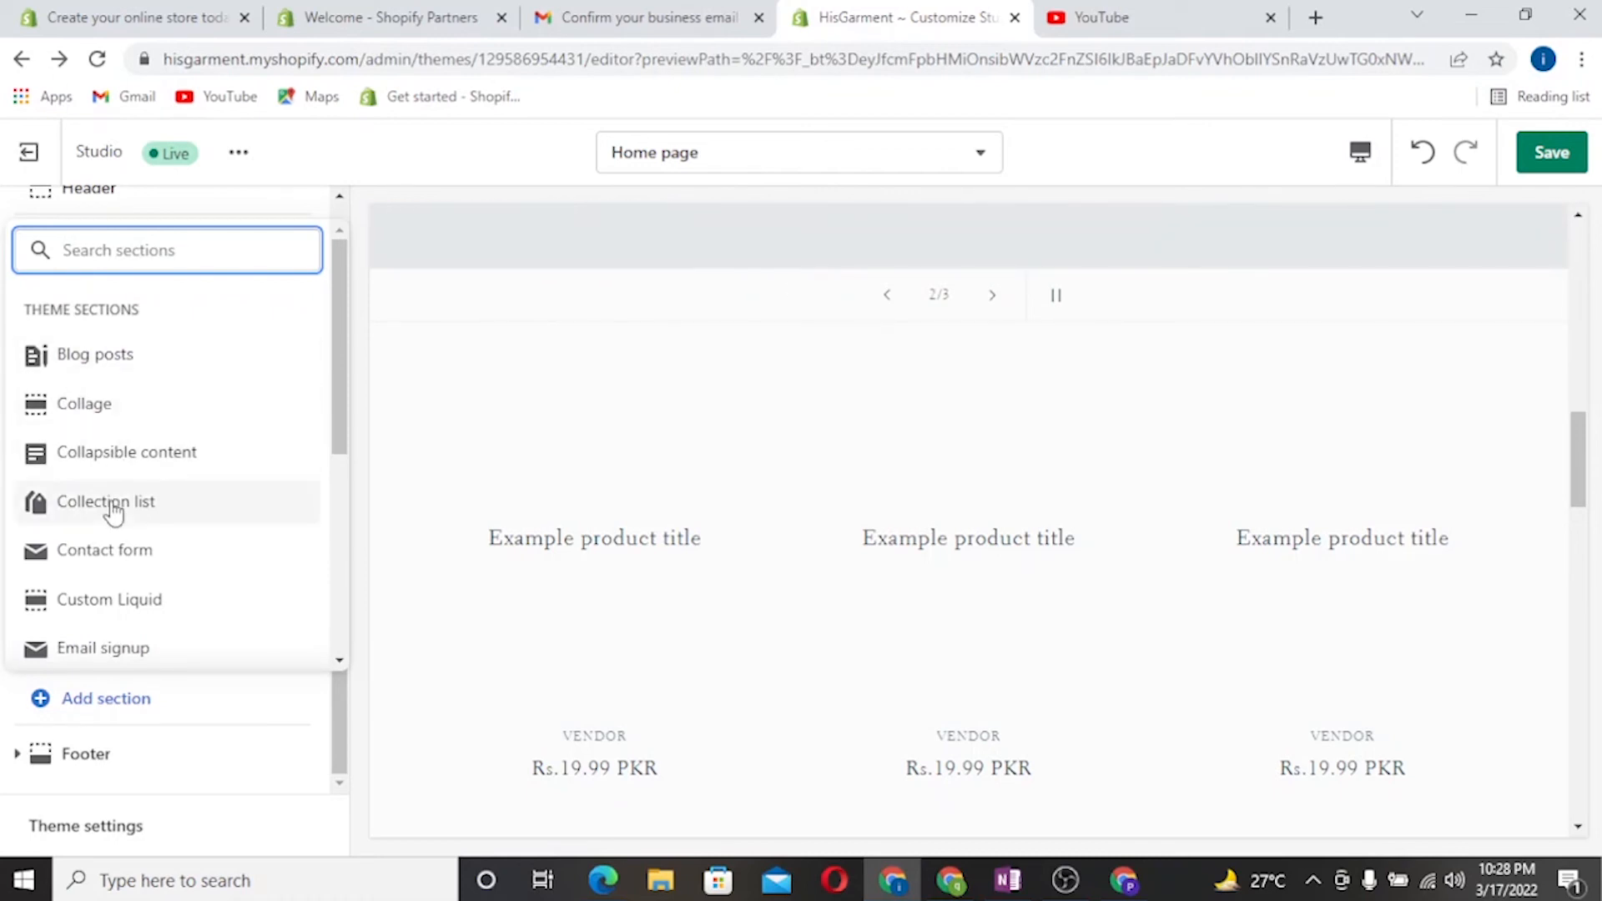
scroll(111, 511, "down", 2)
scroll(150, 542, "down", 1)
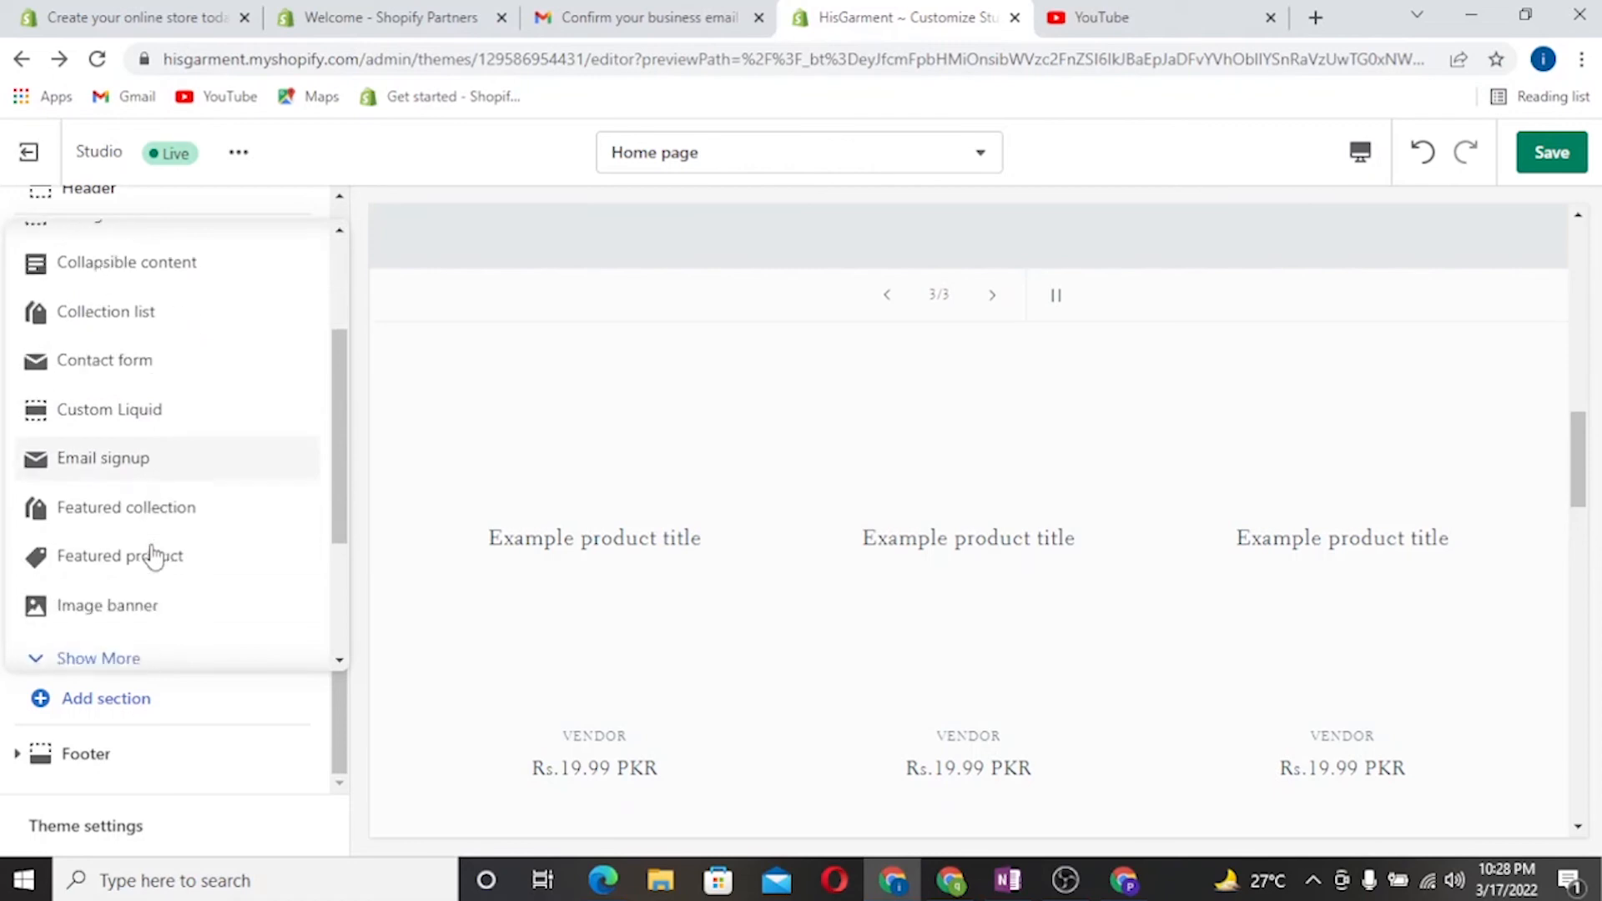
scroll(150, 555, "down", 3)
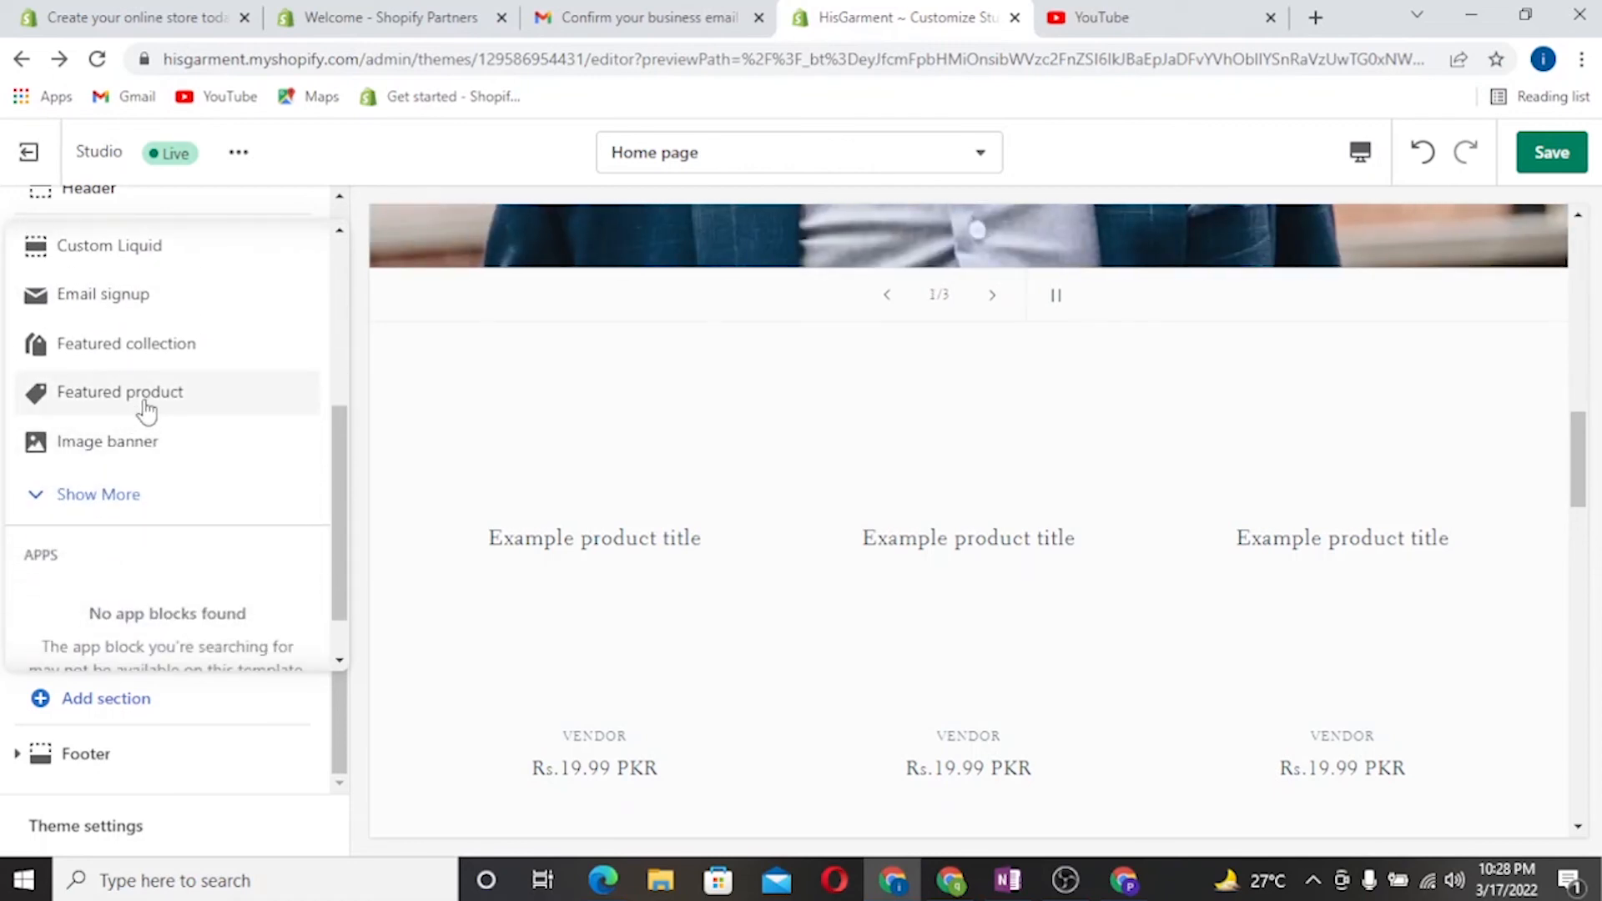
scroll(144, 400, "up", 2)
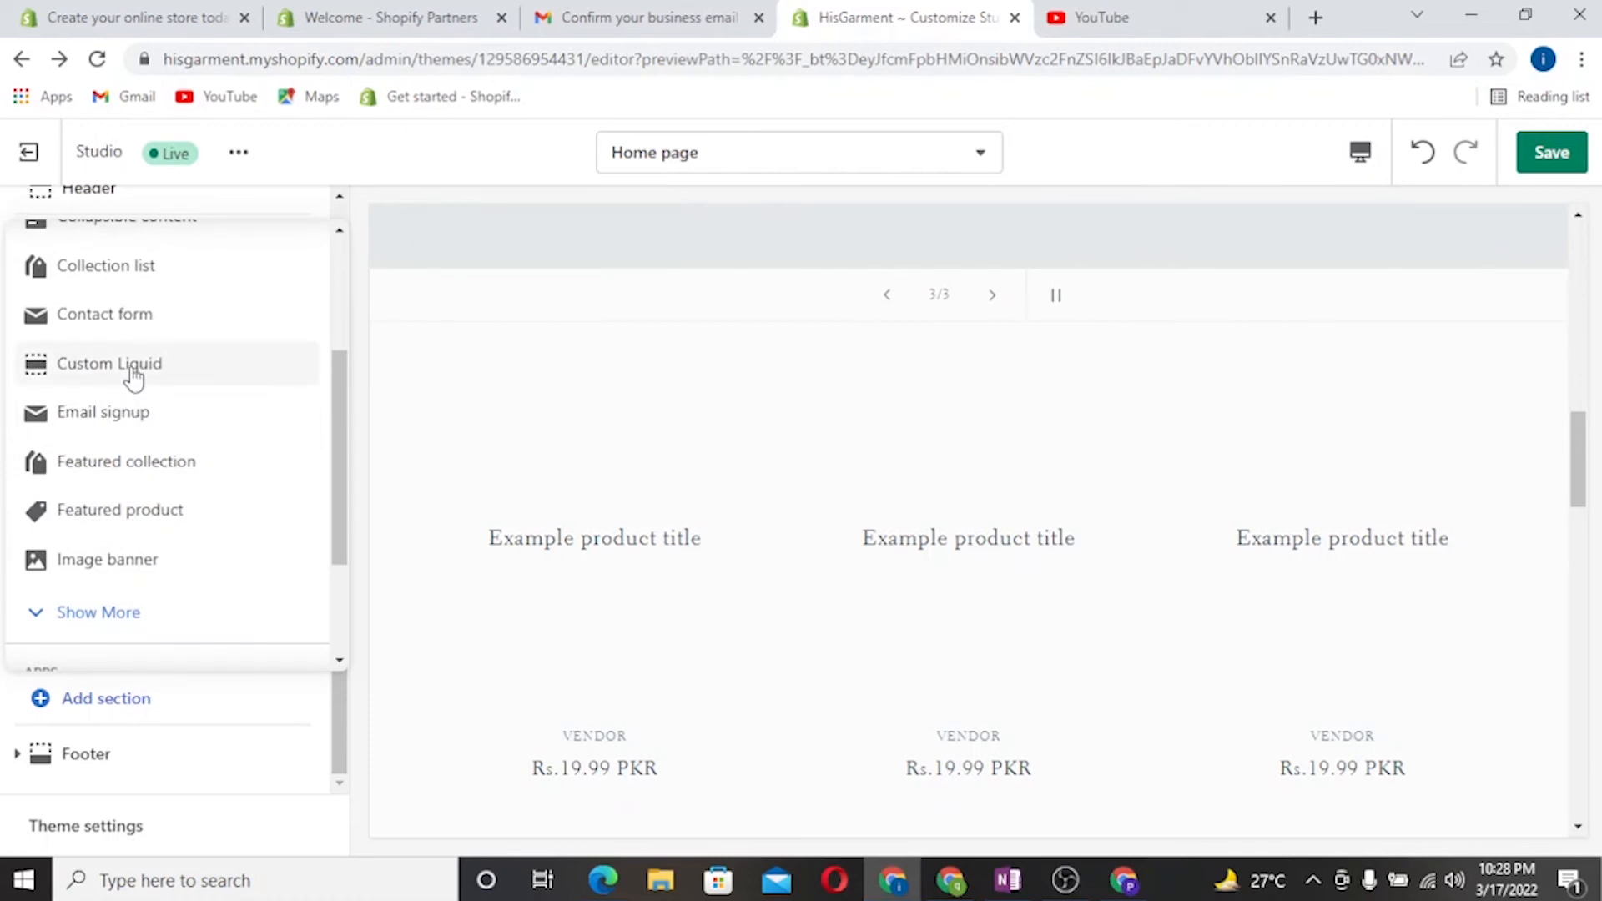
left_click(134, 367)
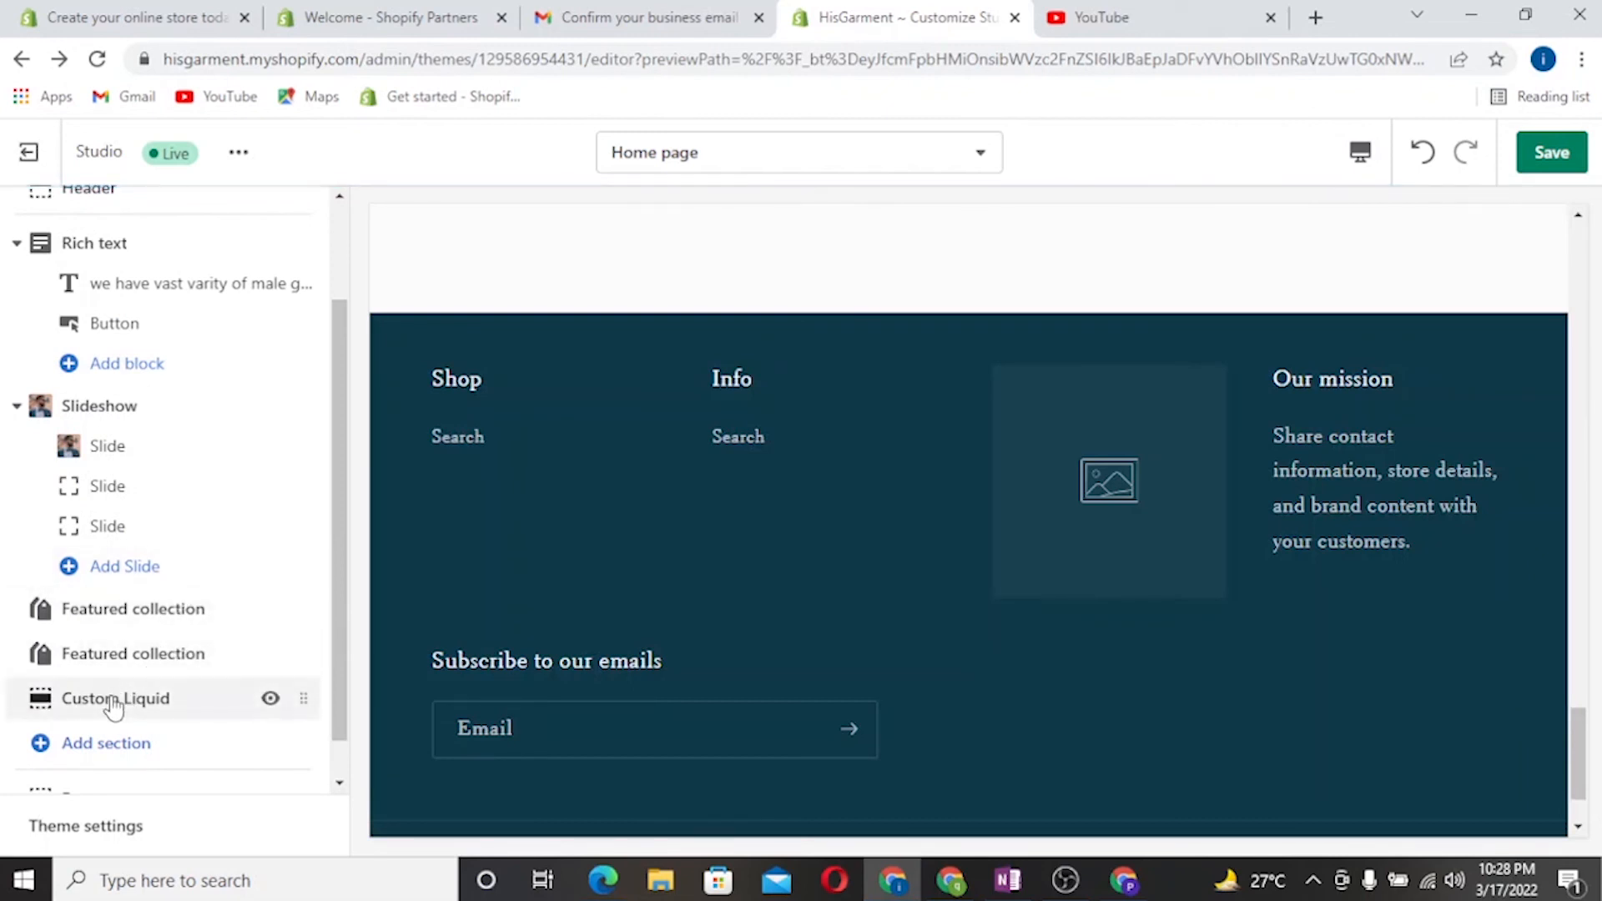
left_click(115, 701)
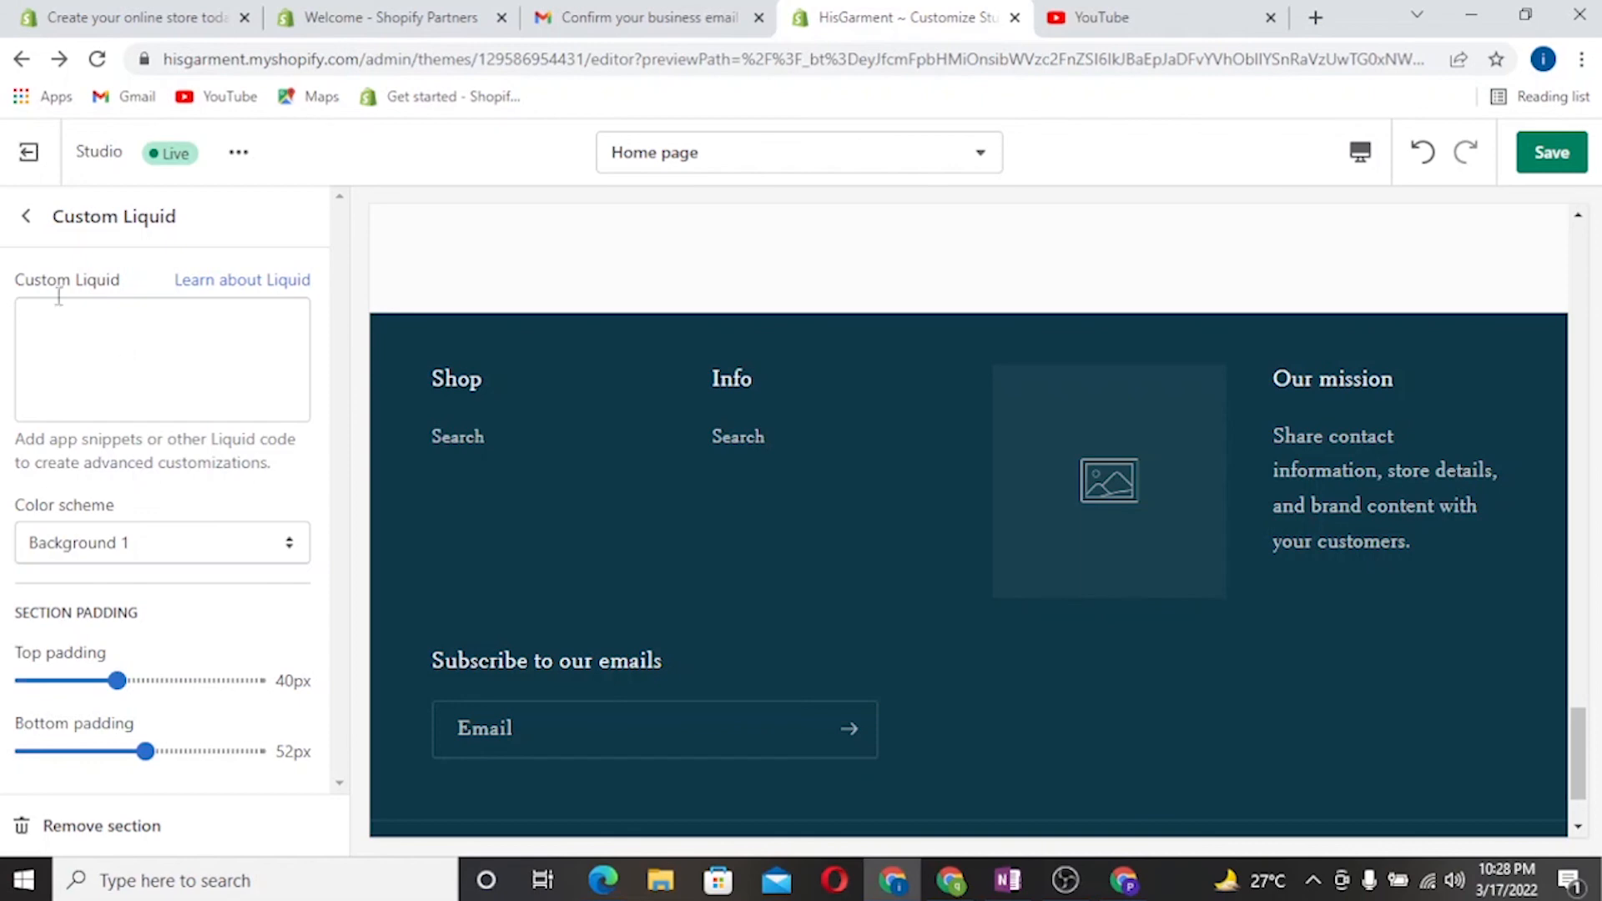
left_click(26, 216)
Step: Add an image slide to the slideshow and a Contact form section below Custom Liquid, and review the section list
left_click(107, 571)
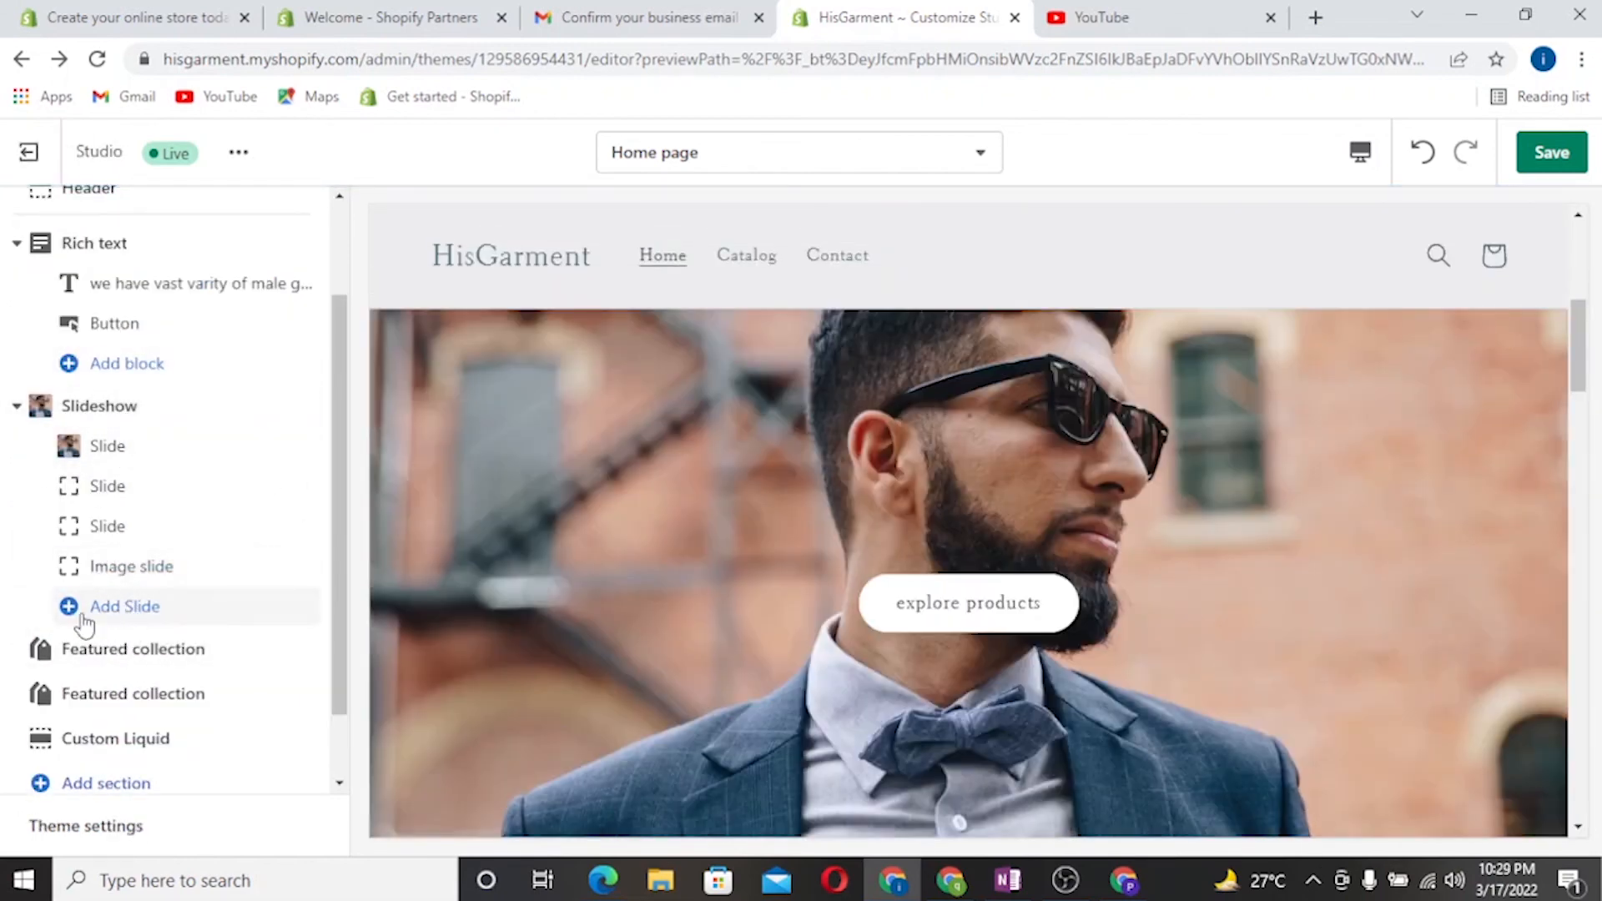
scroll(80, 644, "down", 1)
left_click(84, 699)
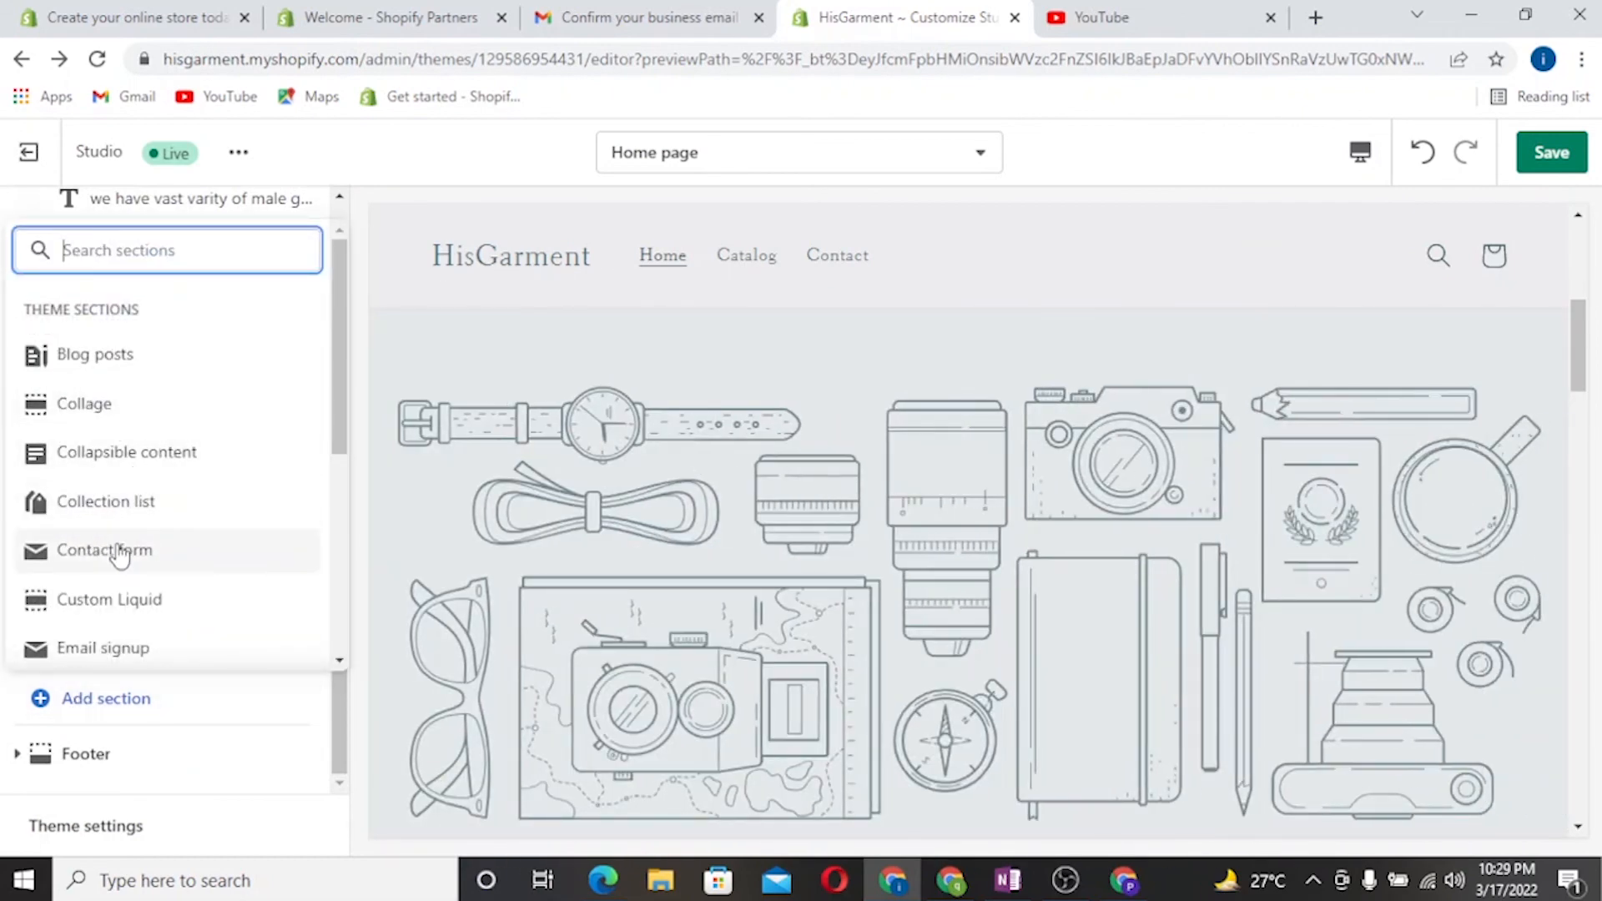
left_click(120, 553)
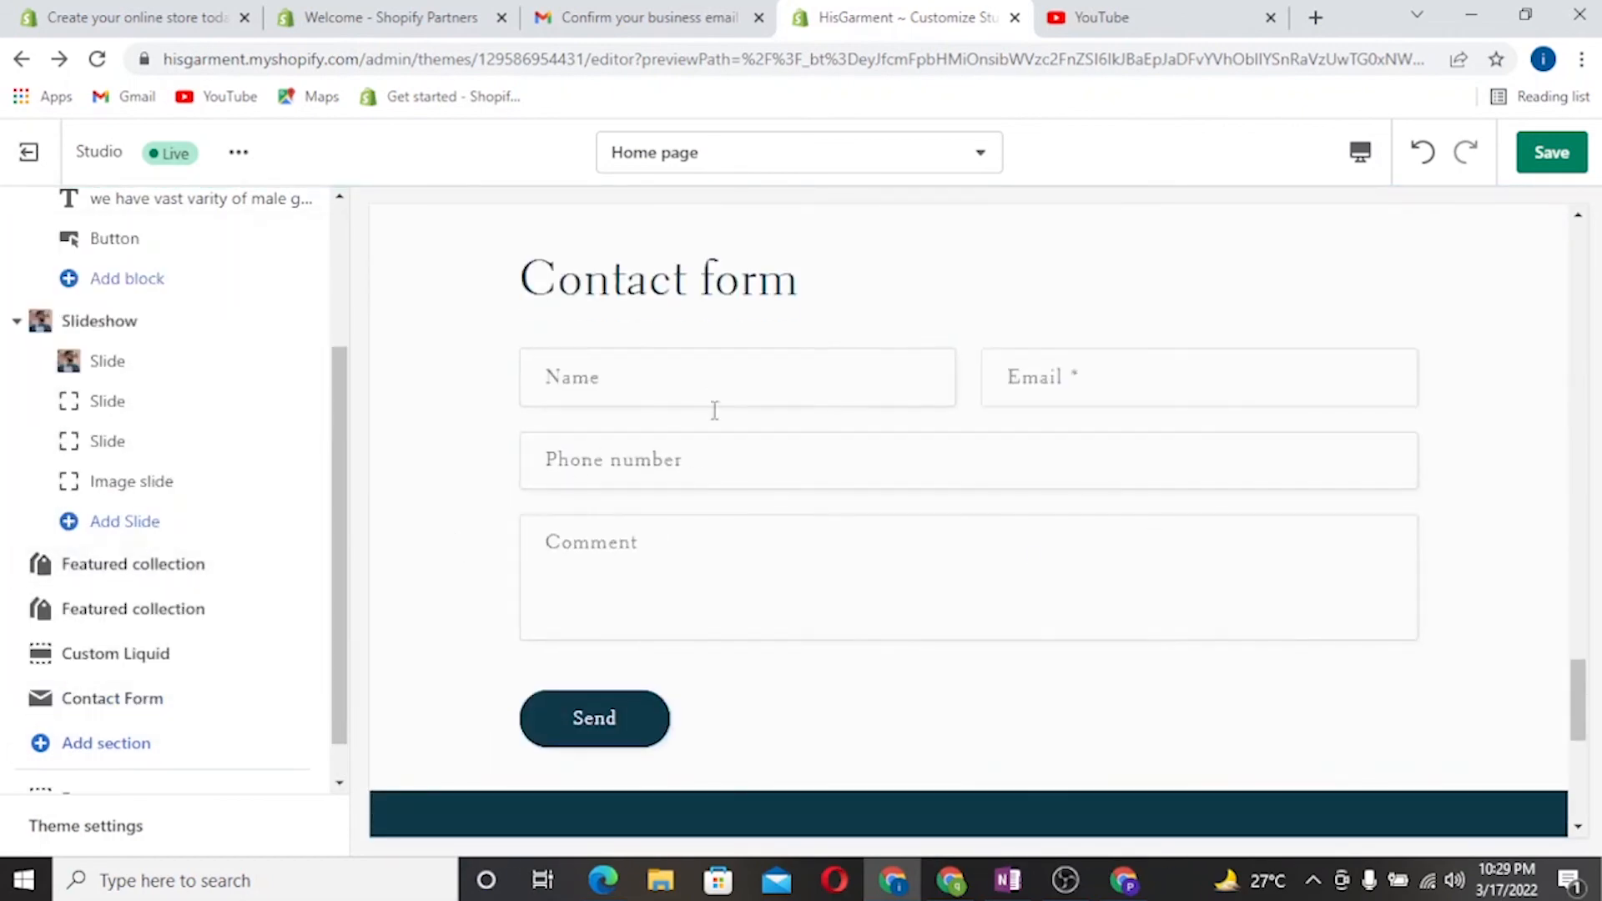
scroll(158, 654, "down", 1)
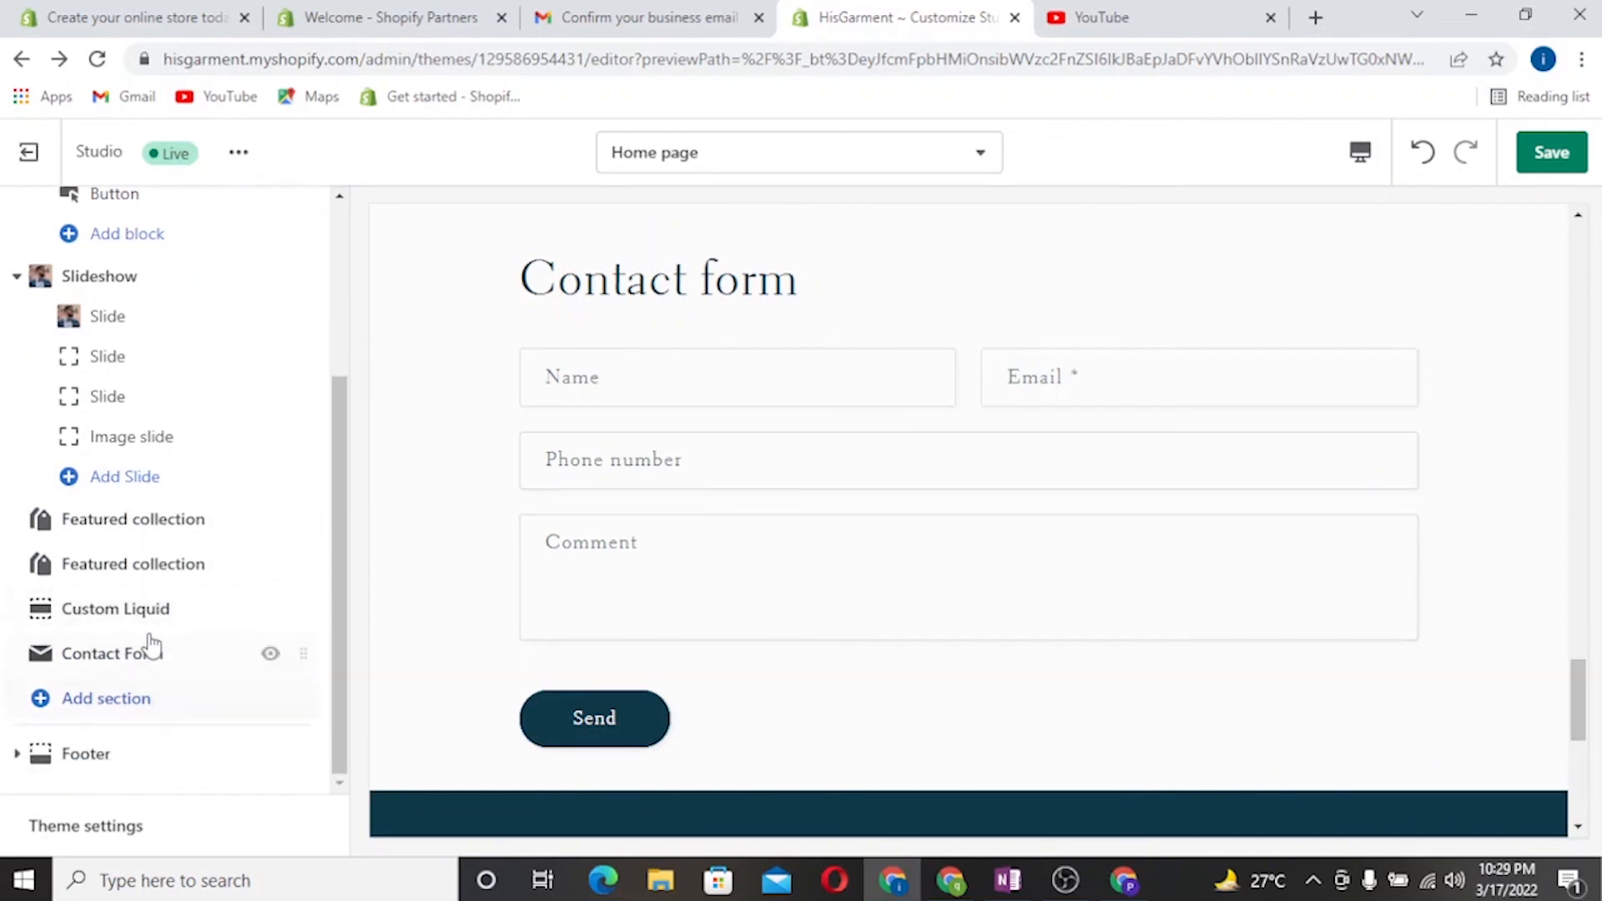
scroll(154, 651, "up", 3)
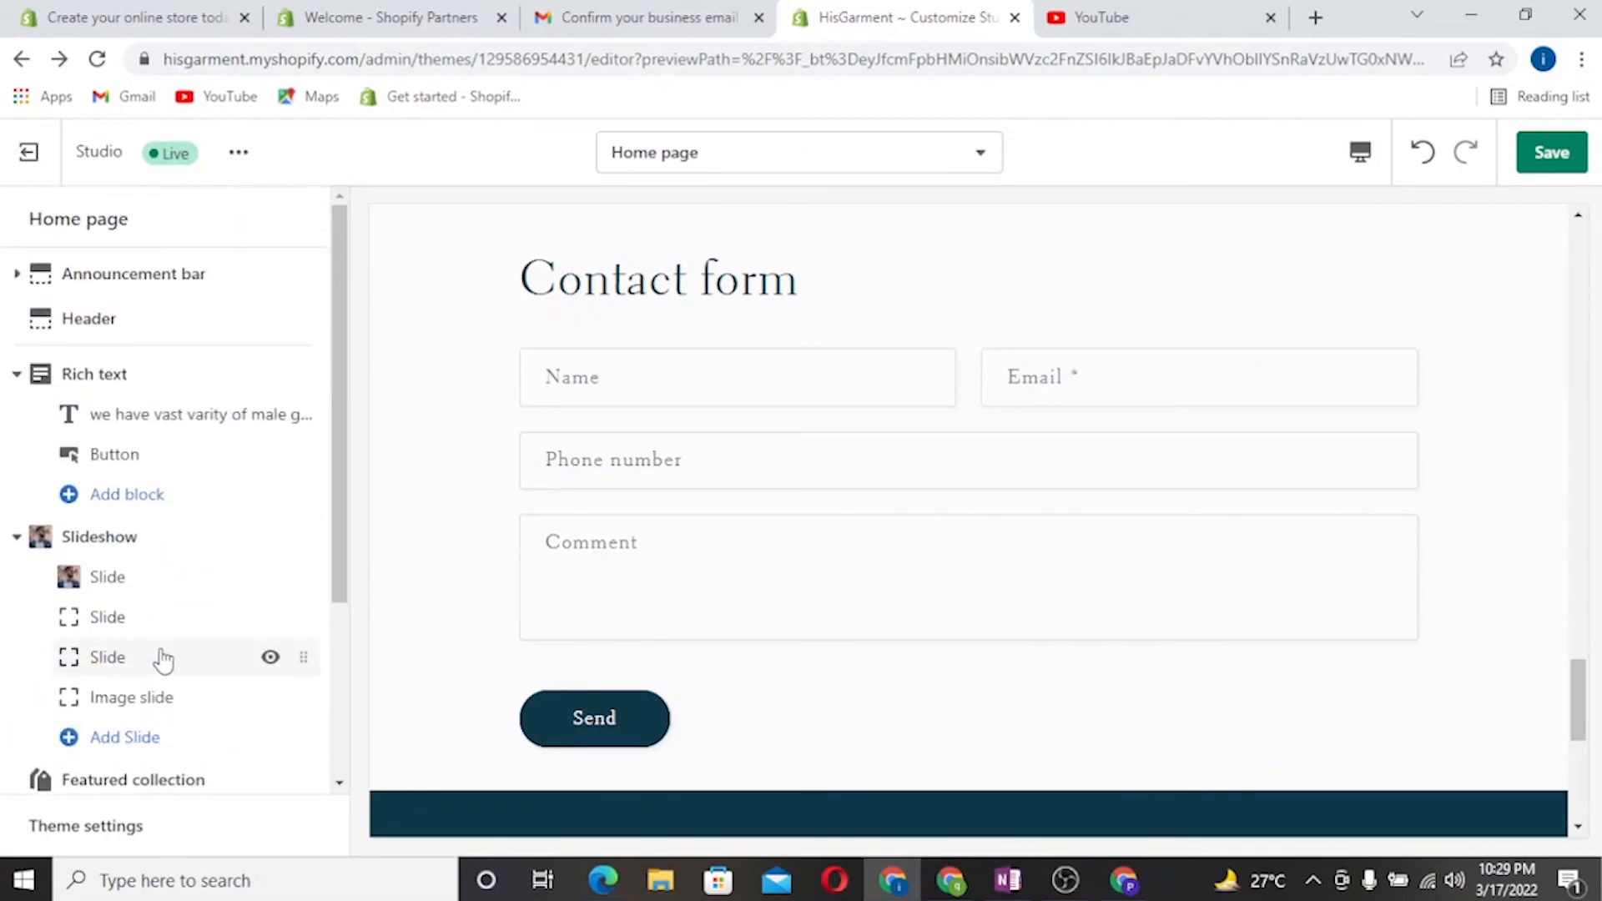
scroll(161, 657, "down", 3)
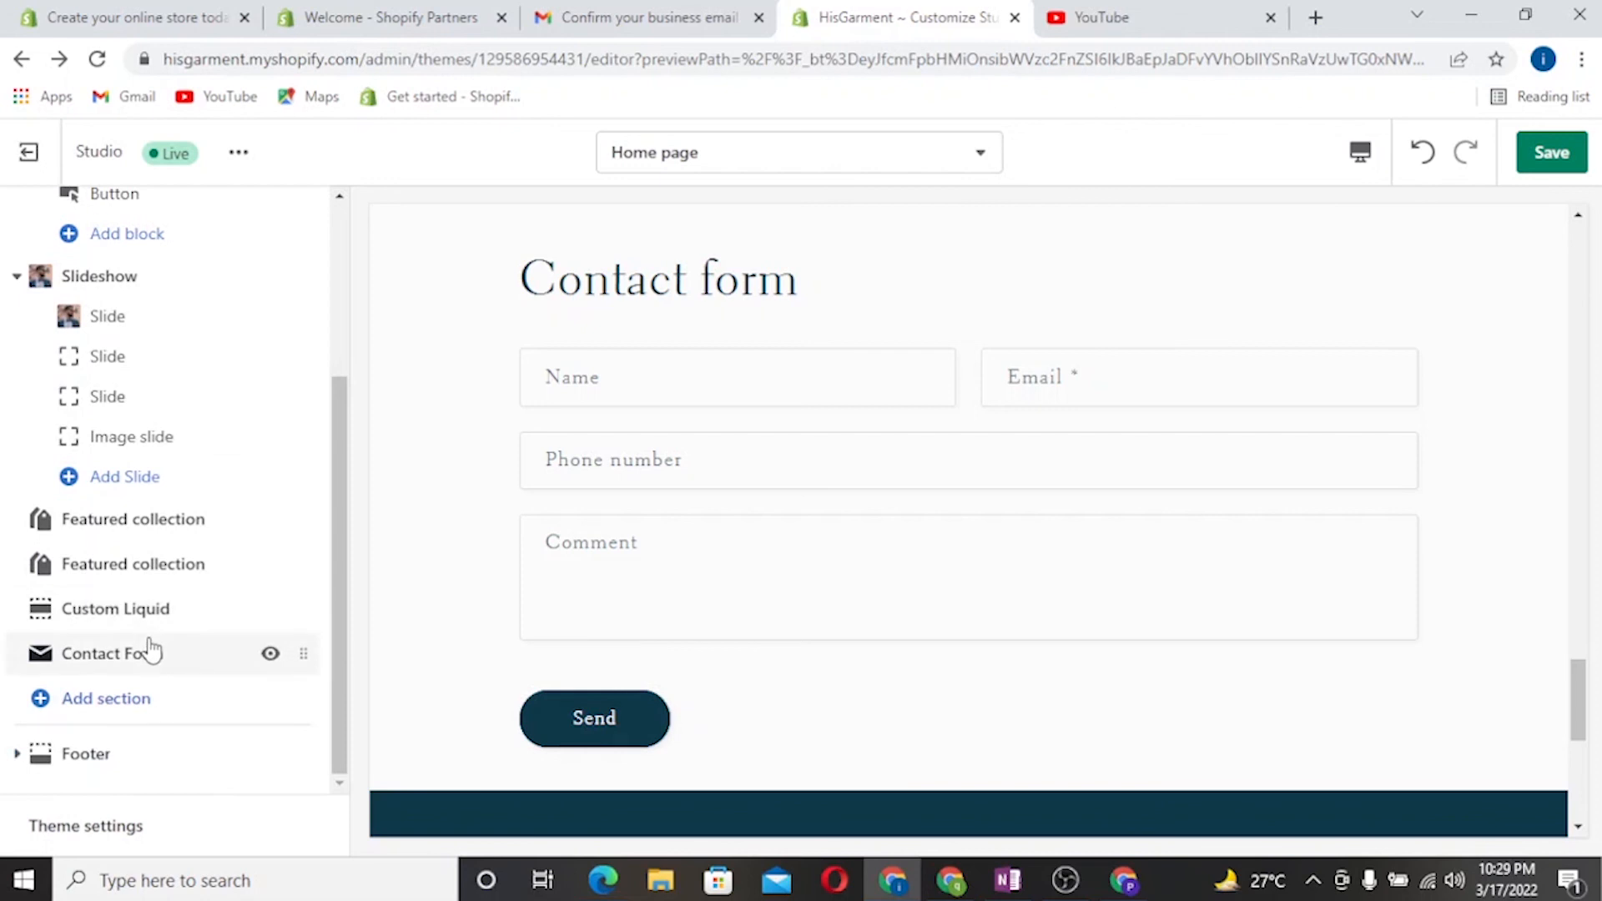